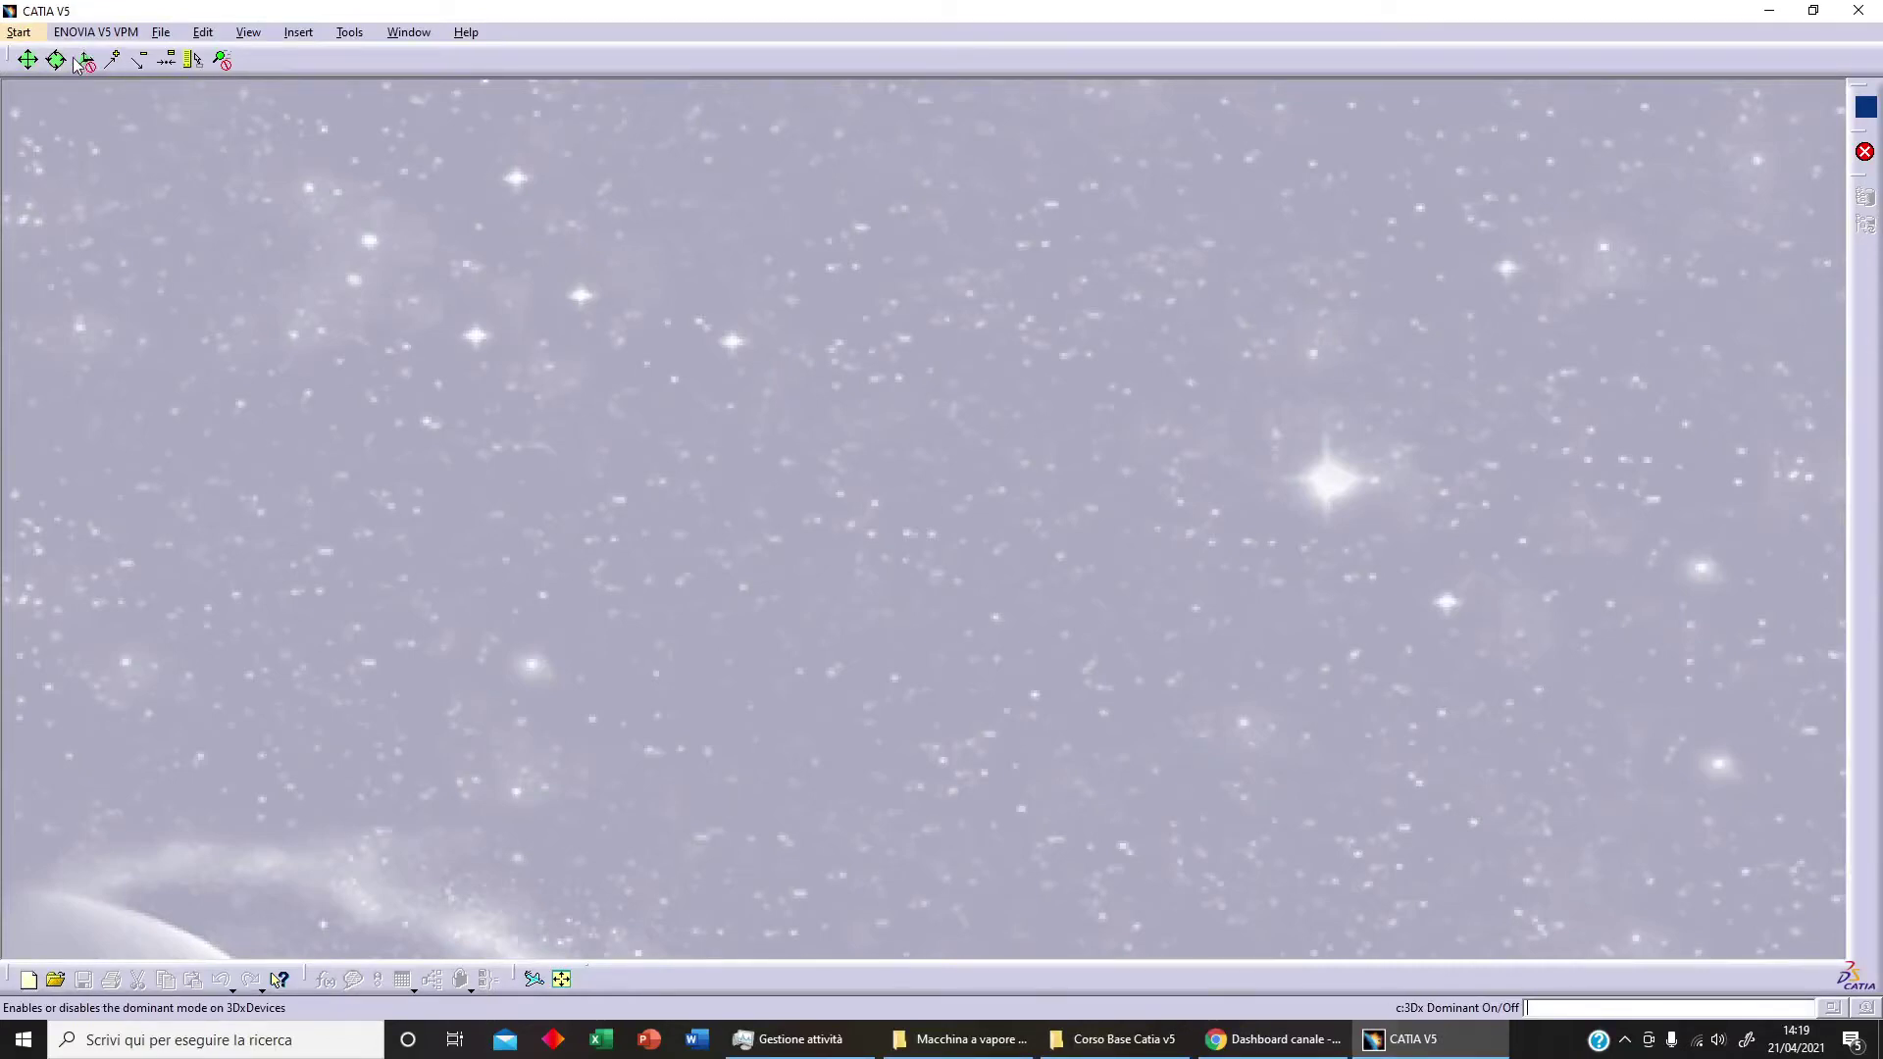
Create a new Part Design part, keeping the default name Part1
{"action": "left_click", "coordinate": [19, 32]}
{"action": "mouse_move", "coordinate": [76, 79]}
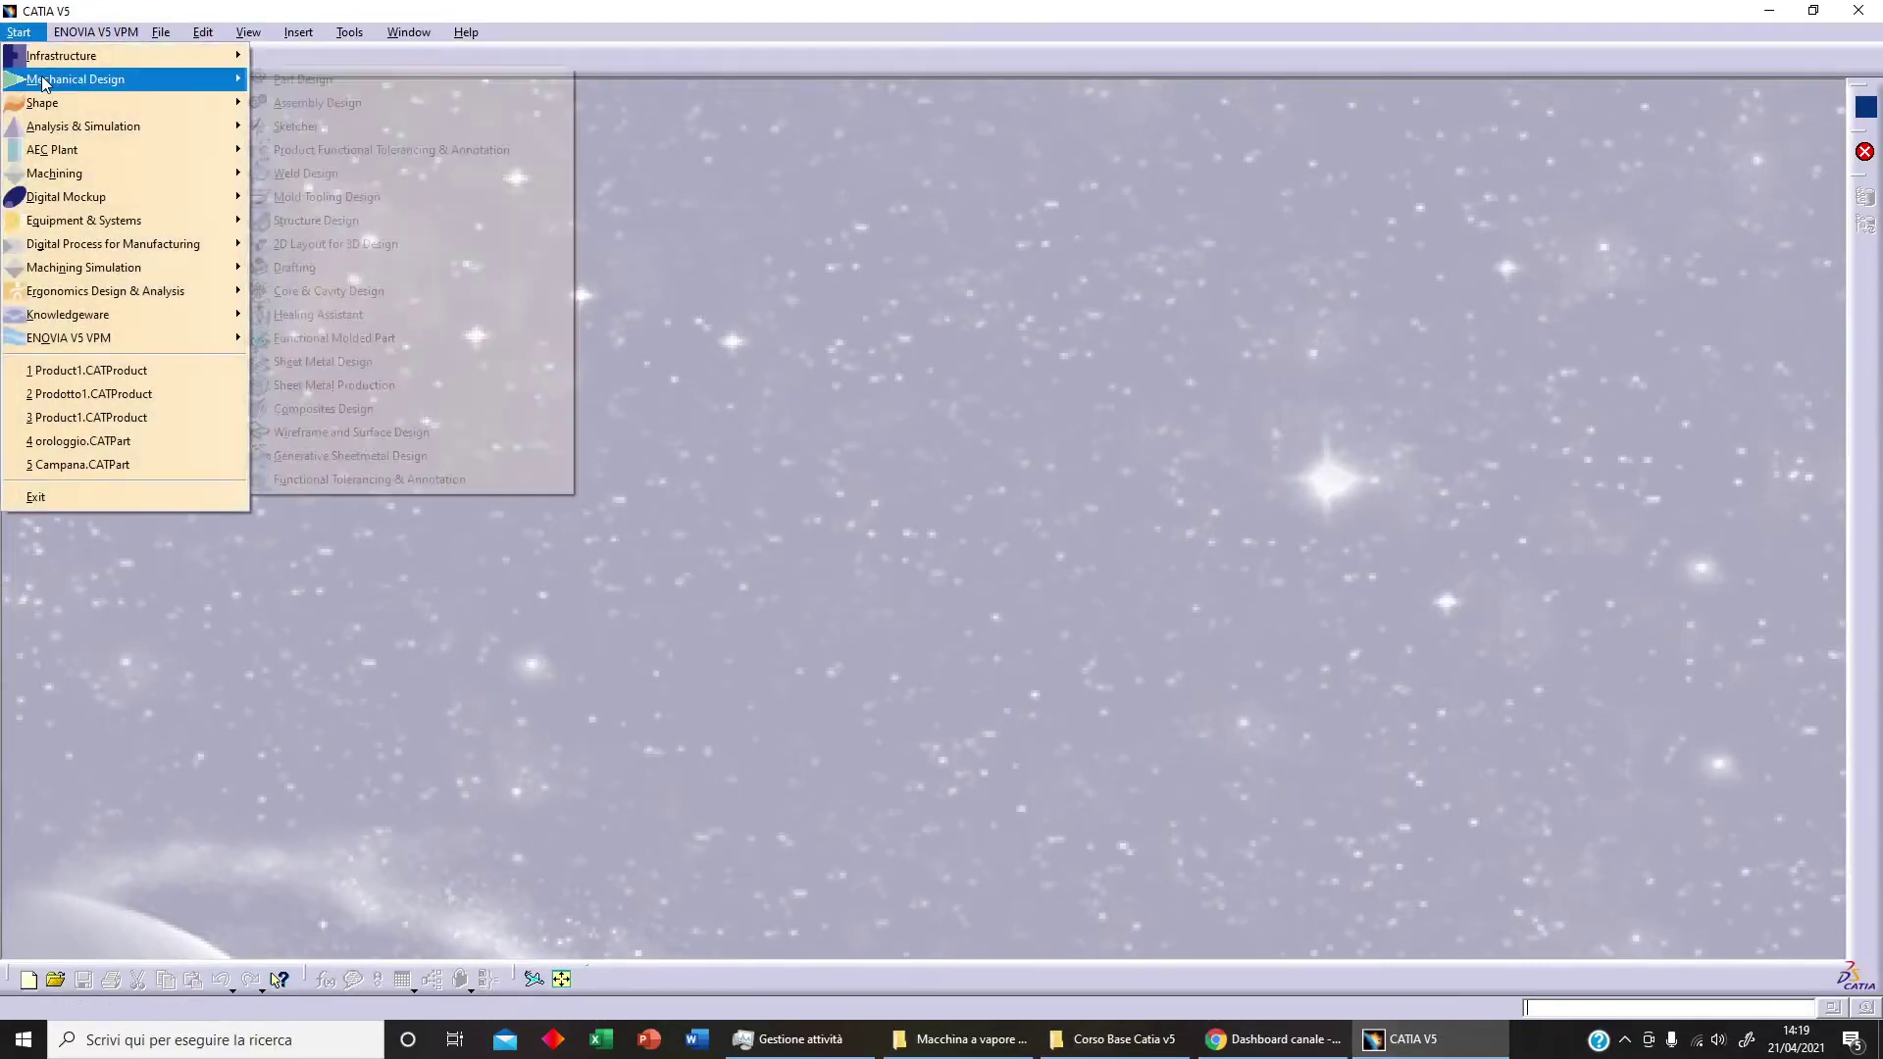
{"action": "left_click", "coordinate": [311, 79]}
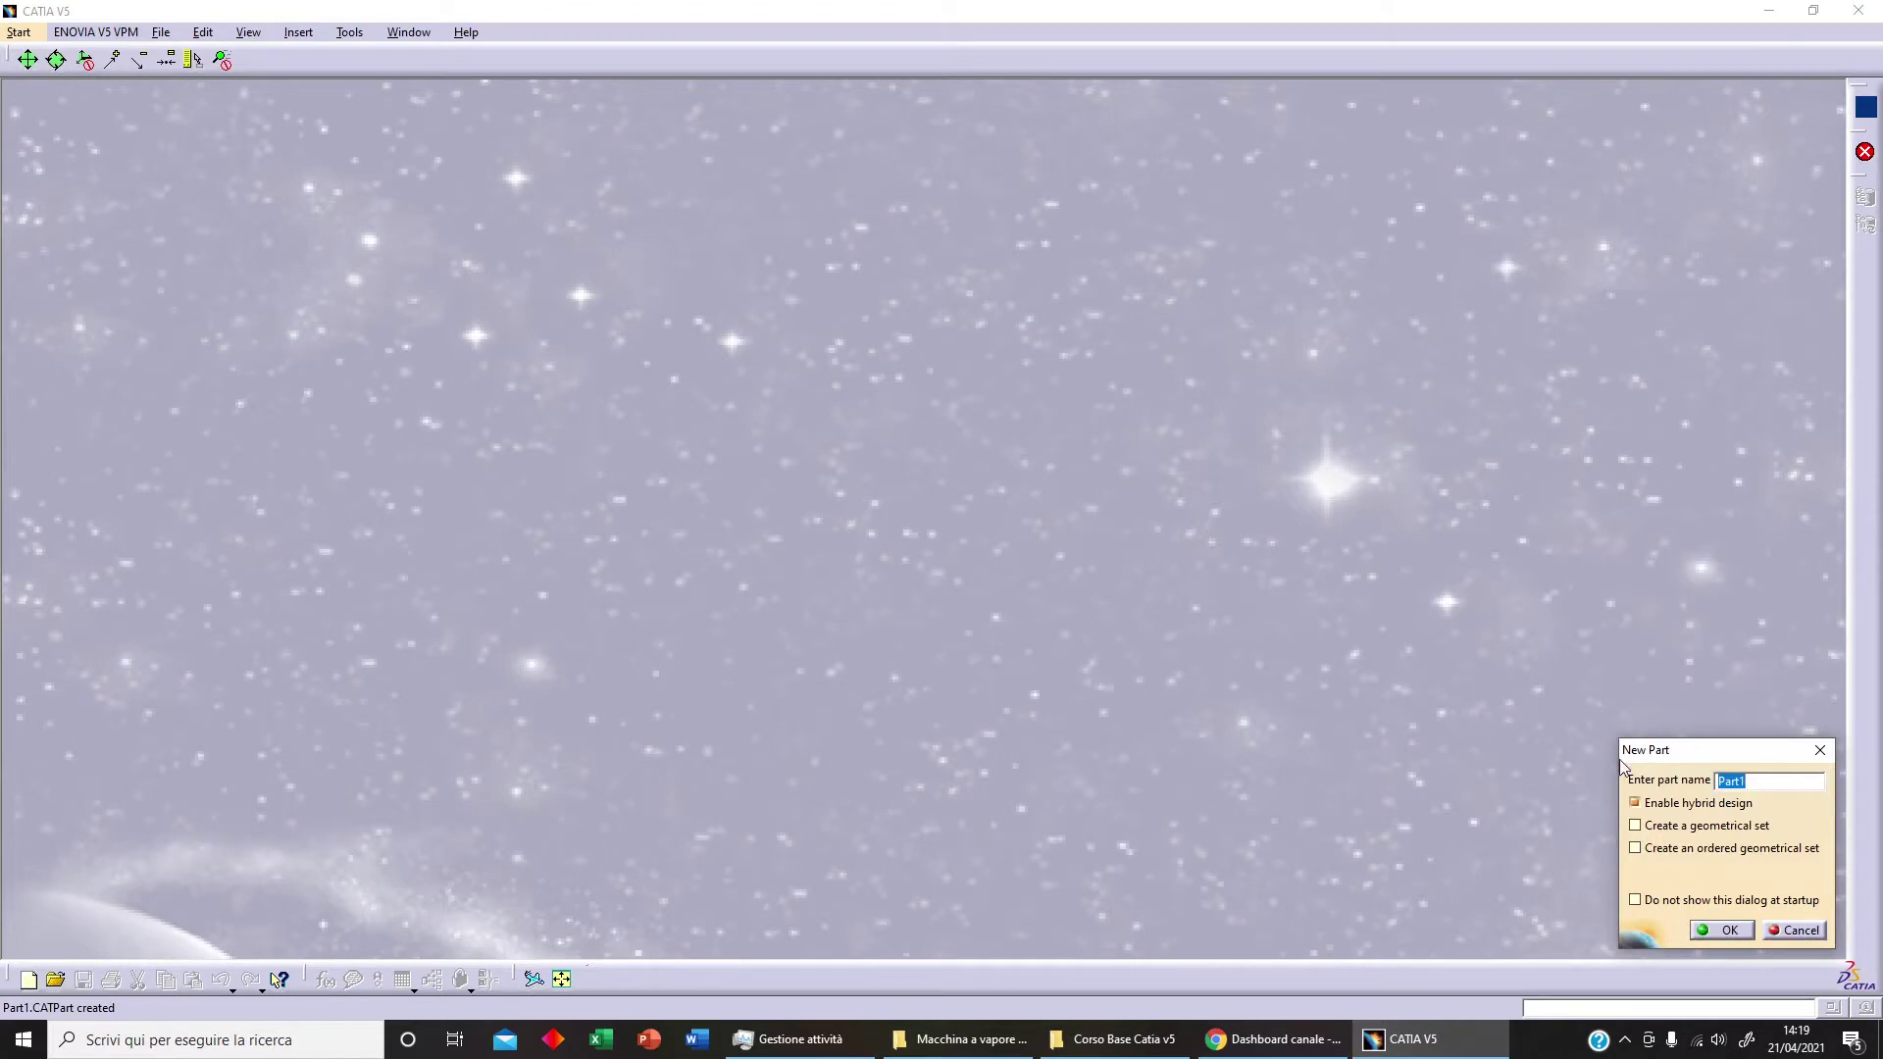
{"action": "left_click", "coordinate": [1723, 929]}
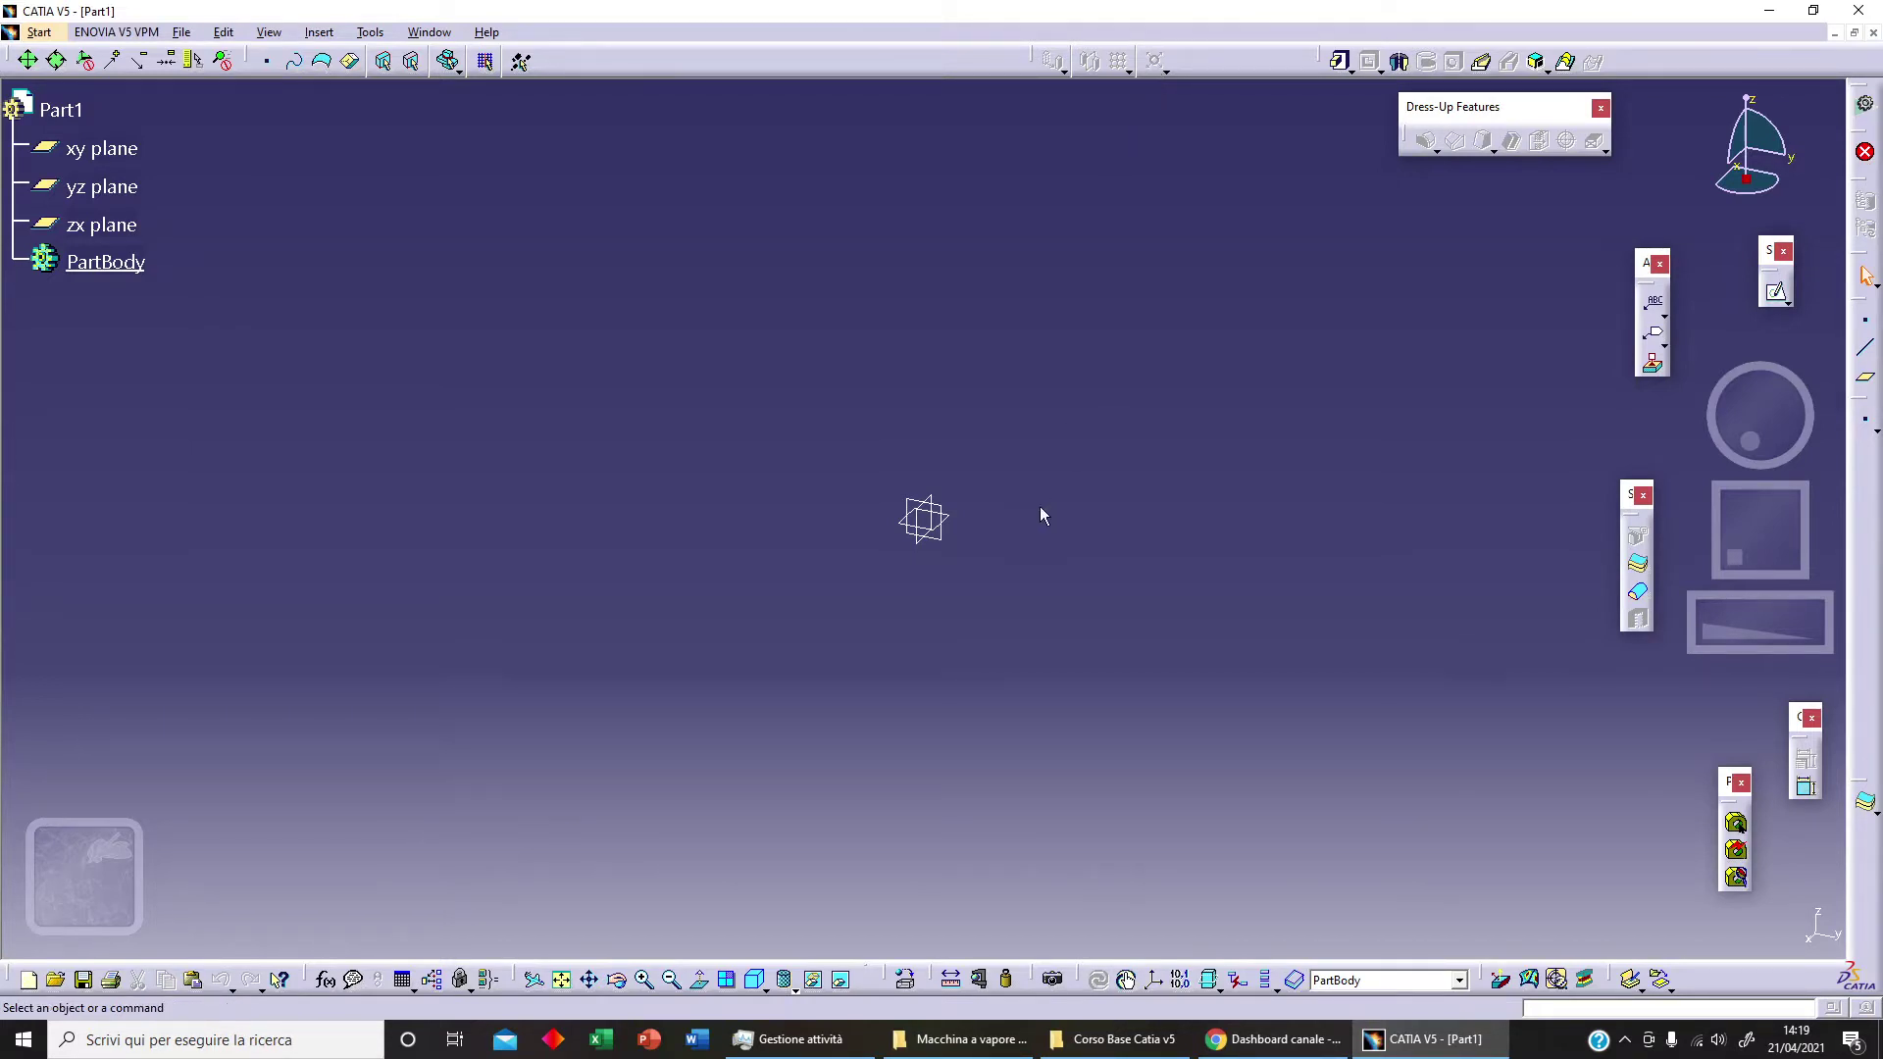
Sketch a circle on the xy plane centred at H 100 and set its diameter to 100 mm
{"action": "left_click", "coordinate": [947, 514]}
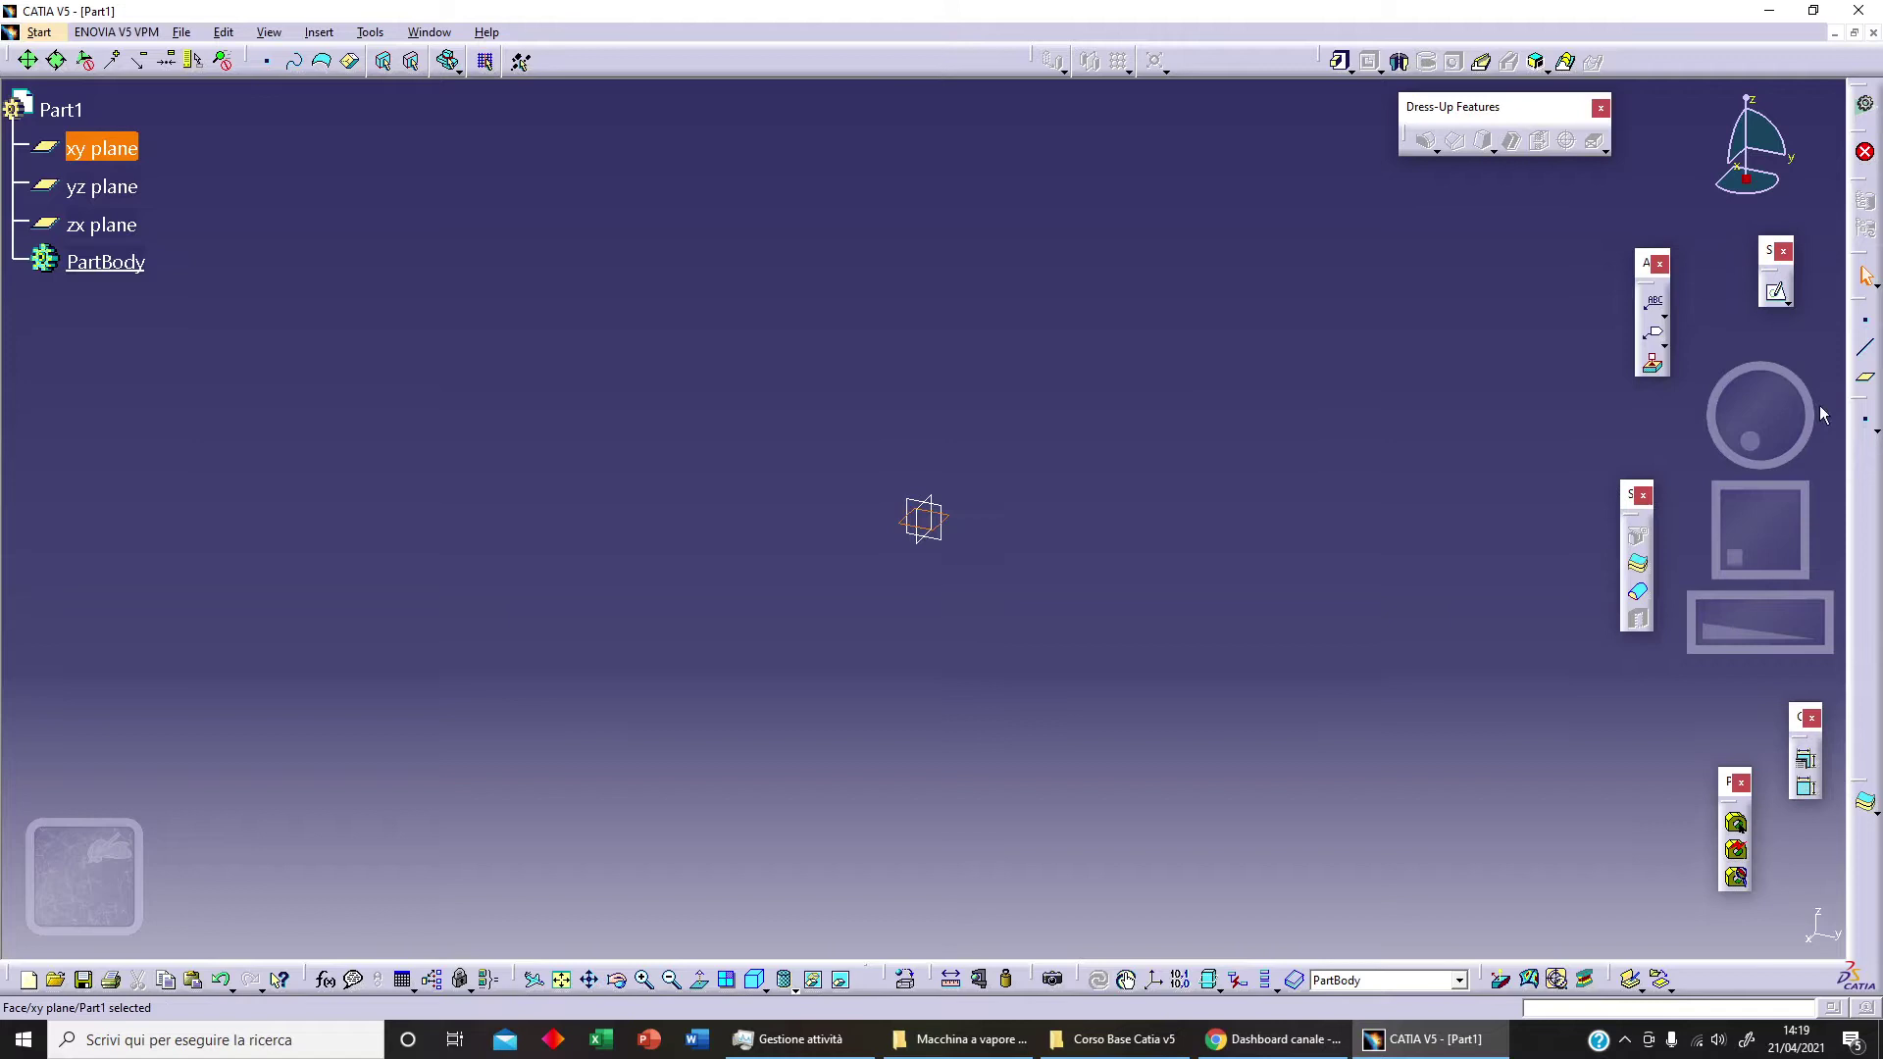
{"action": "left_click", "coordinate": [1776, 292]}
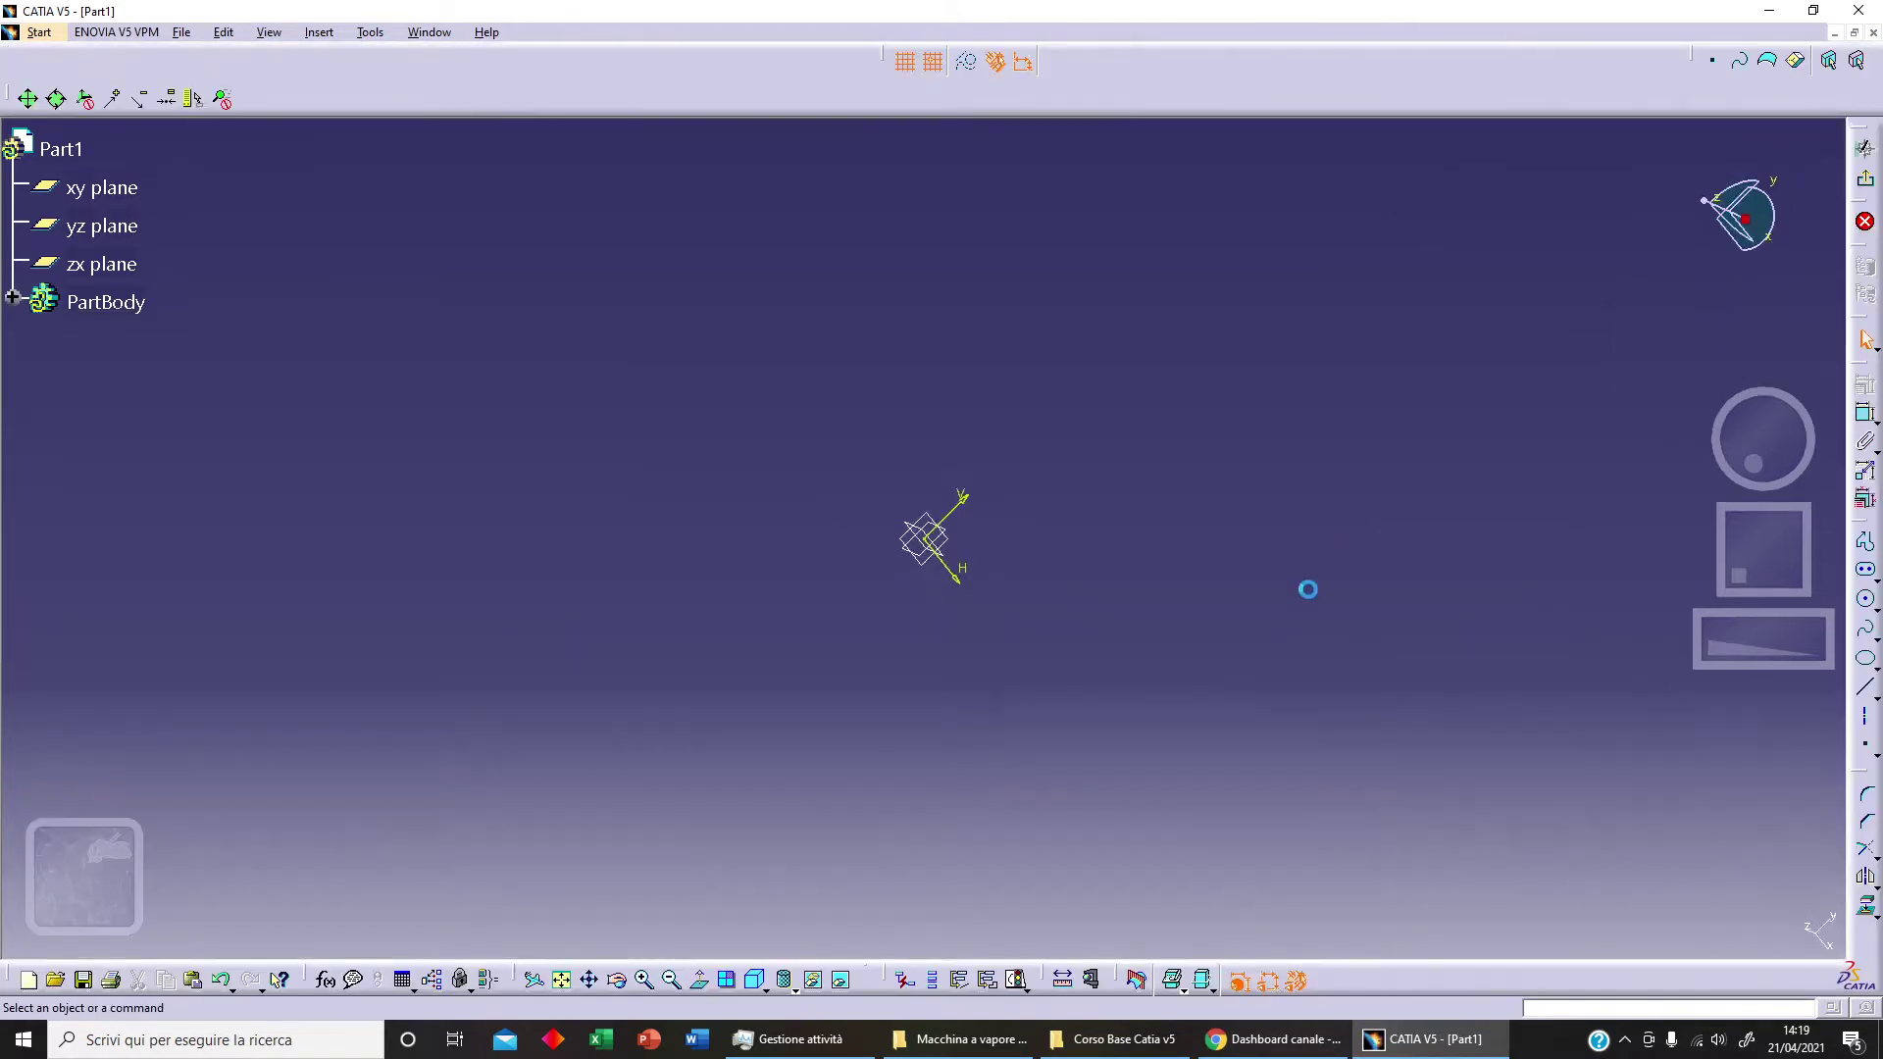
{"action": "left_click", "coordinate": [1867, 599]}
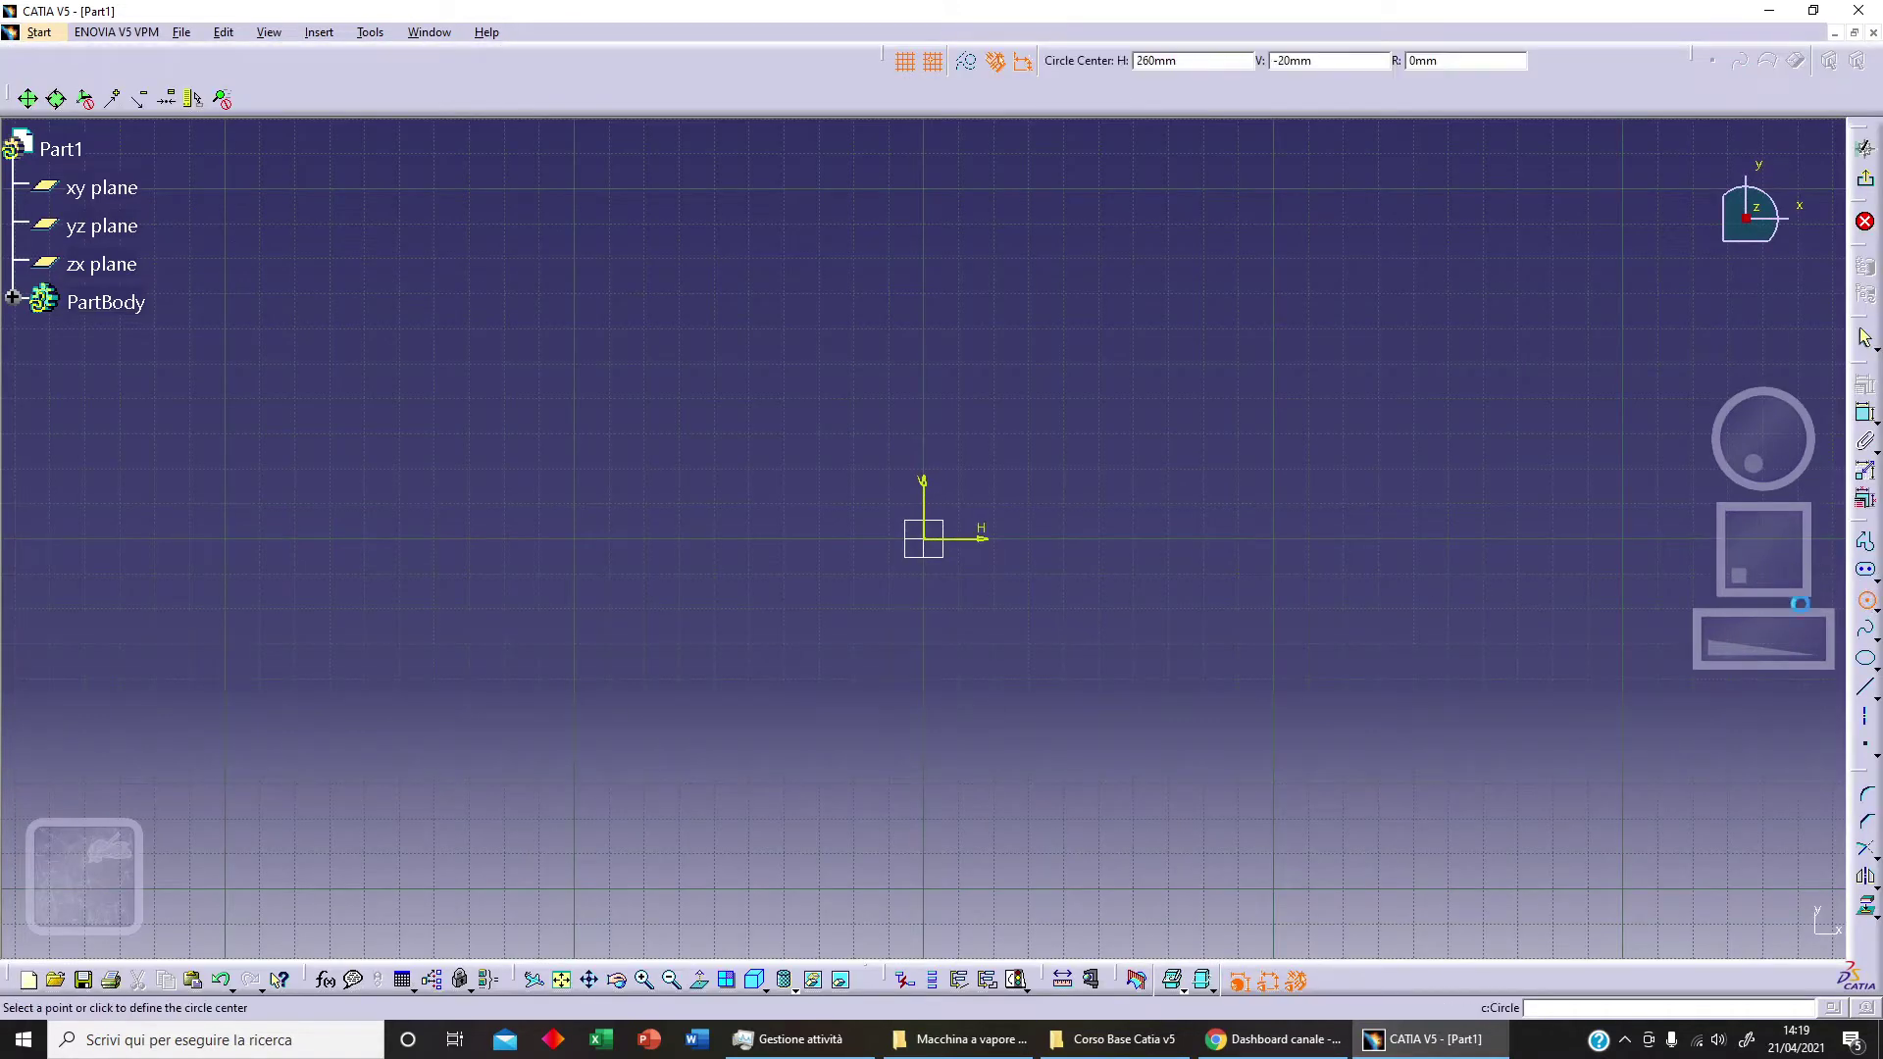
{"action": "left_click", "coordinate": [1273, 539]}
{"action": "left_click", "coordinate": [1281, 420]}
{"action": "left_click", "coordinate": [1867, 414]}
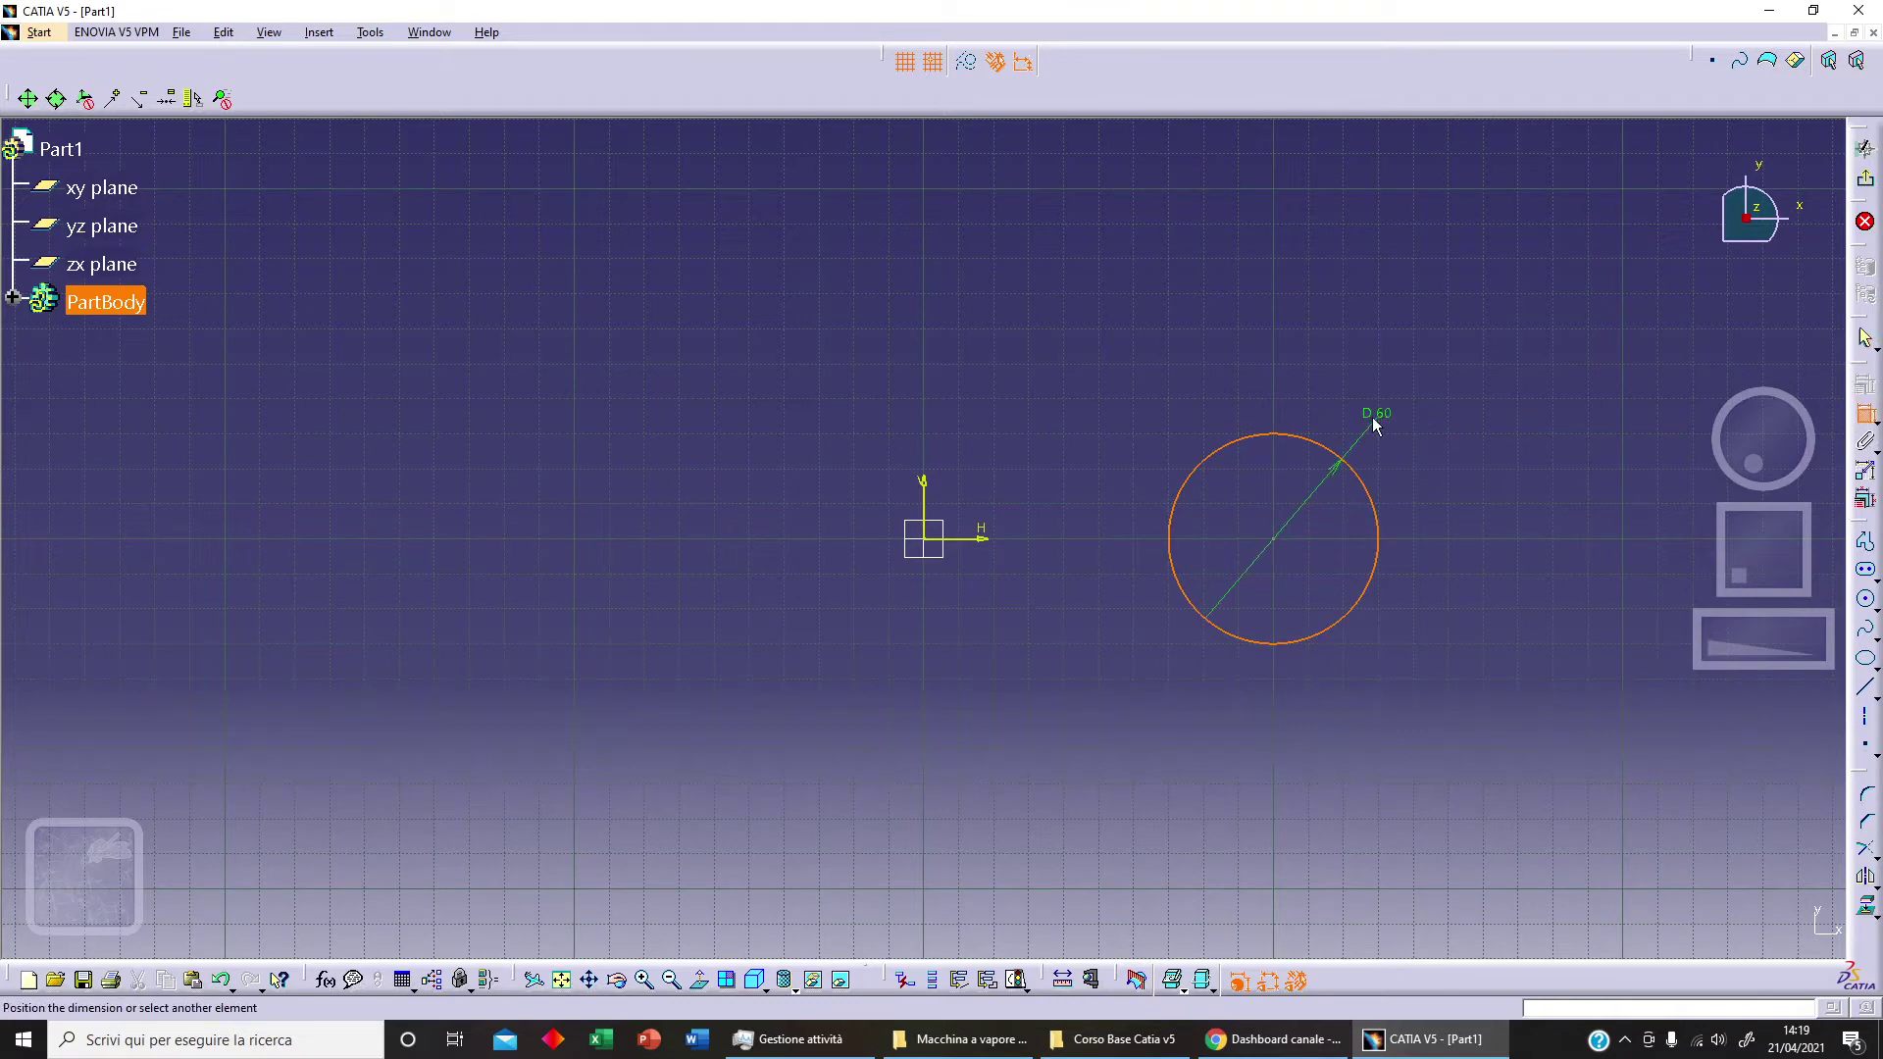
{"action": "left_click", "coordinate": [1421, 426]}
{"action": "double_click", "coordinate": [1423, 415]}
{"action": "type", "text": "1"}
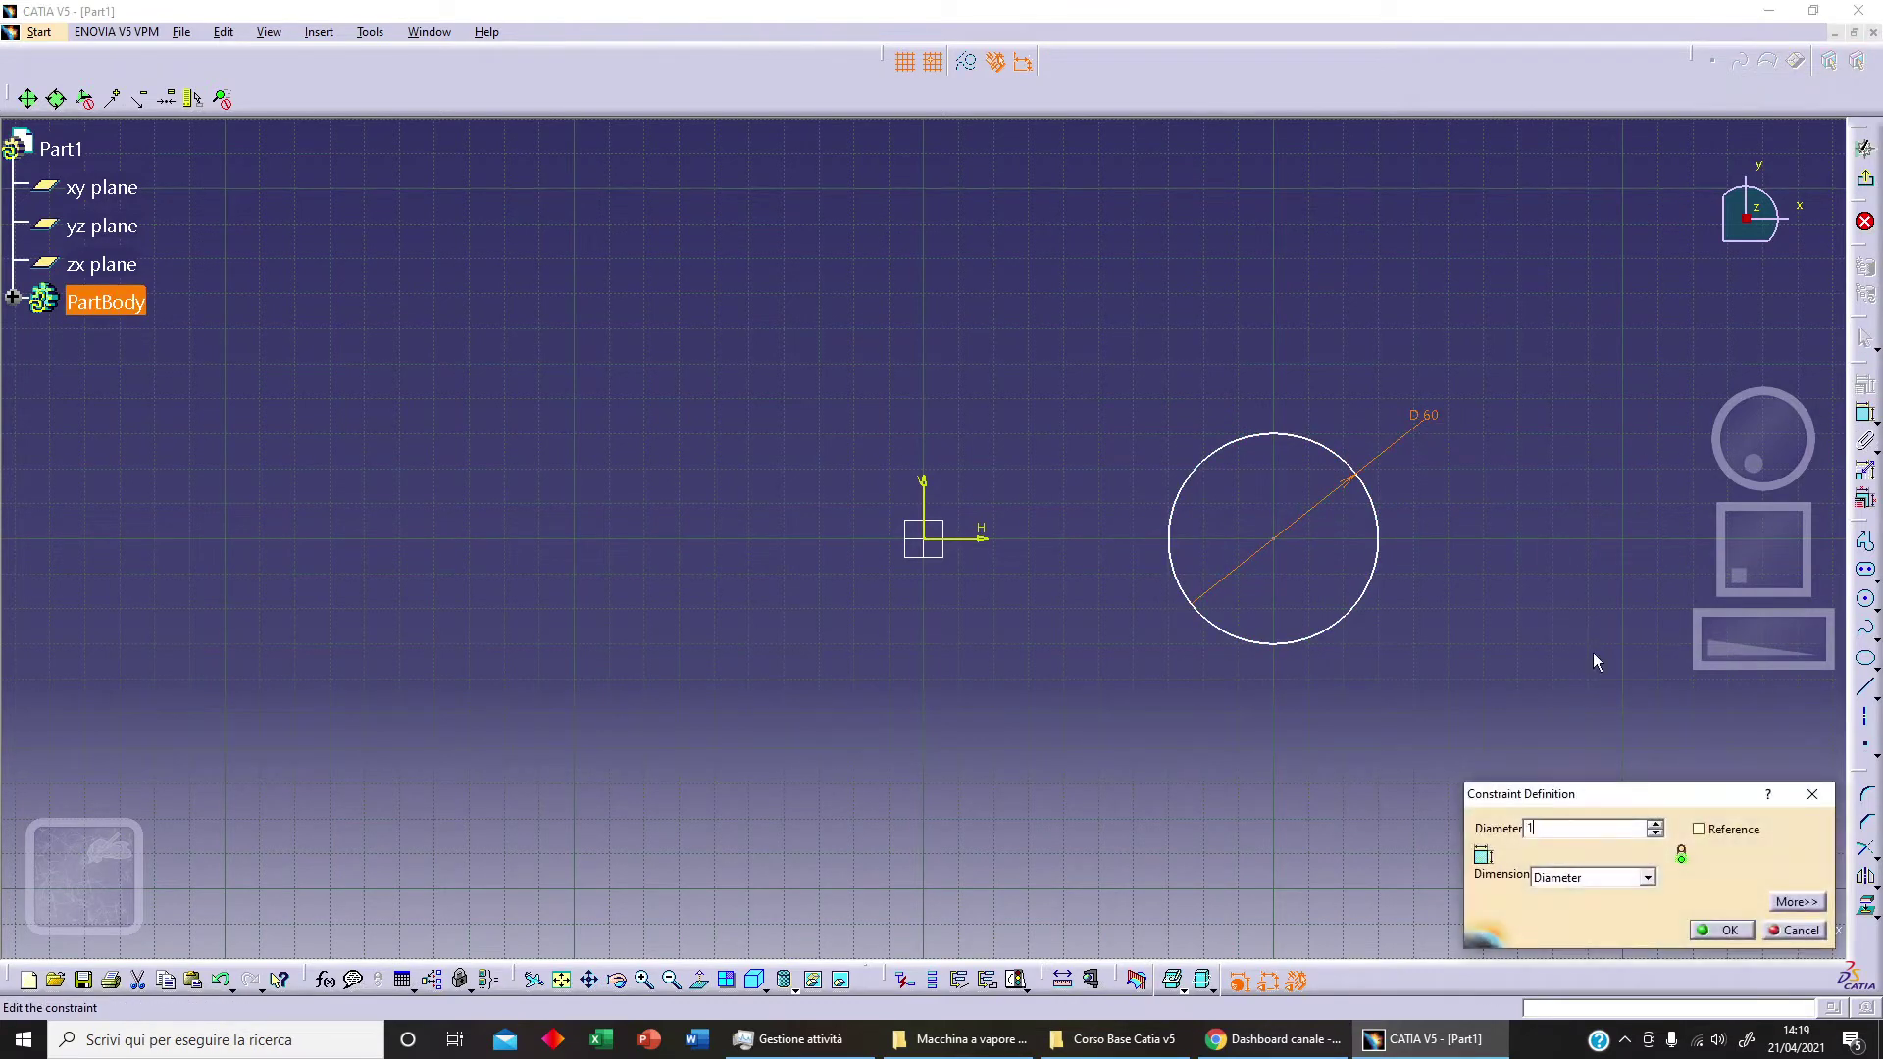
{"action": "type", "text": "00"}
{"action": "left_click", "coordinate": [1722, 929]}
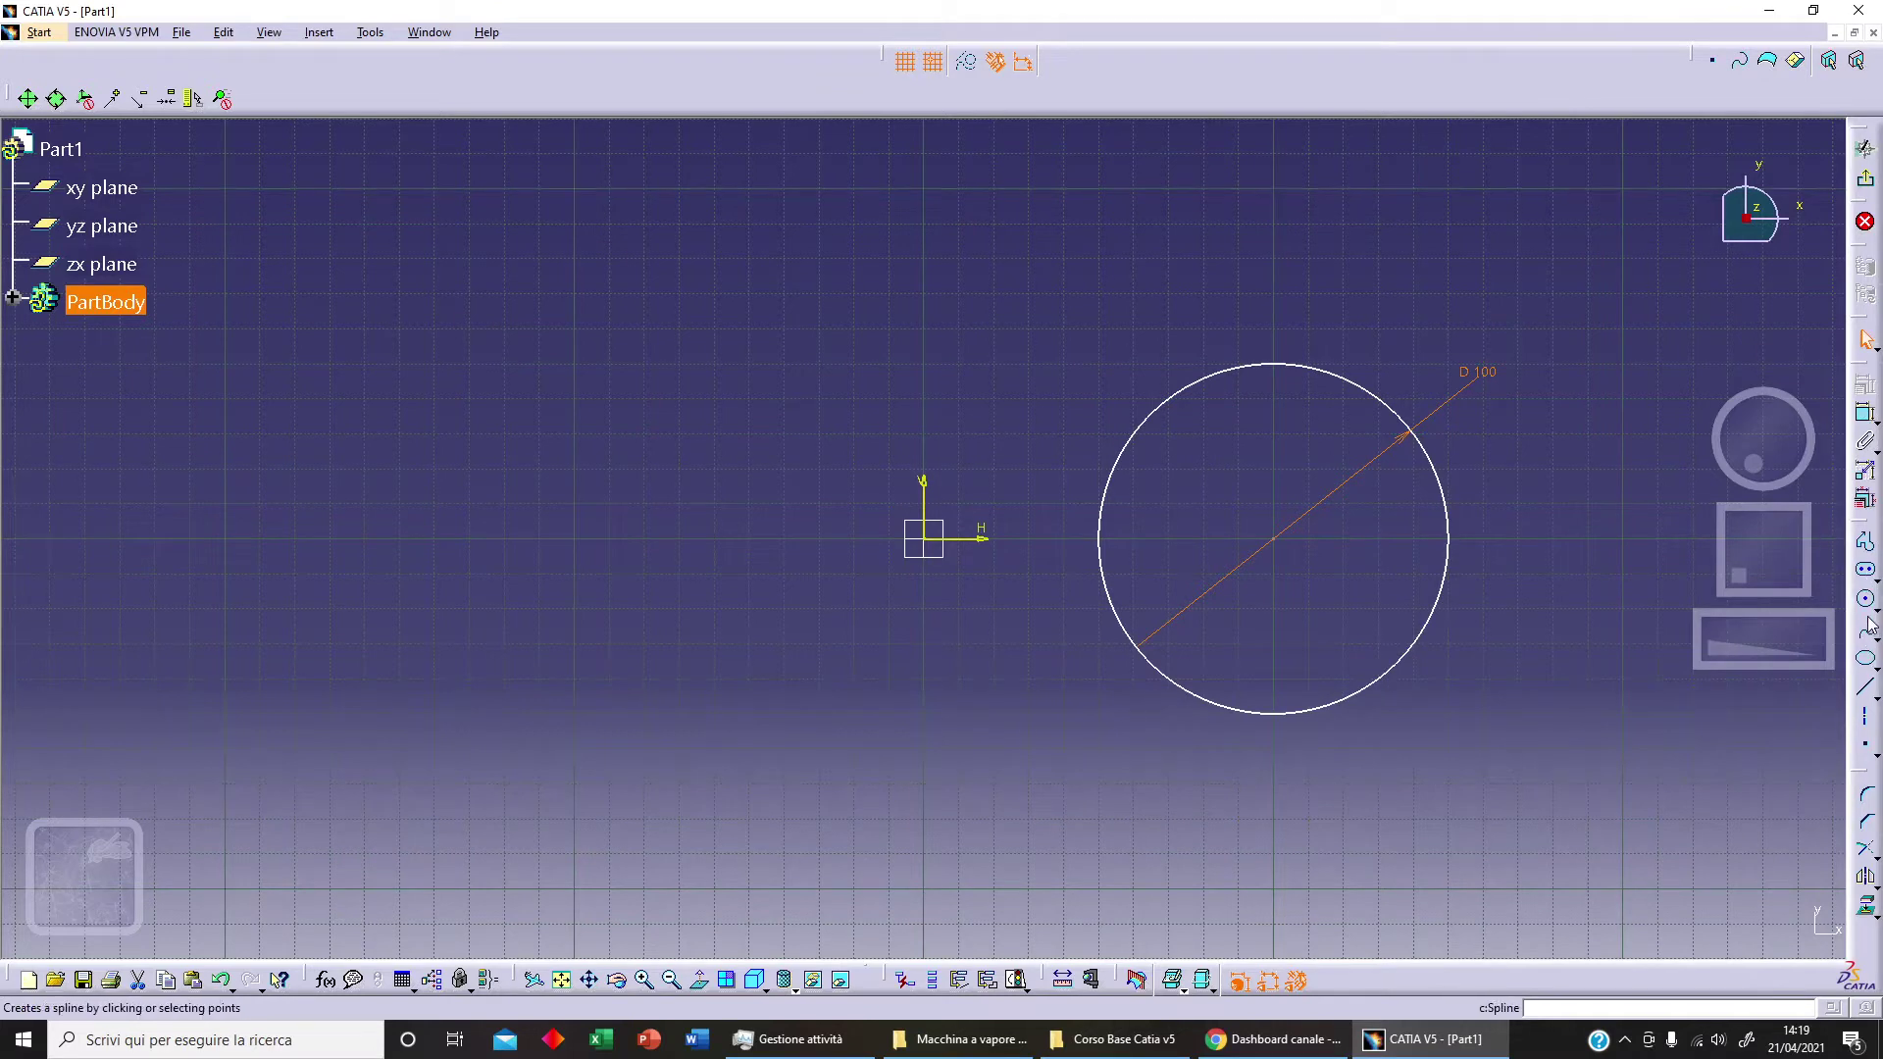
Dimension the circle centre 100 mm horizontally from the V axis
{"action": "left_click", "coordinate": [1866, 413]}
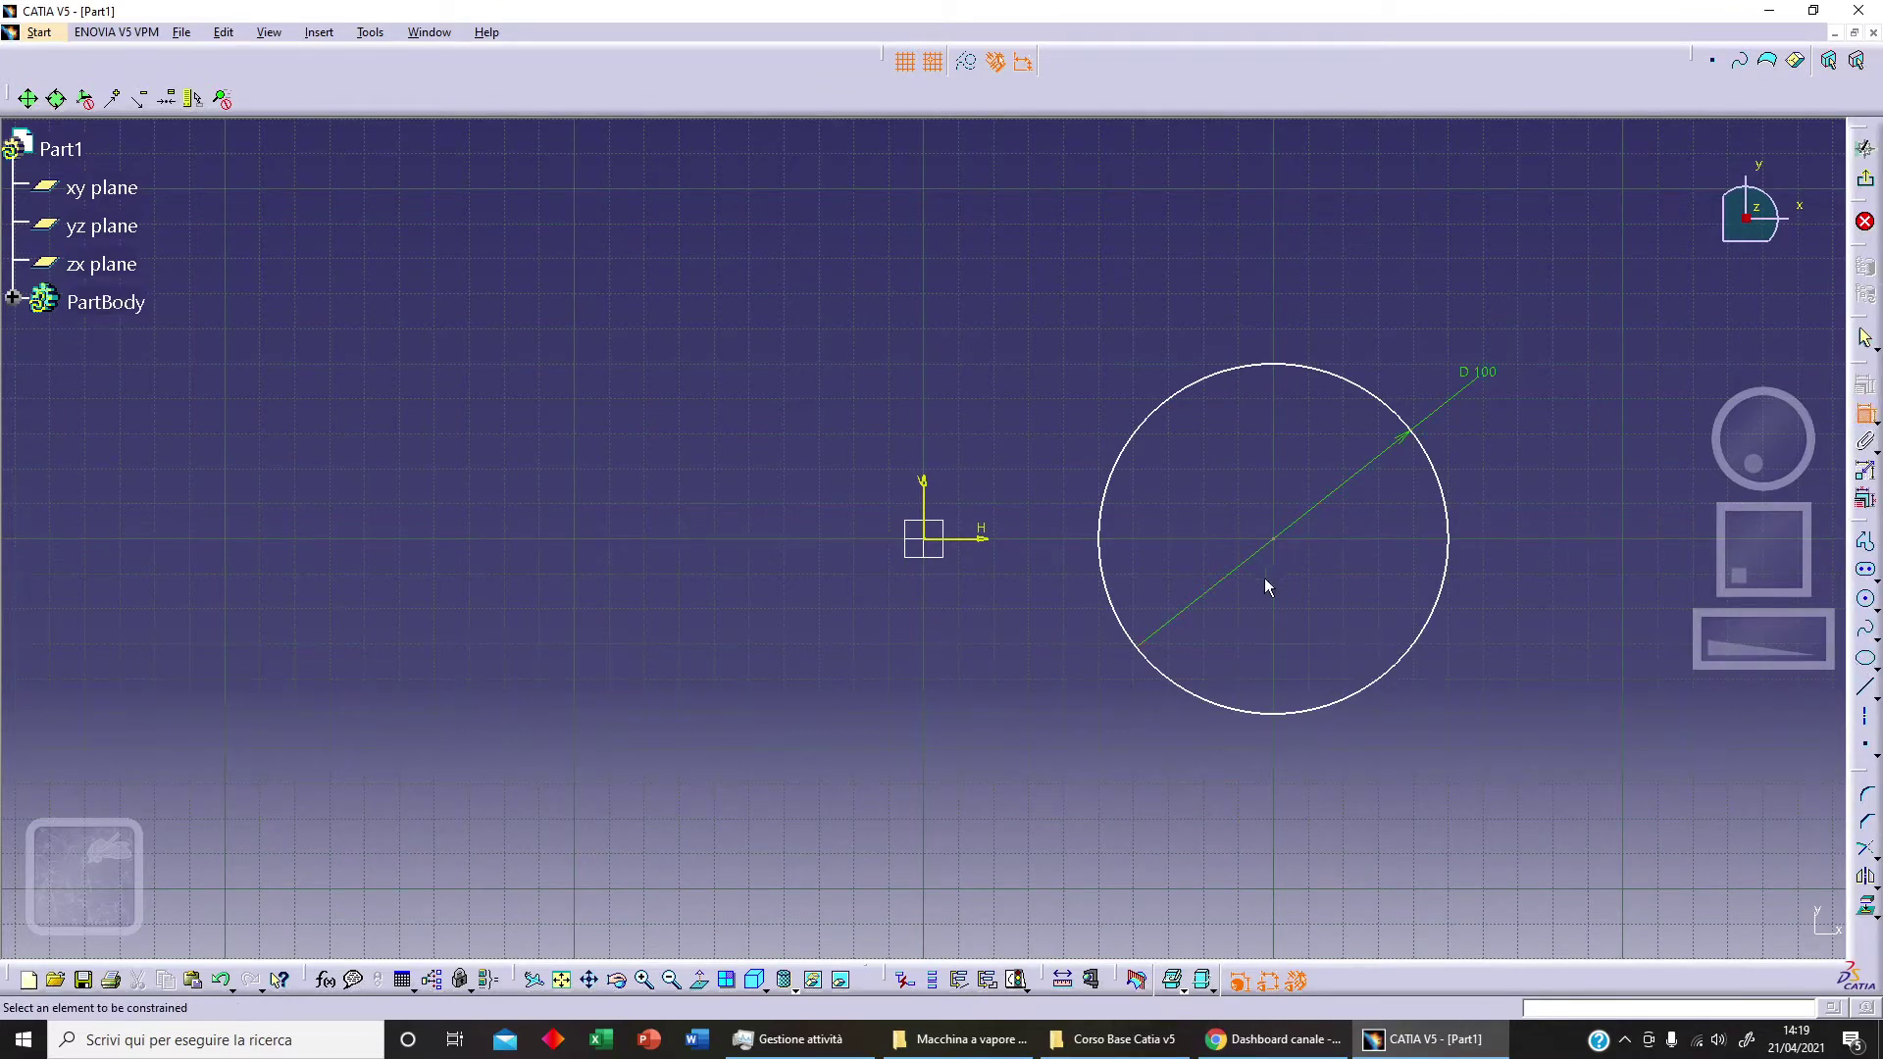
{"action": "left_click", "coordinate": [1274, 539]}
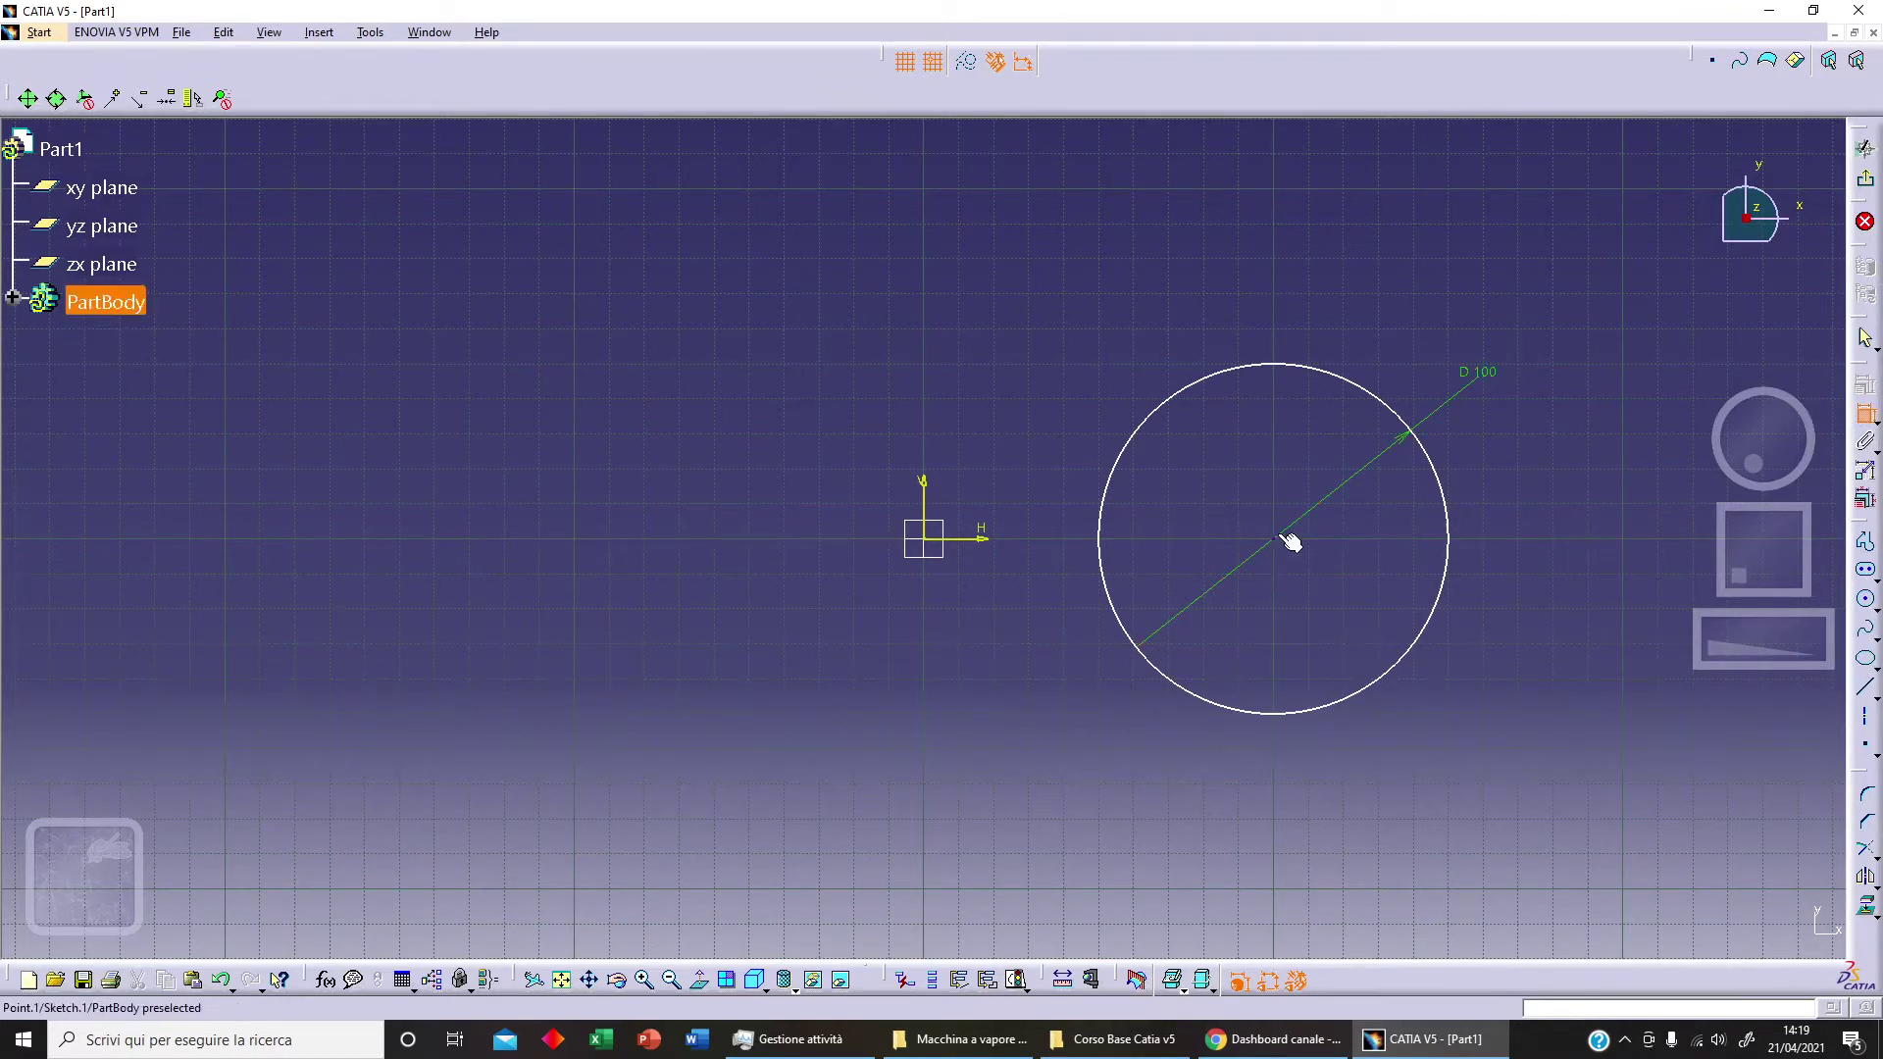
{"action": "left_click", "coordinate": [933, 549]}
{"action": "left_click", "coordinate": [1118, 762]}
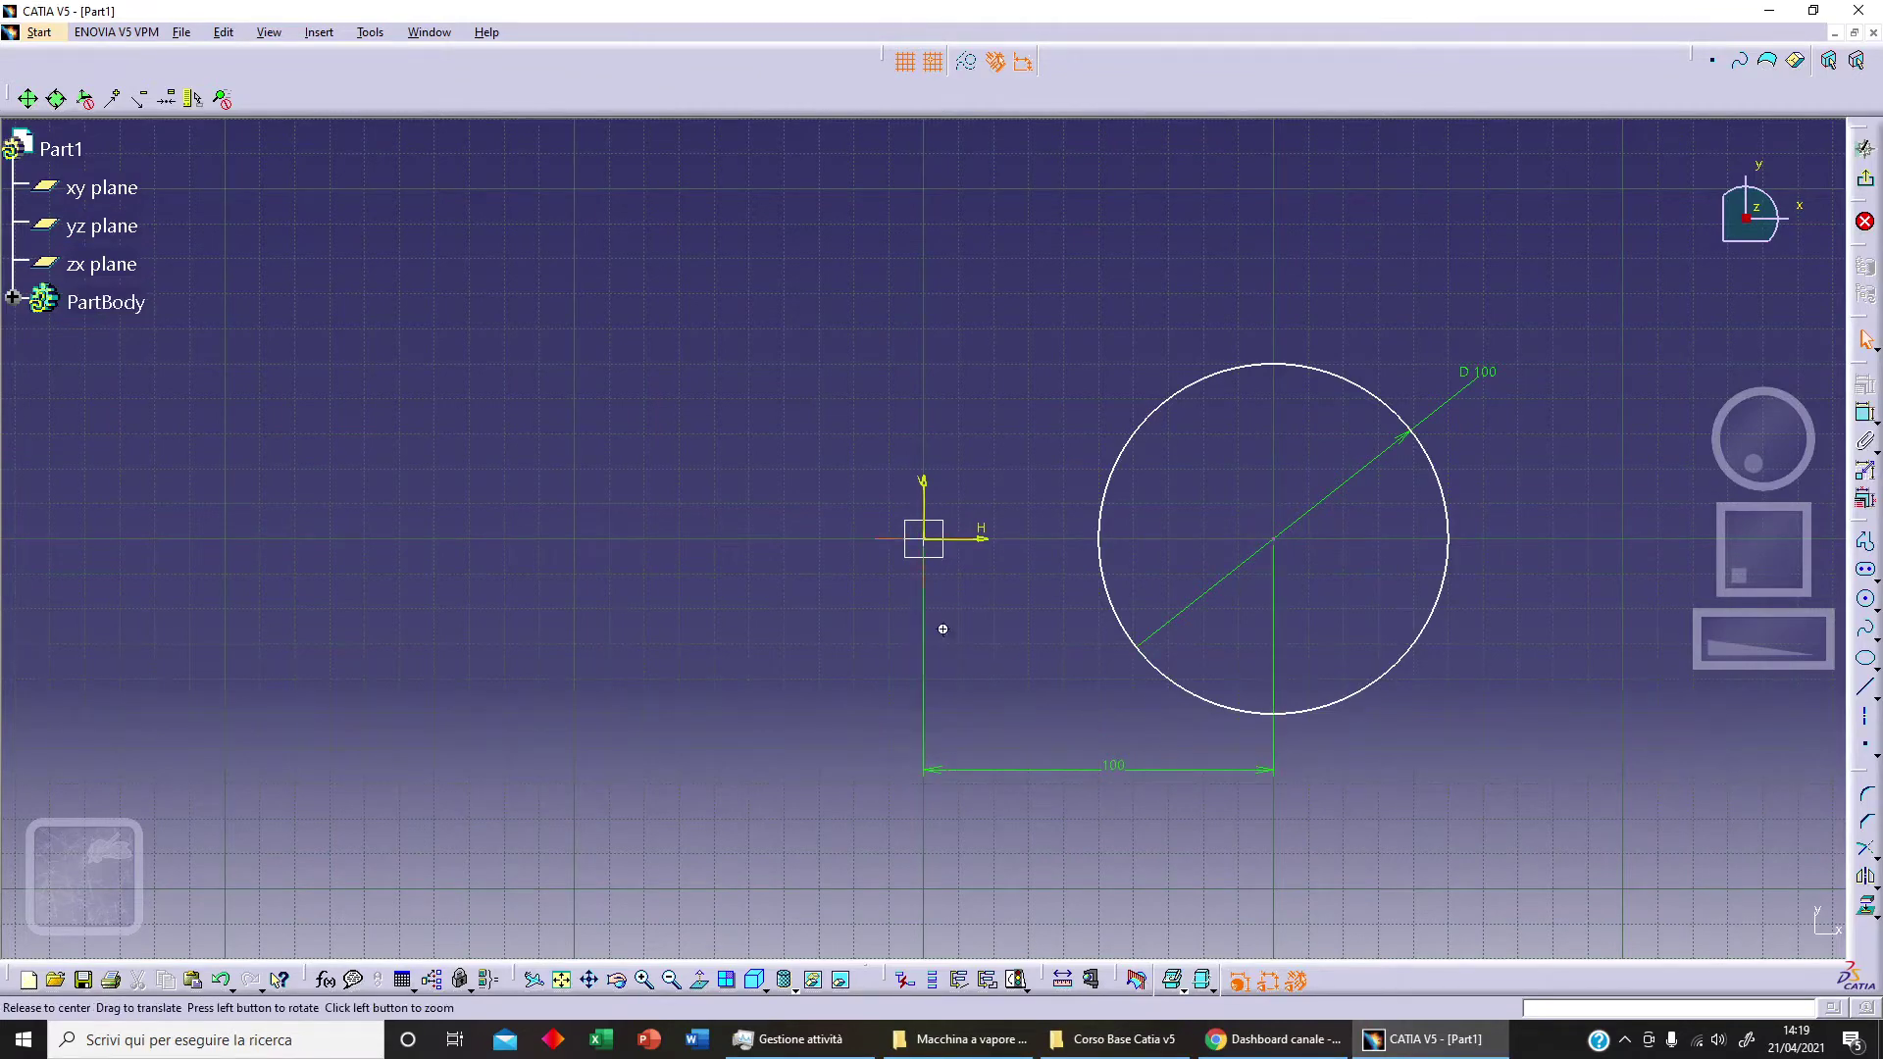
{"action": "middle_click_drag", "start_coordinate": [943, 629], "coordinate": [943, 687]}
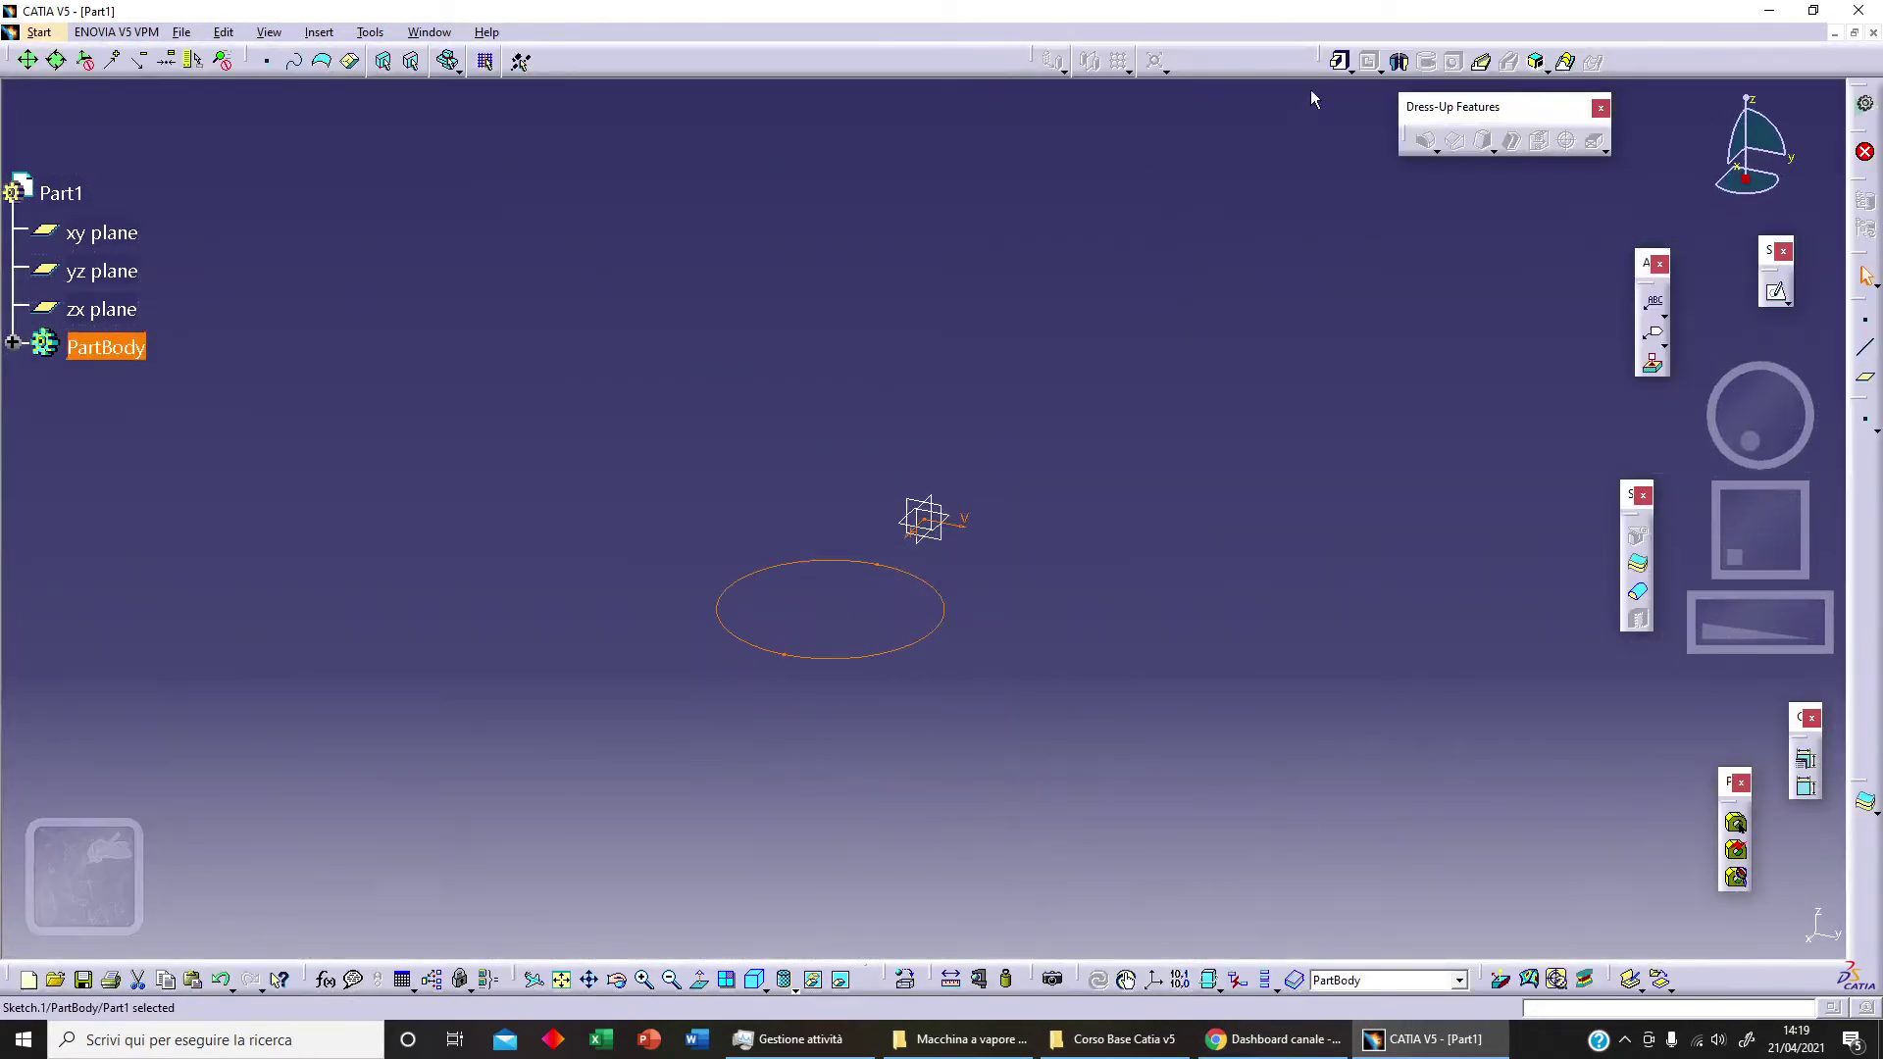
Extrude the circle sketch 20 mm into Pad.1 and select the xy plane for the next sketch
{"action": "left_click", "coordinate": [1342, 61]}
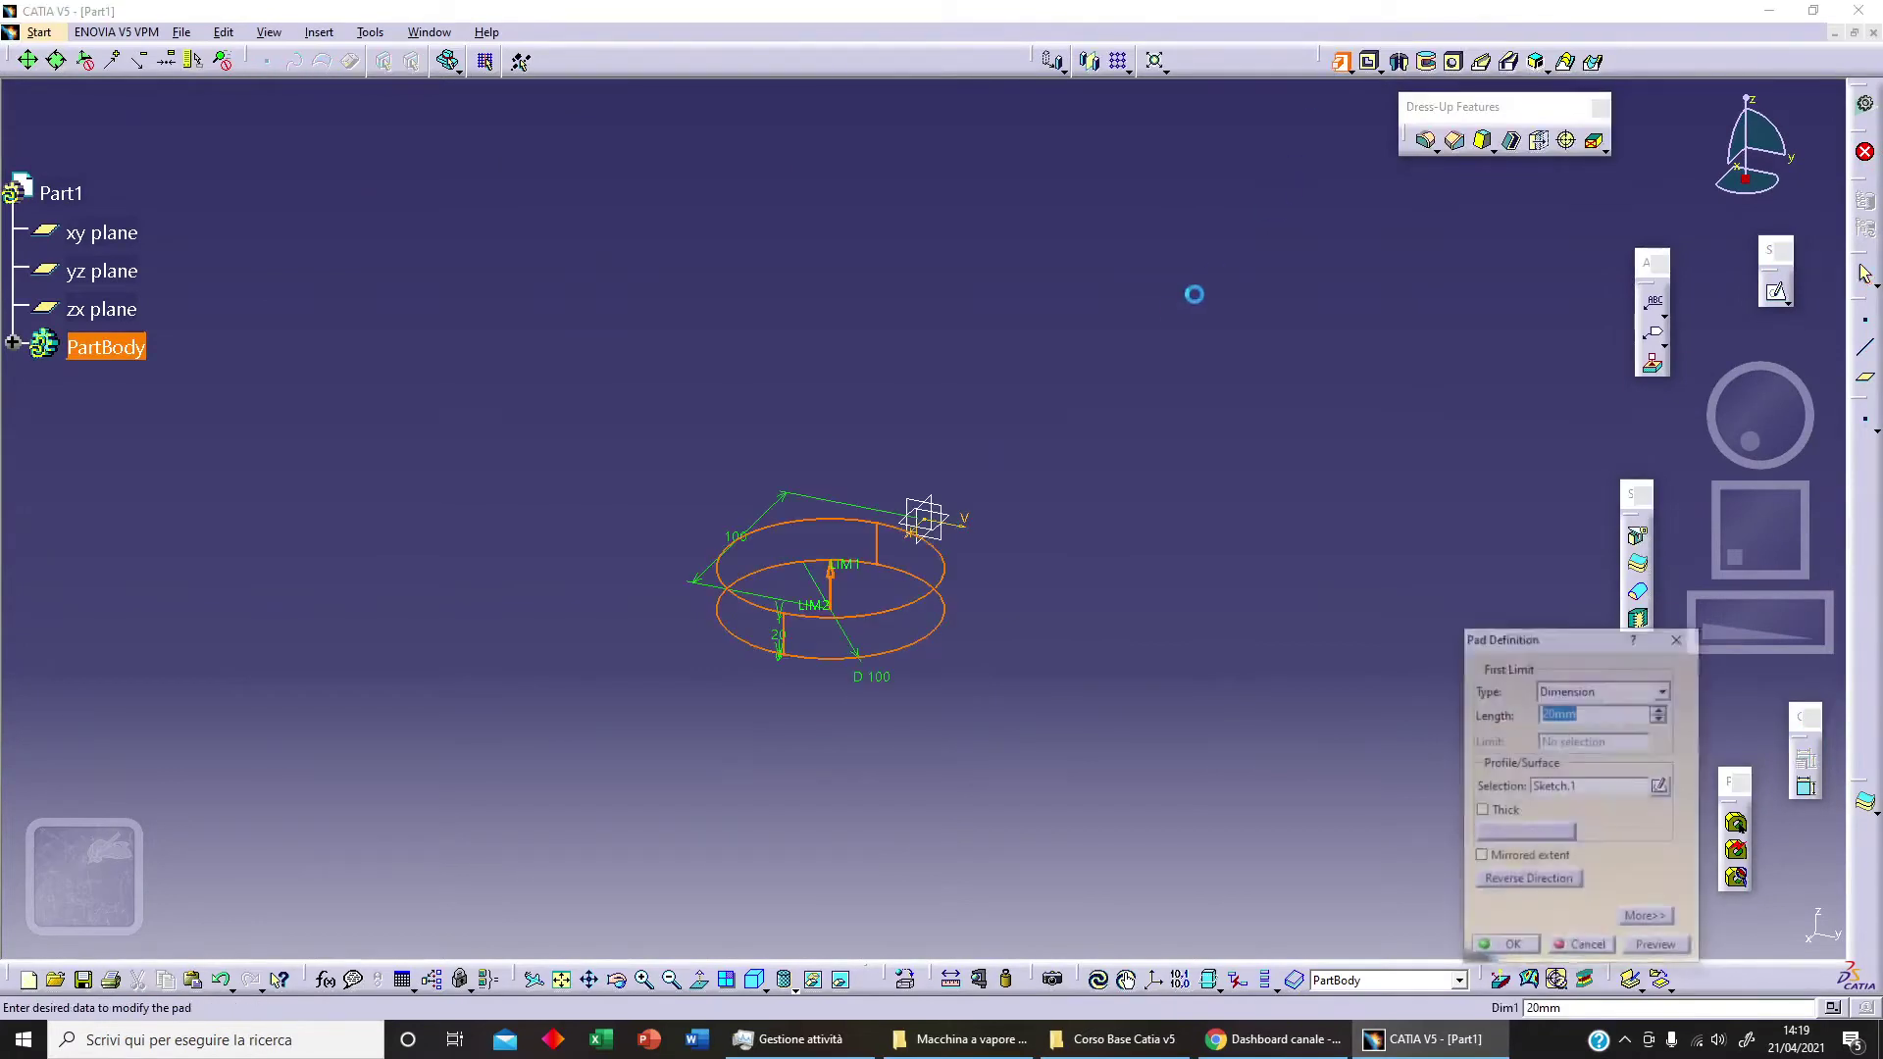
{"action": "left_click", "coordinate": [1513, 947]}
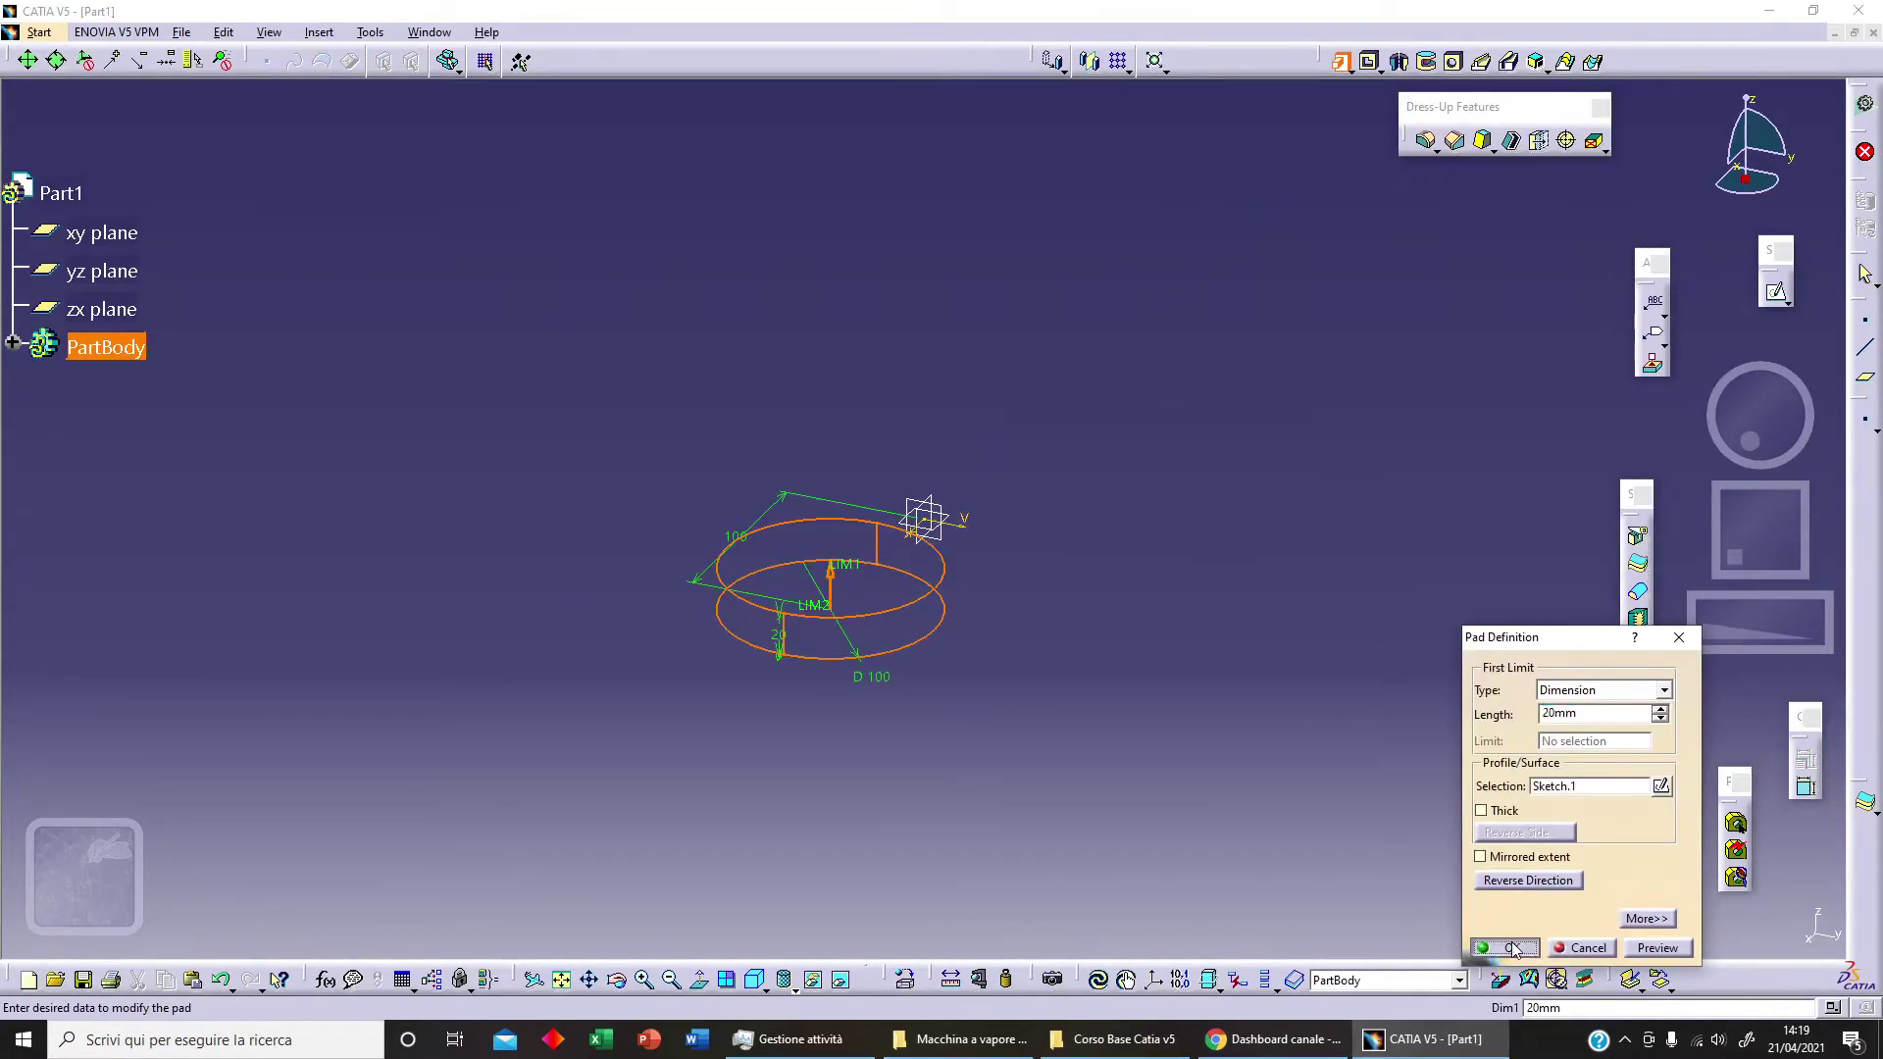
{"action": "middle_click_drag", "start_coordinate": [694, 756], "coordinate": [820, 680]}
{"action": "left_click", "coordinate": [103, 232]}
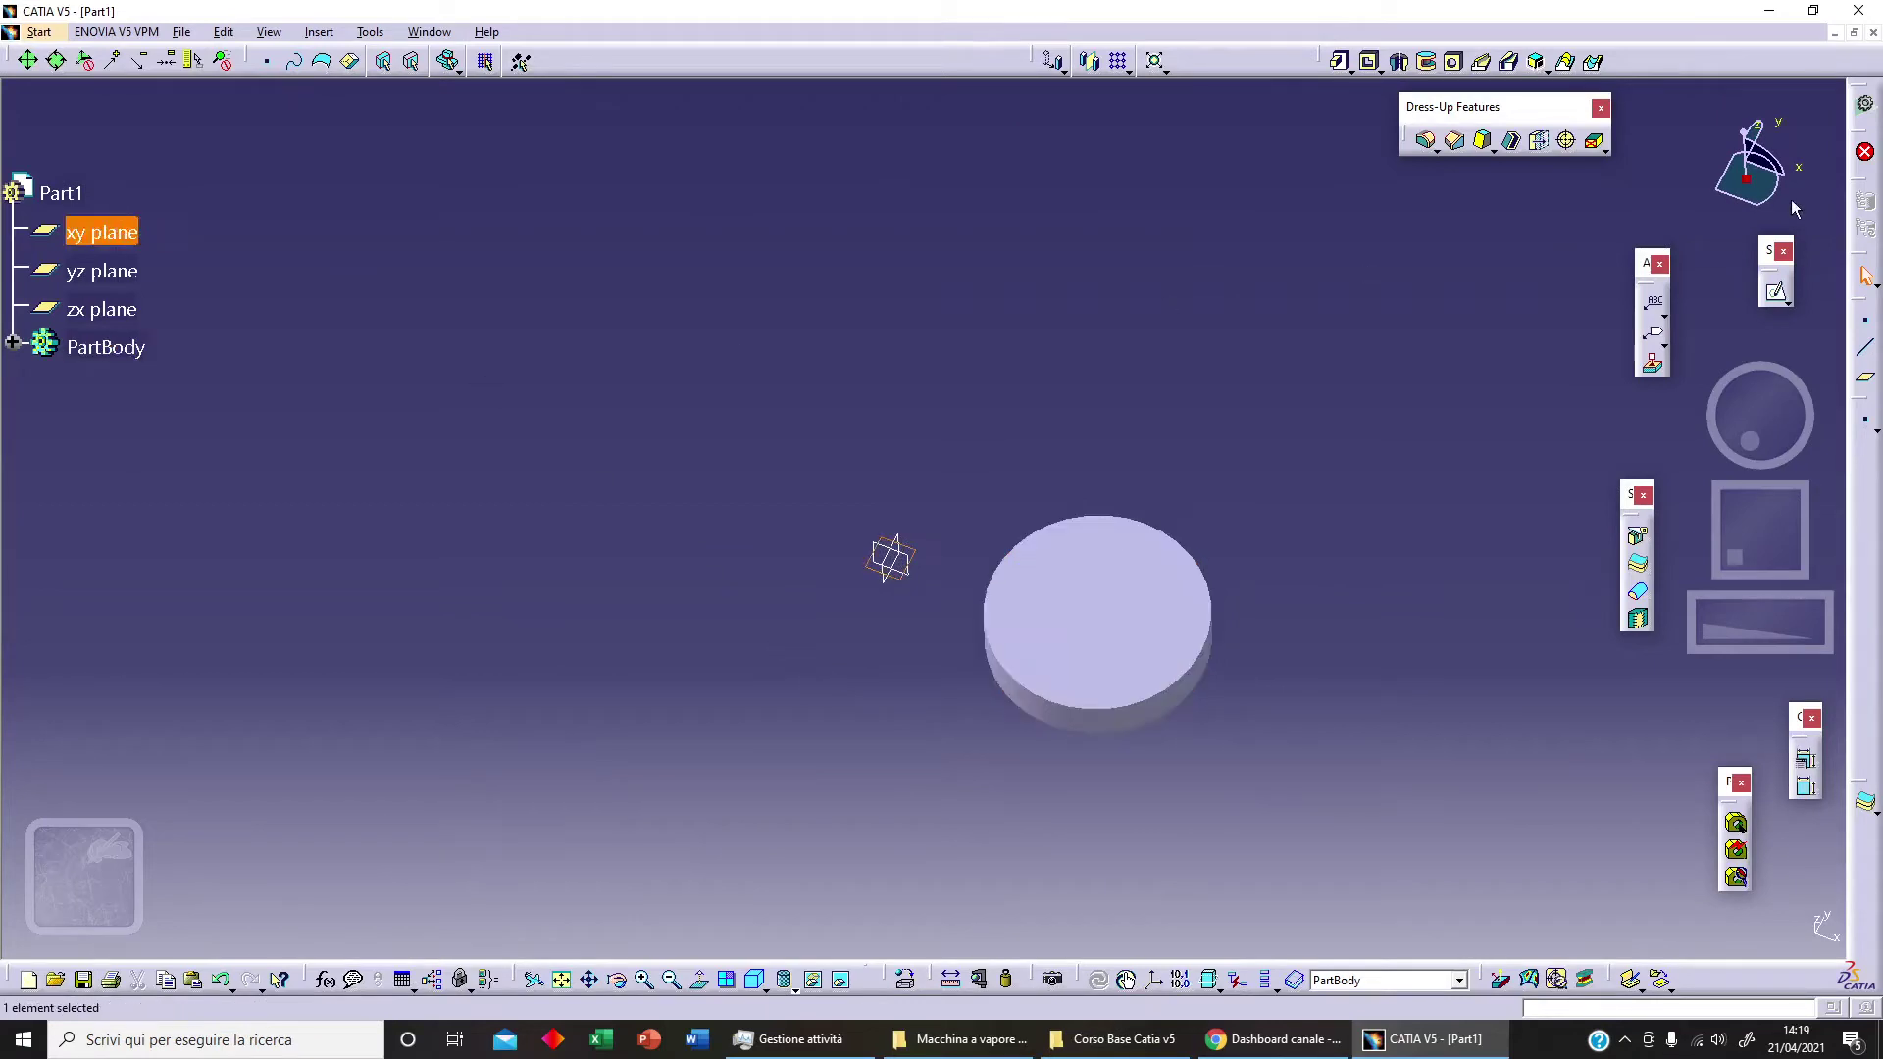
Sketch an elongated slot on the xy plane with centres near H -110 and H -260, radius 50
{"action": "left_click", "coordinate": [1777, 291]}
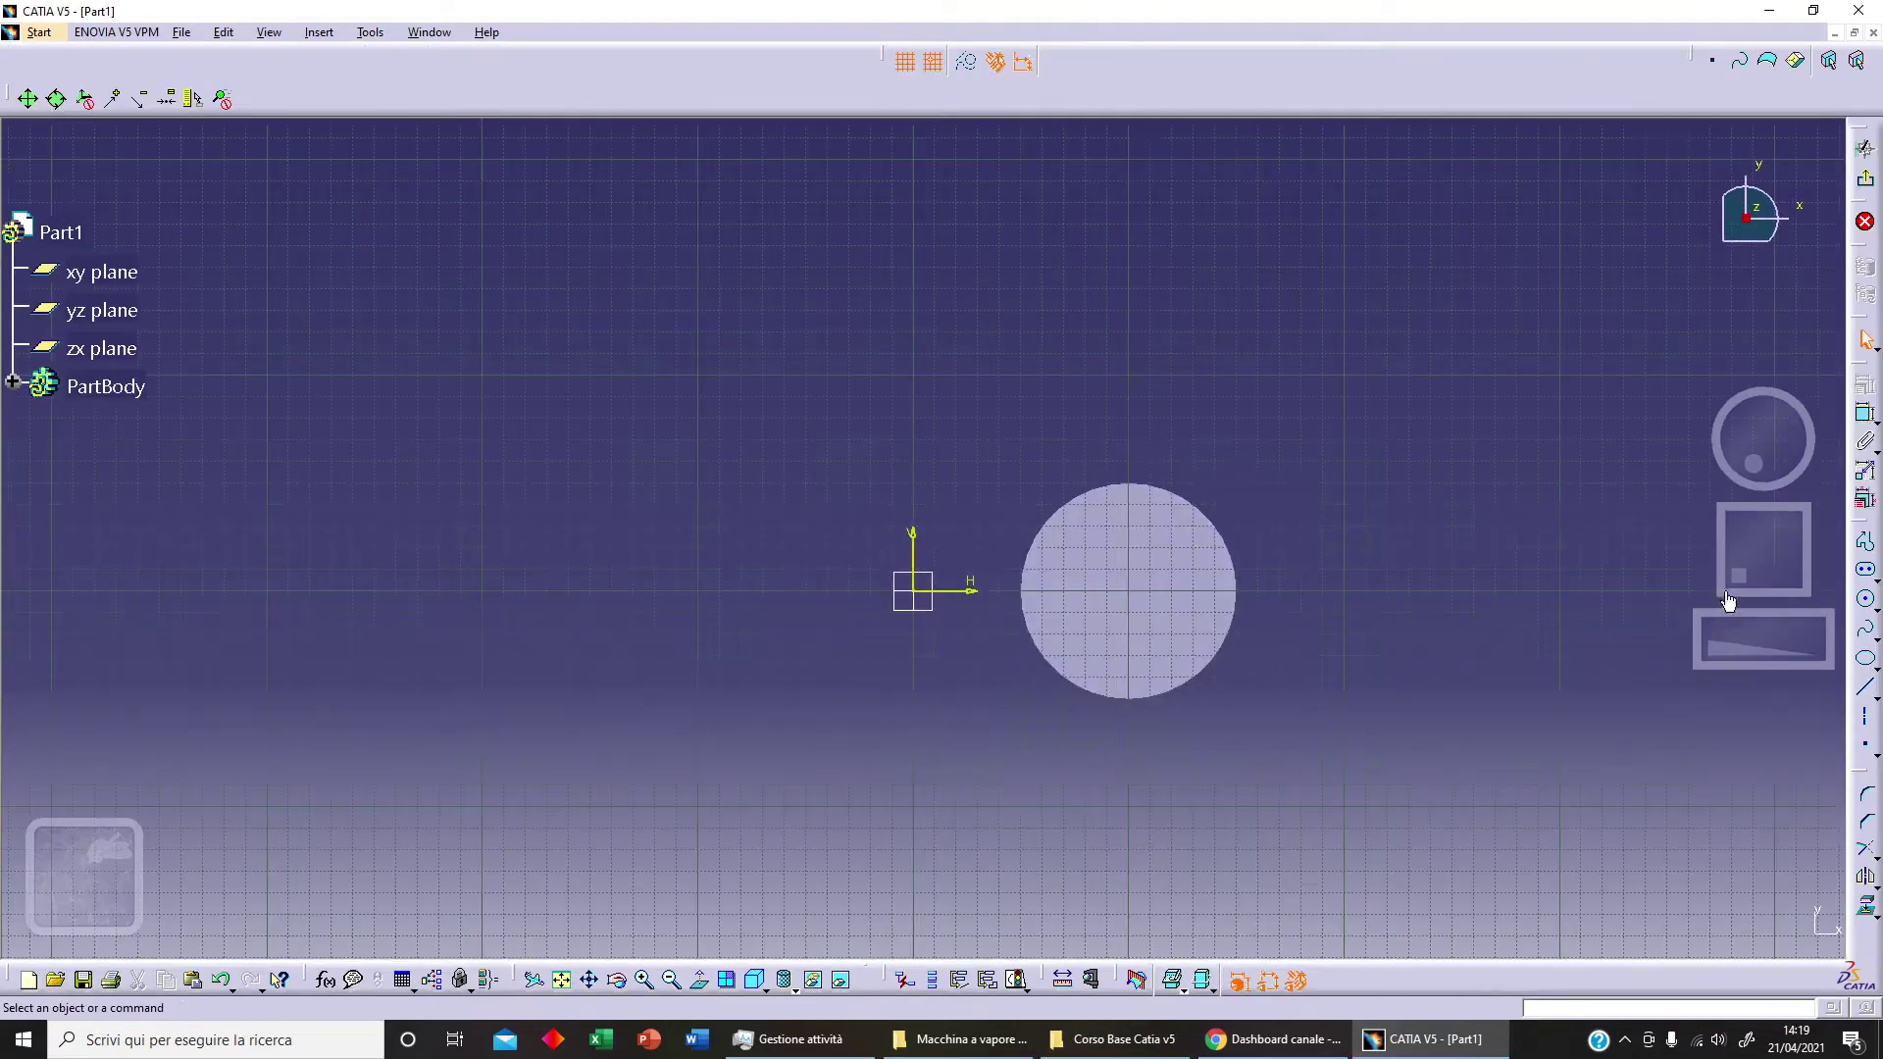
{"action": "left_click", "coordinate": [1866, 571]}
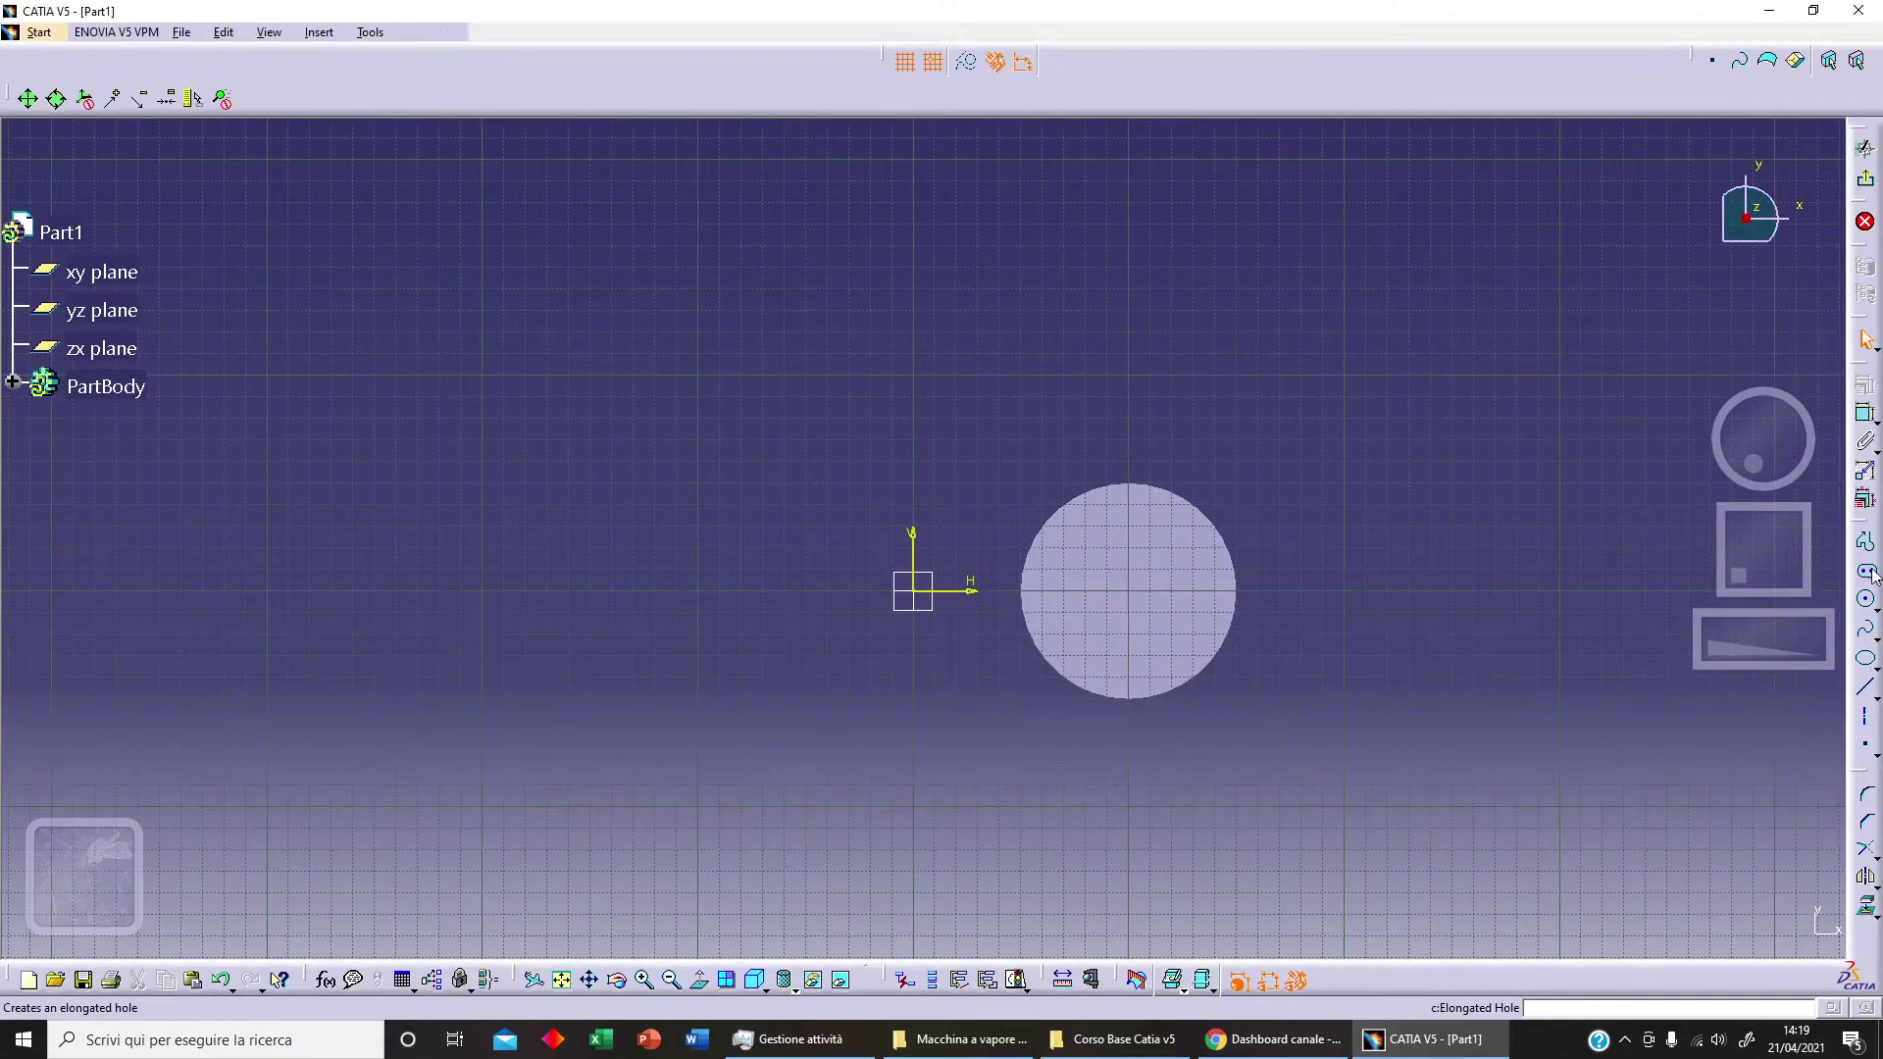
{"action": "left_click", "coordinate": [667, 586]}
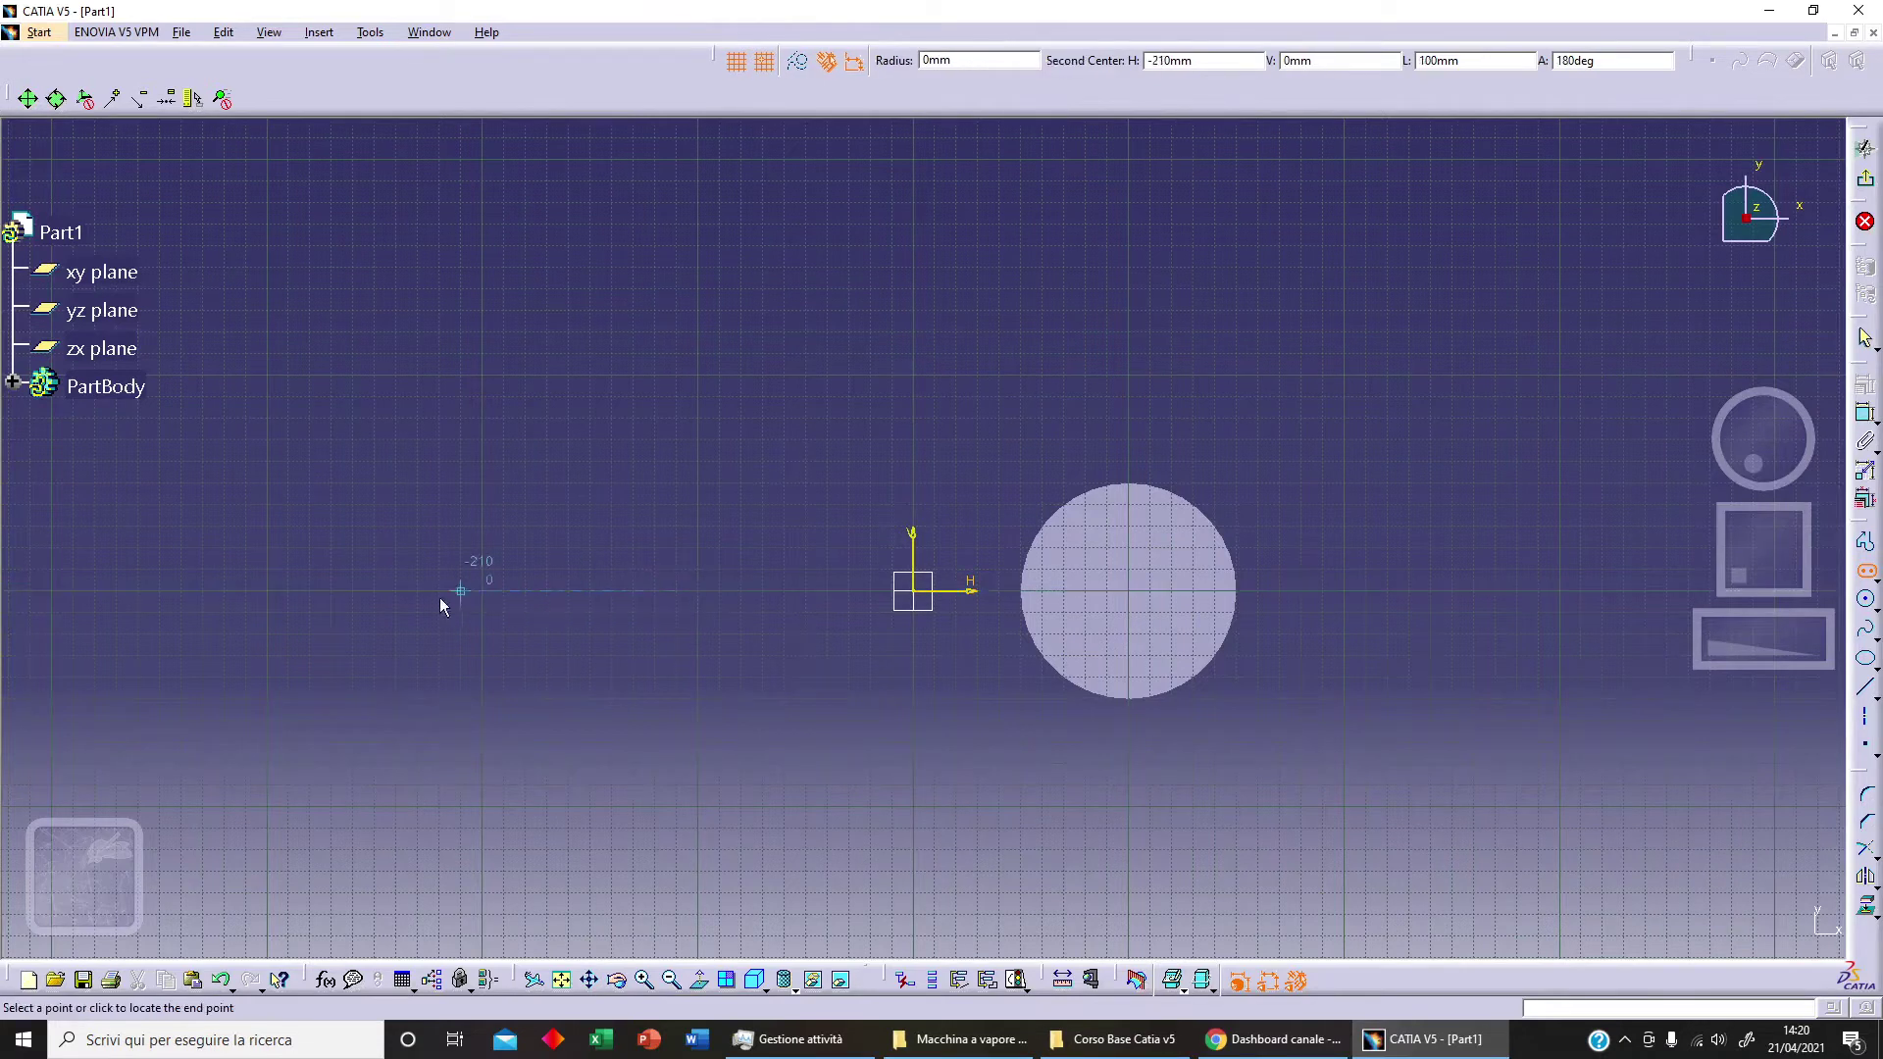
{"action": "left_click", "coordinate": [356, 589]}
{"action": "left_click", "coordinate": [373, 508]}
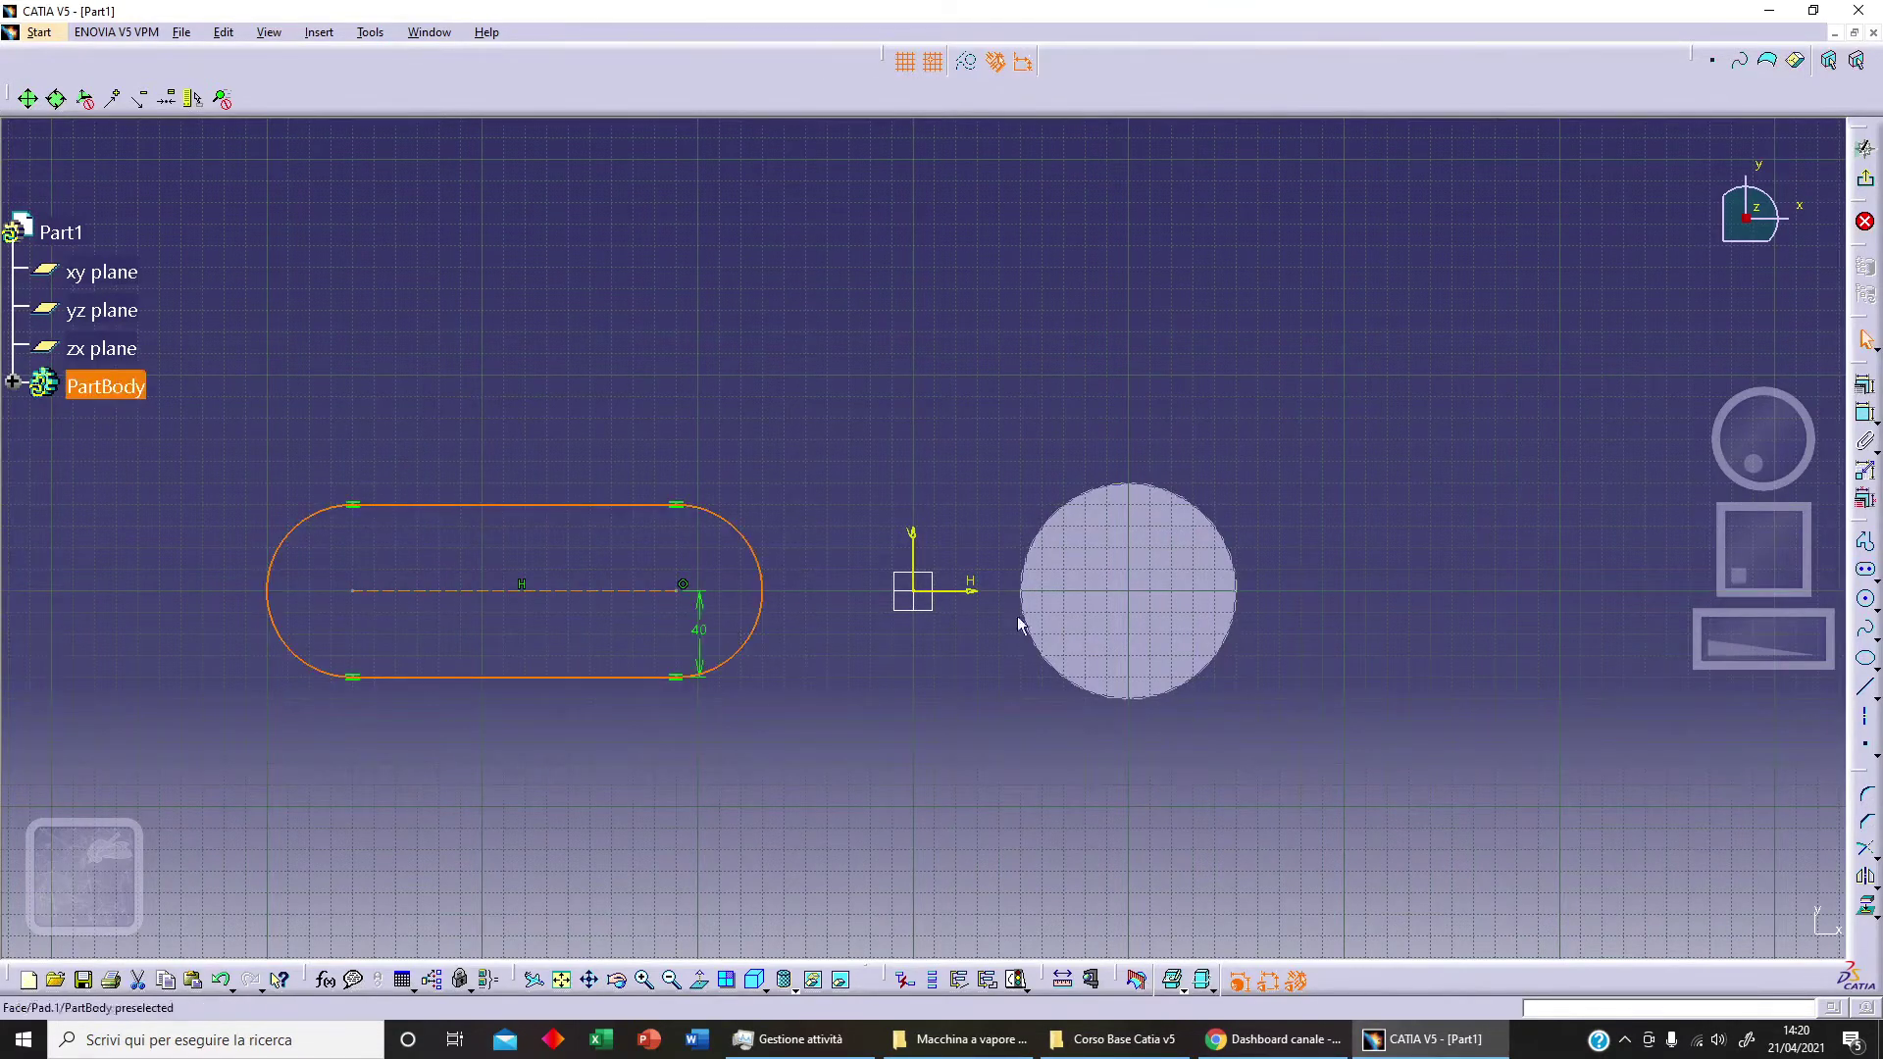
{"action": "double_click", "coordinate": [713, 639]}
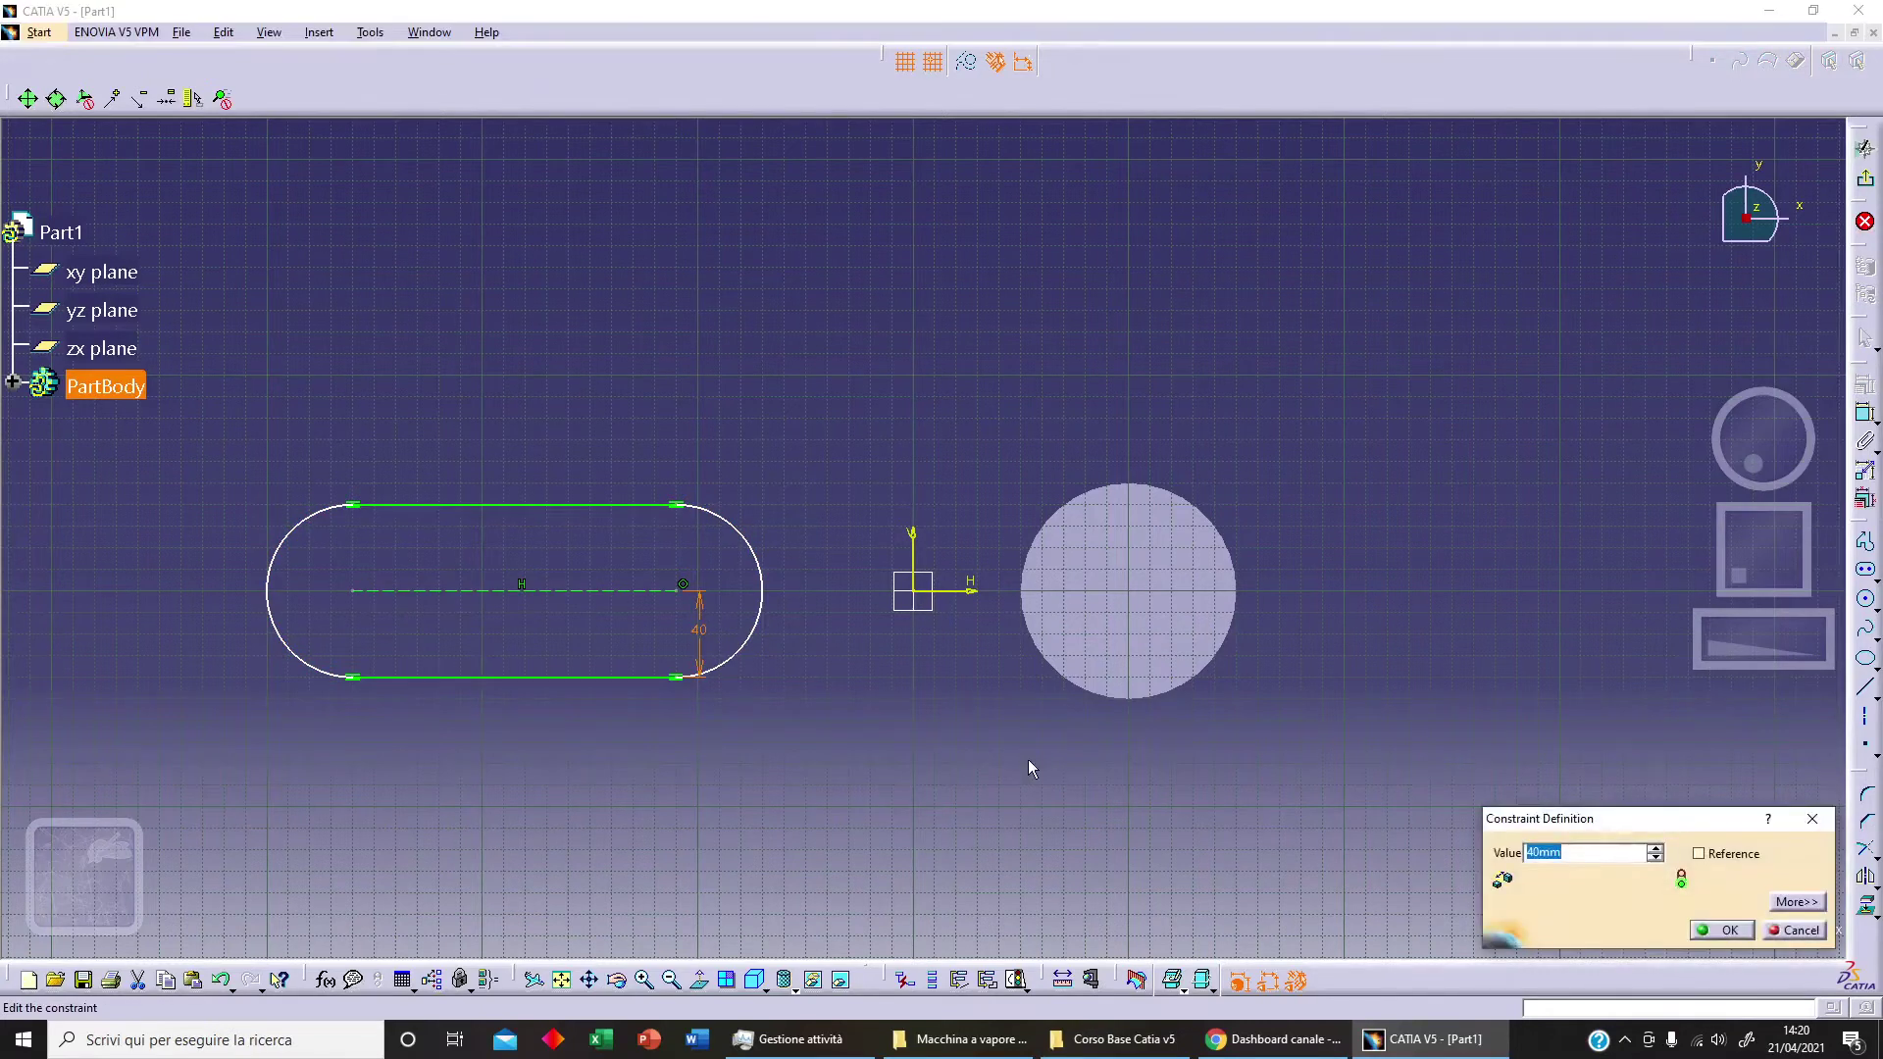
{"action": "type", "text": "50"}
{"action": "key", "text": "Return"}
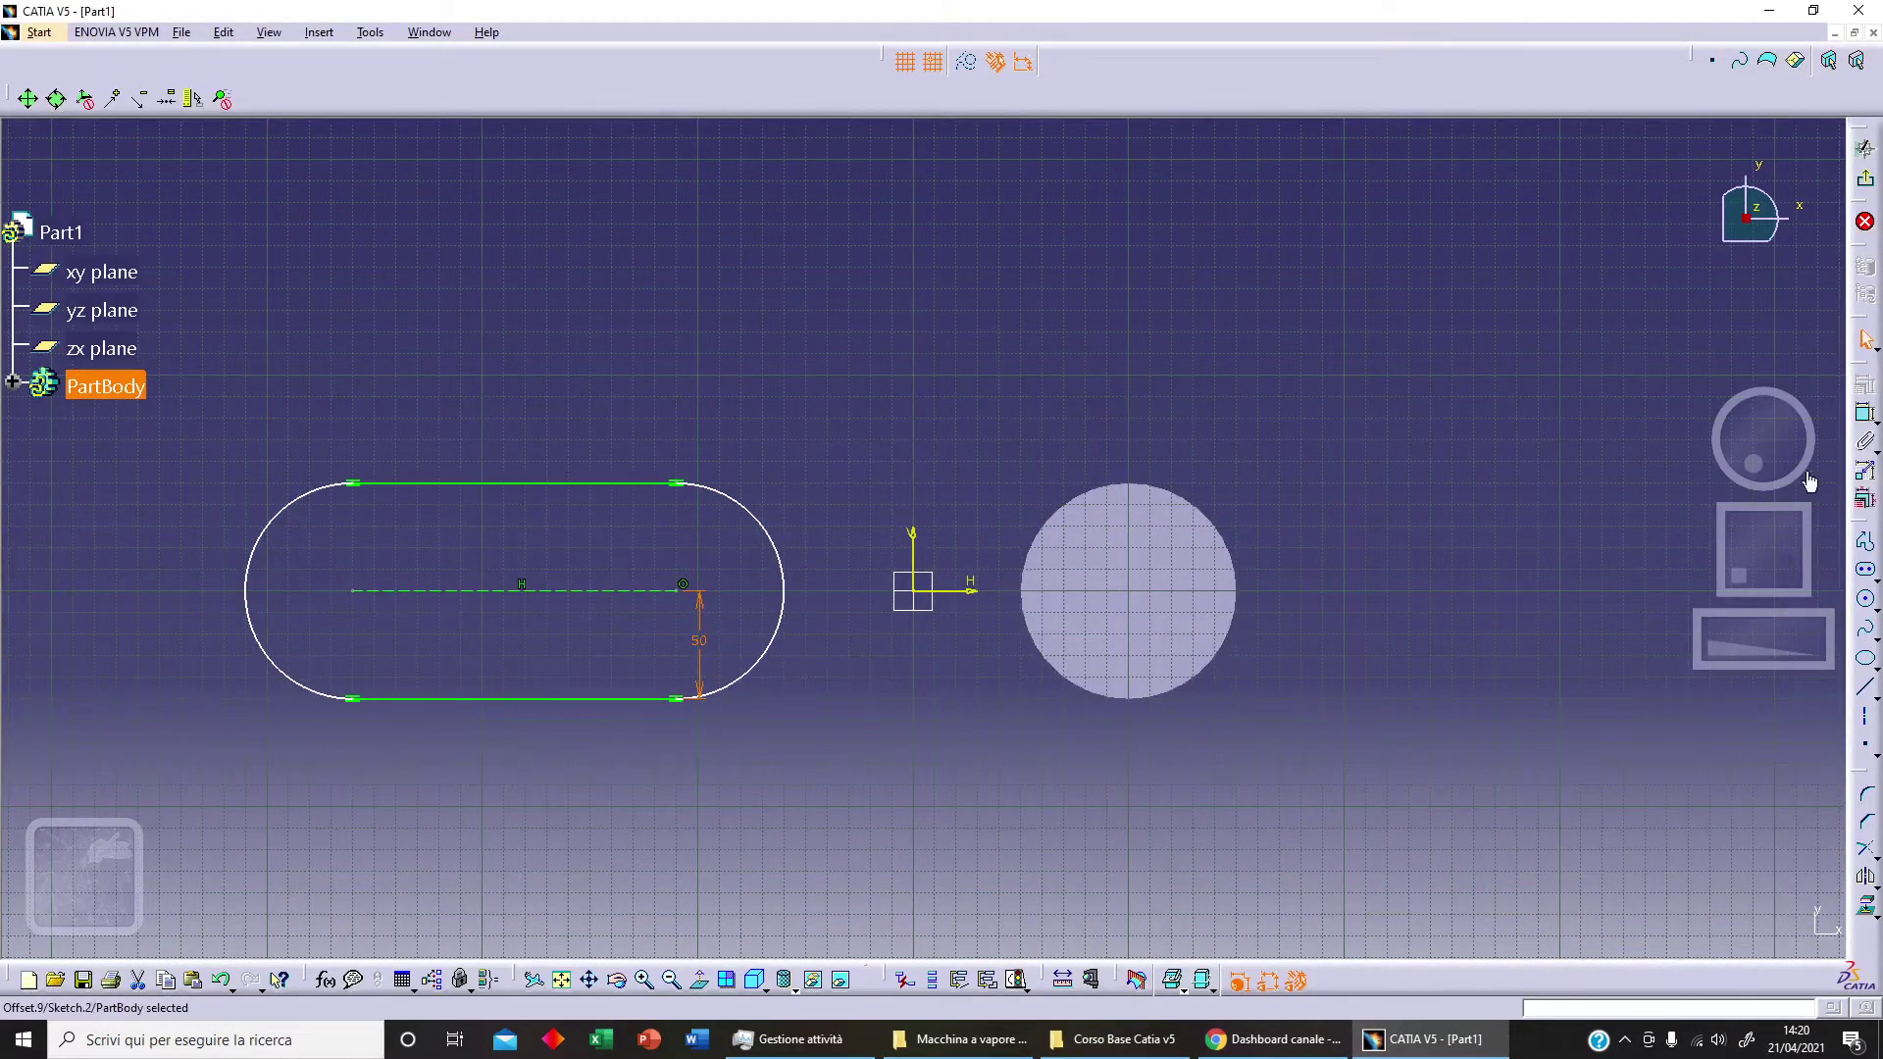
Make the slot's centre line coincident with the H axis
{"action": "left_click", "coordinate": [640, 592]}
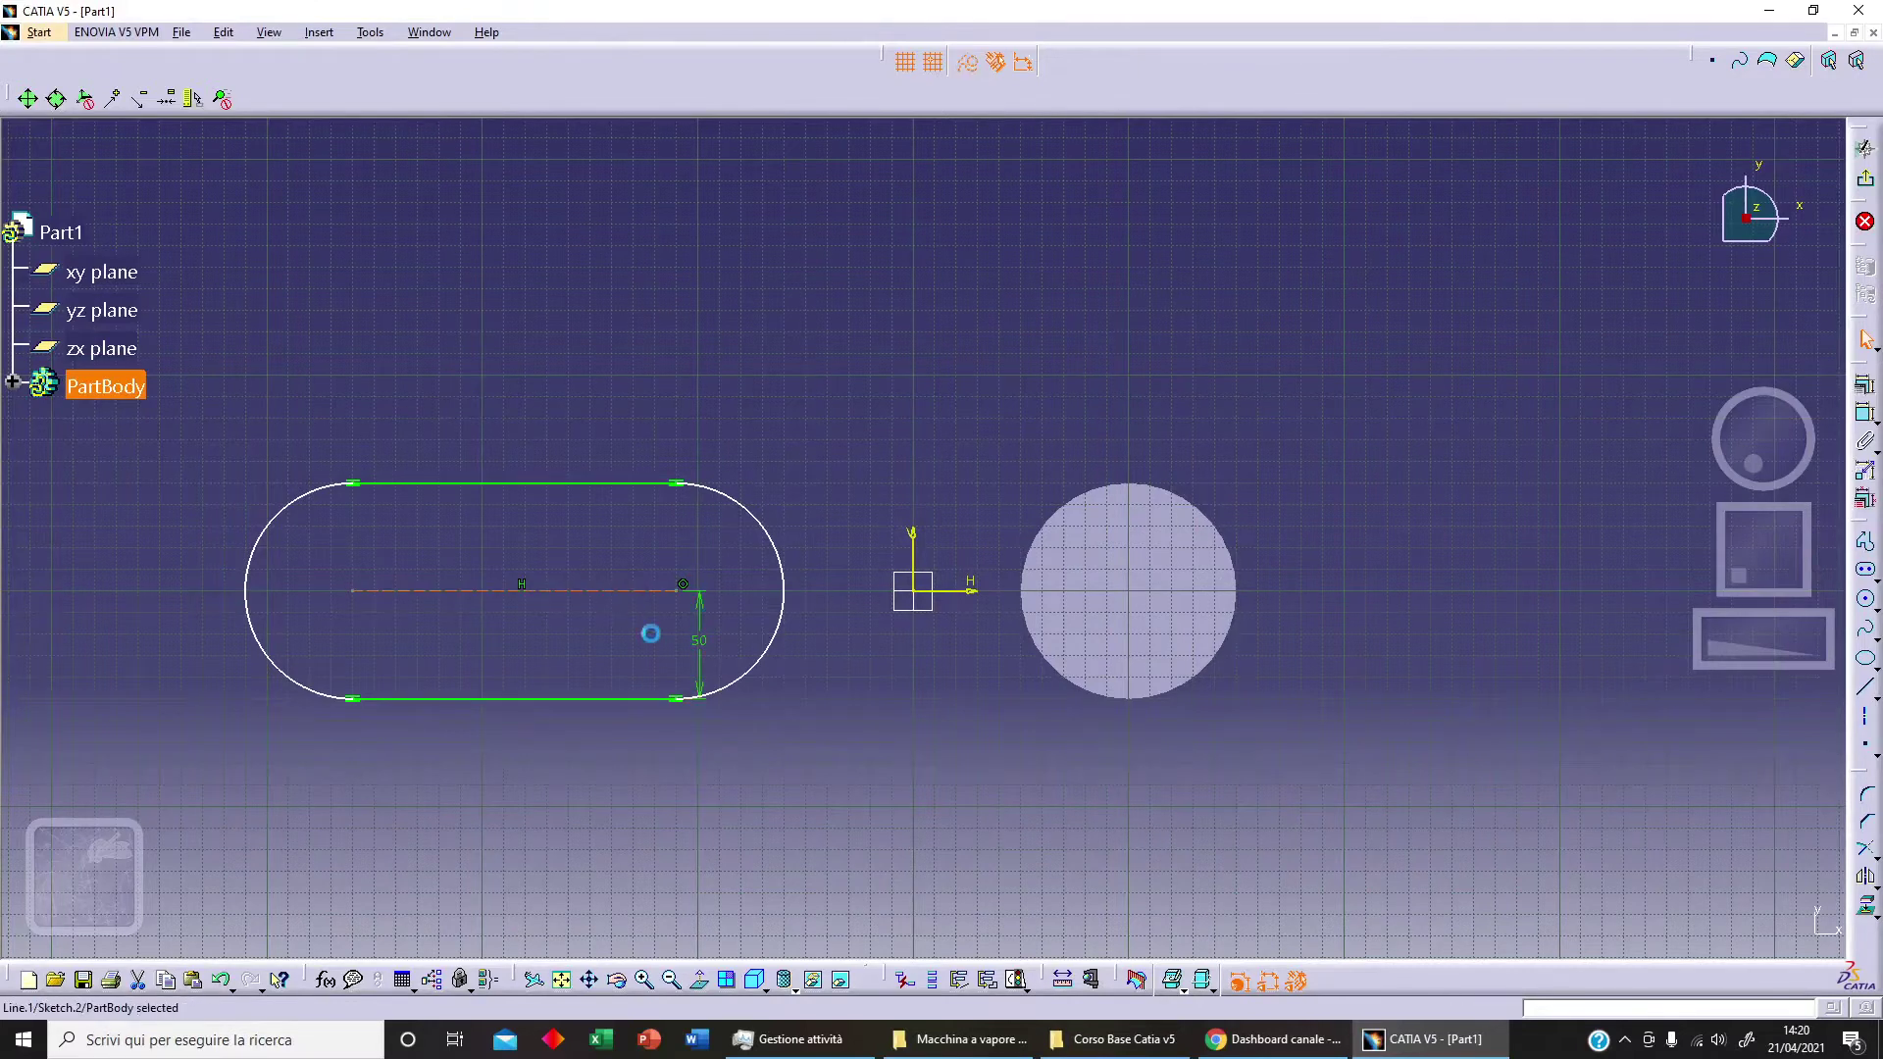
{"action": "left_click", "coordinate": [978, 591], "text": "ctrl"}
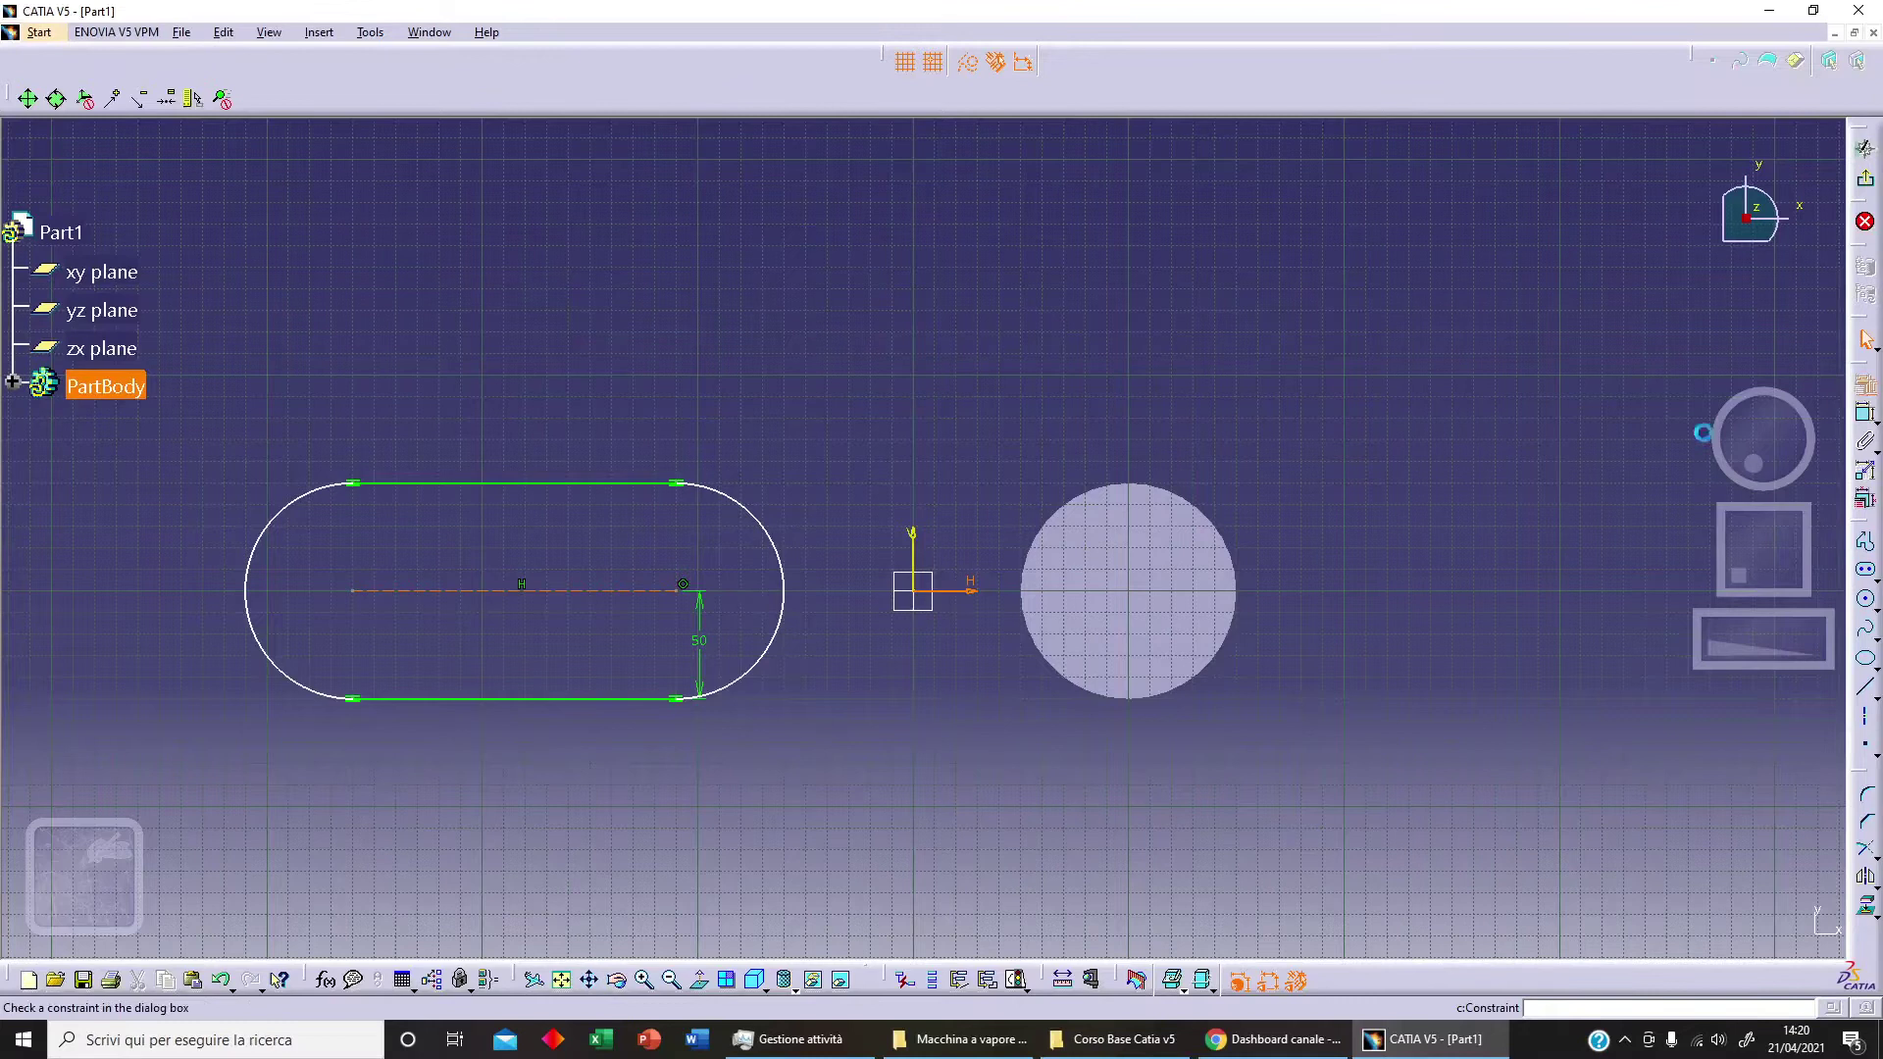
{"action": "left_click", "coordinate": [1864, 385]}
{"action": "left_click", "coordinate": [1786, 743]}
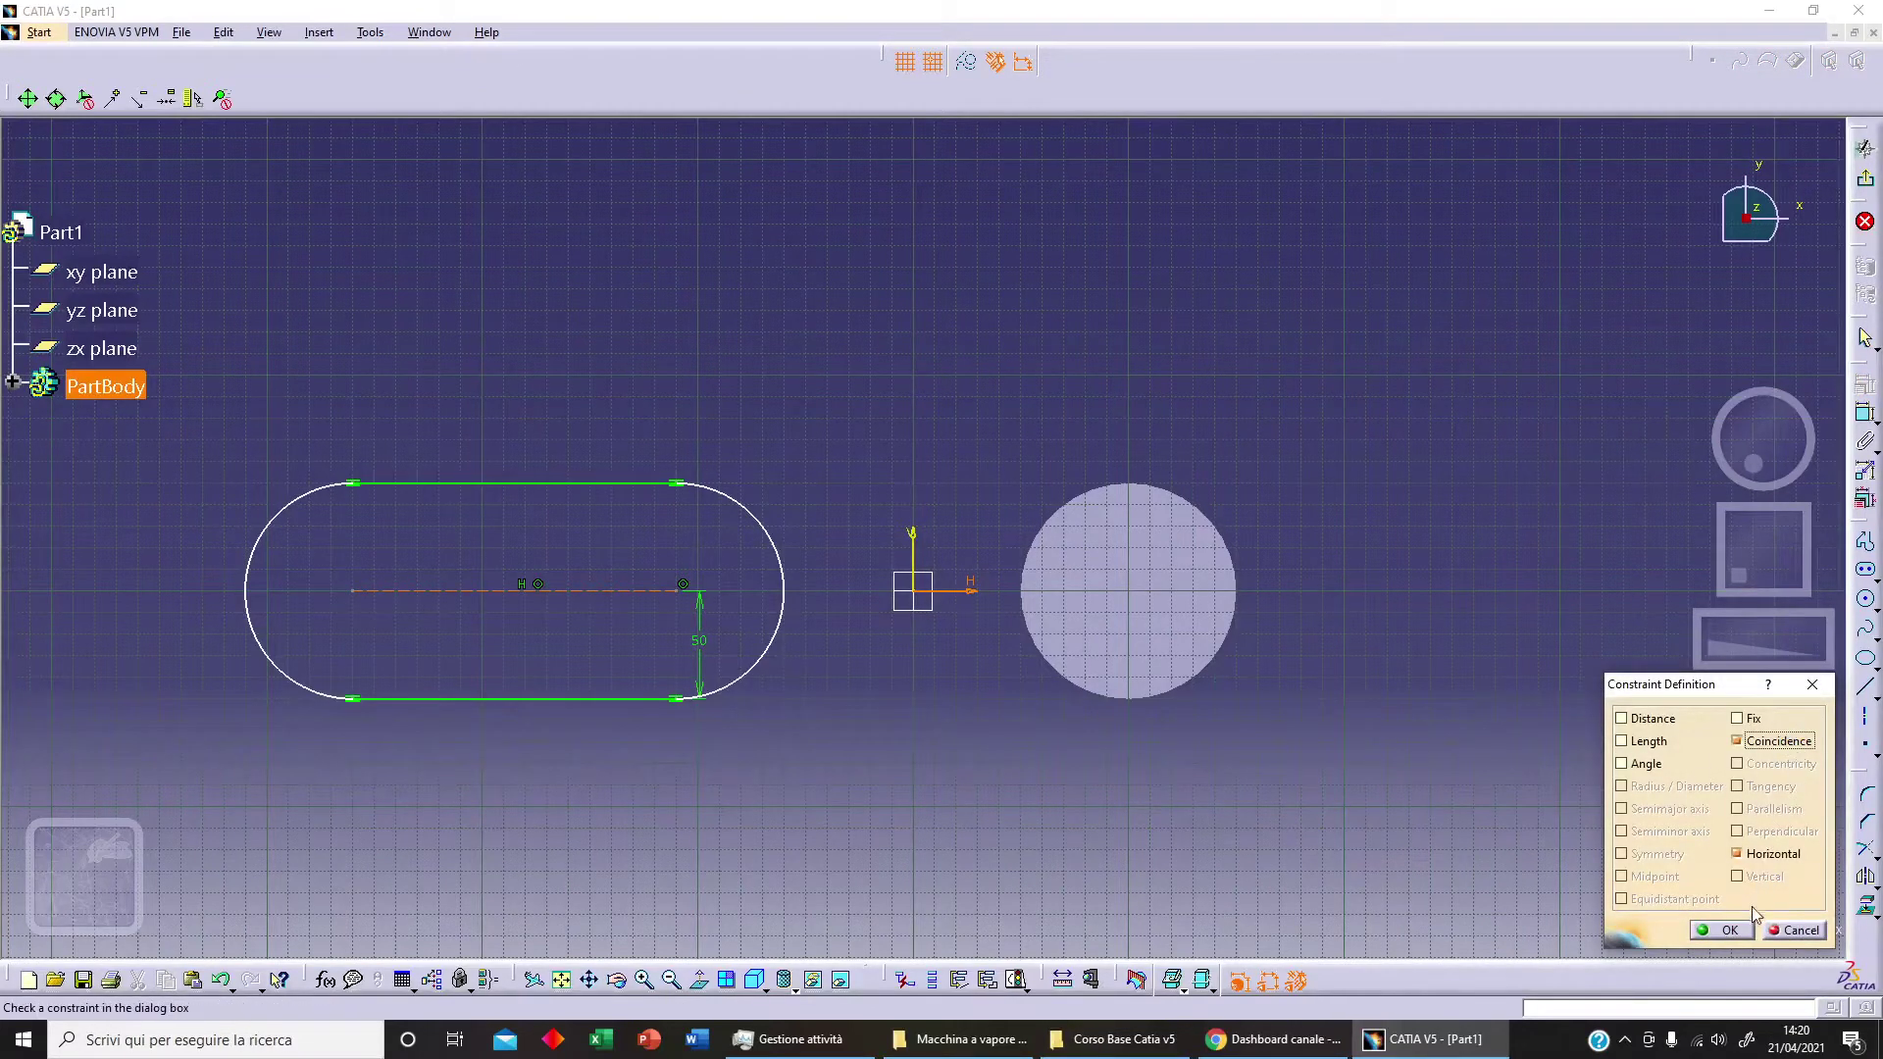
{"action": "left_click", "coordinate": [1728, 930]}
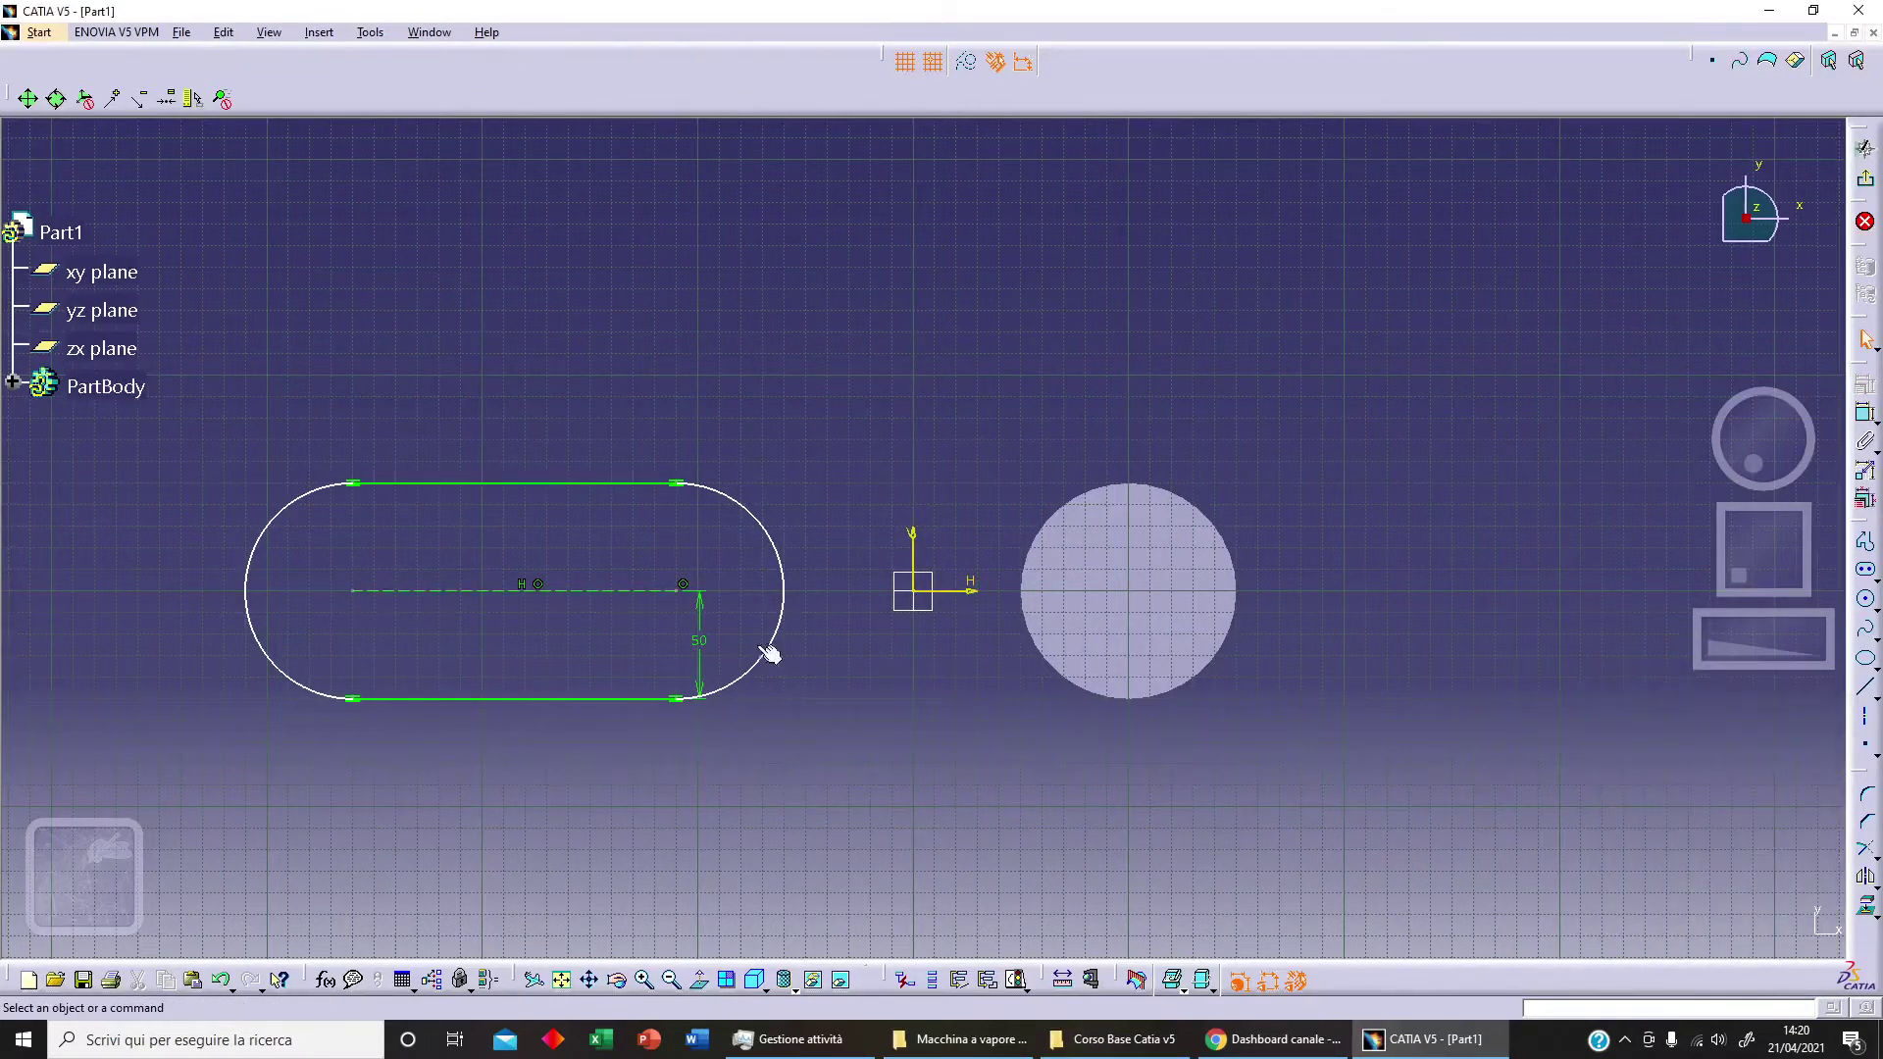
Dimension the slot's arc centre 200 from the V axis and its centre line length to 100
{"action": "left_click", "coordinate": [692, 598]}
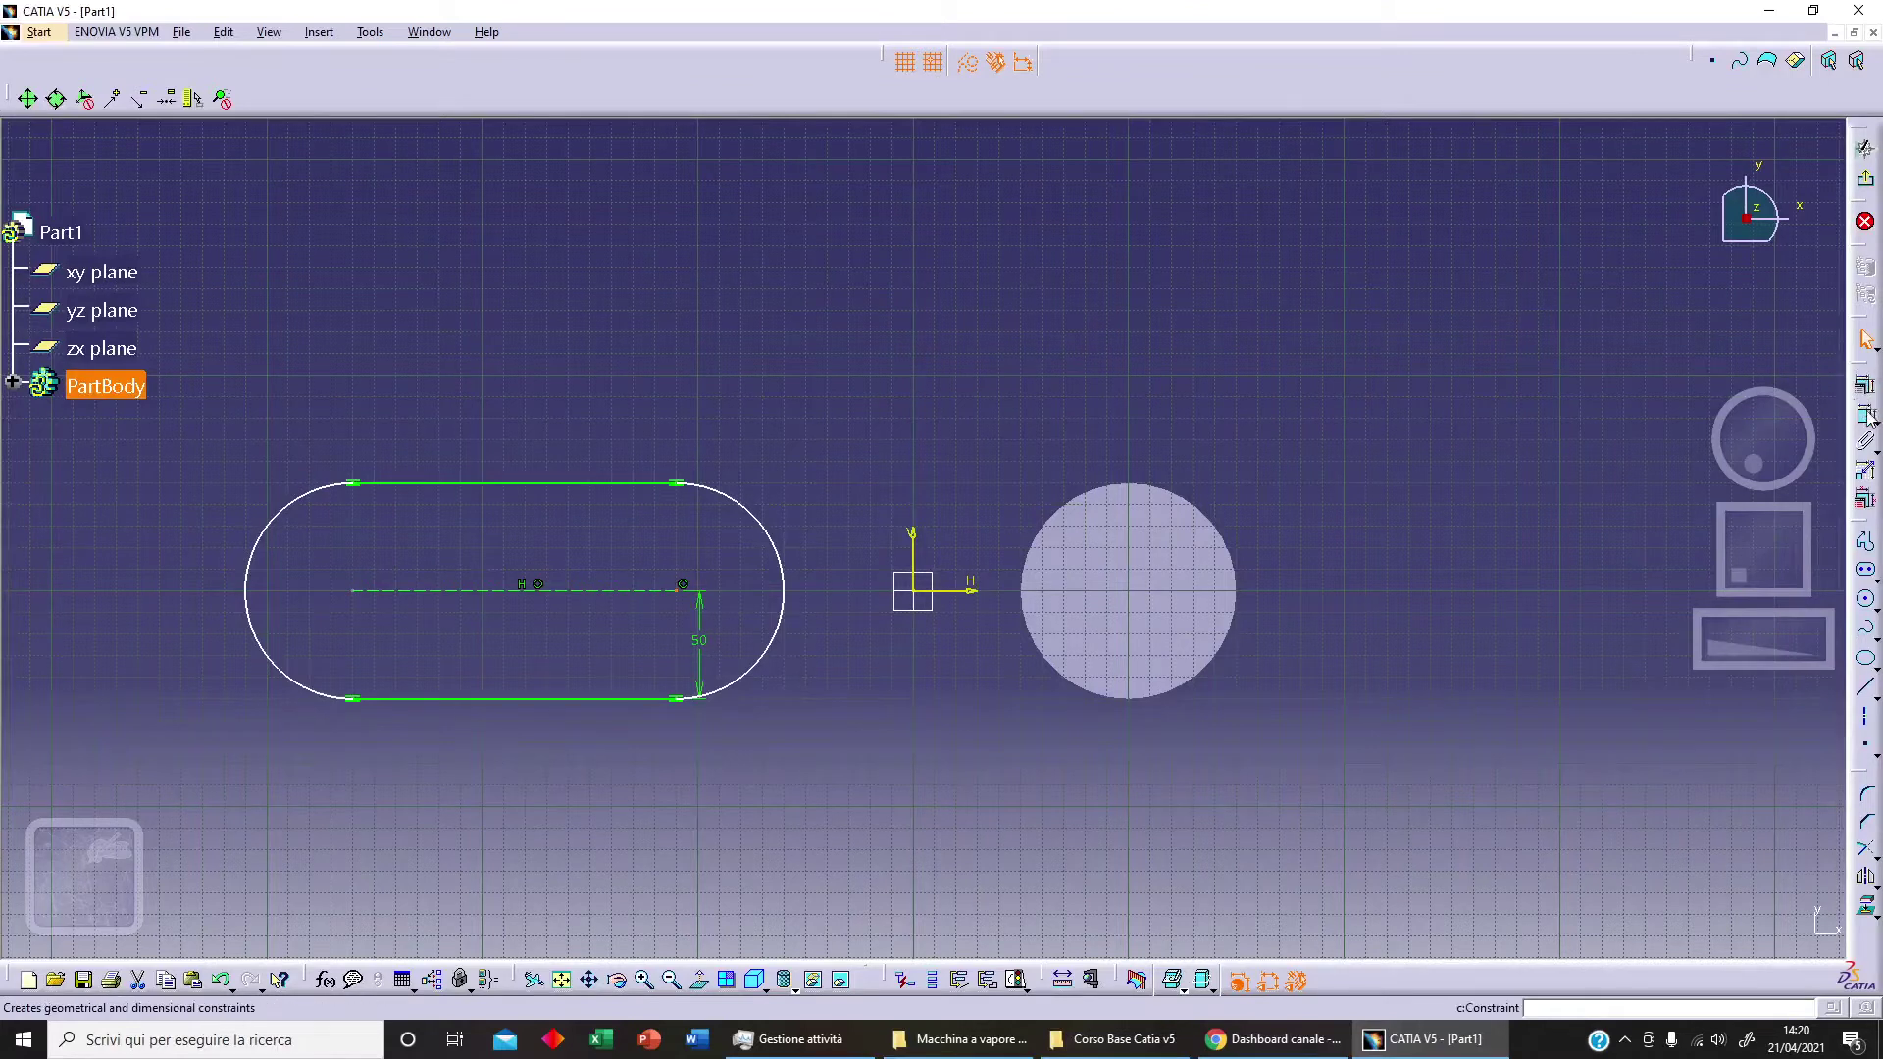
{"action": "left_click", "coordinate": [912, 542]}
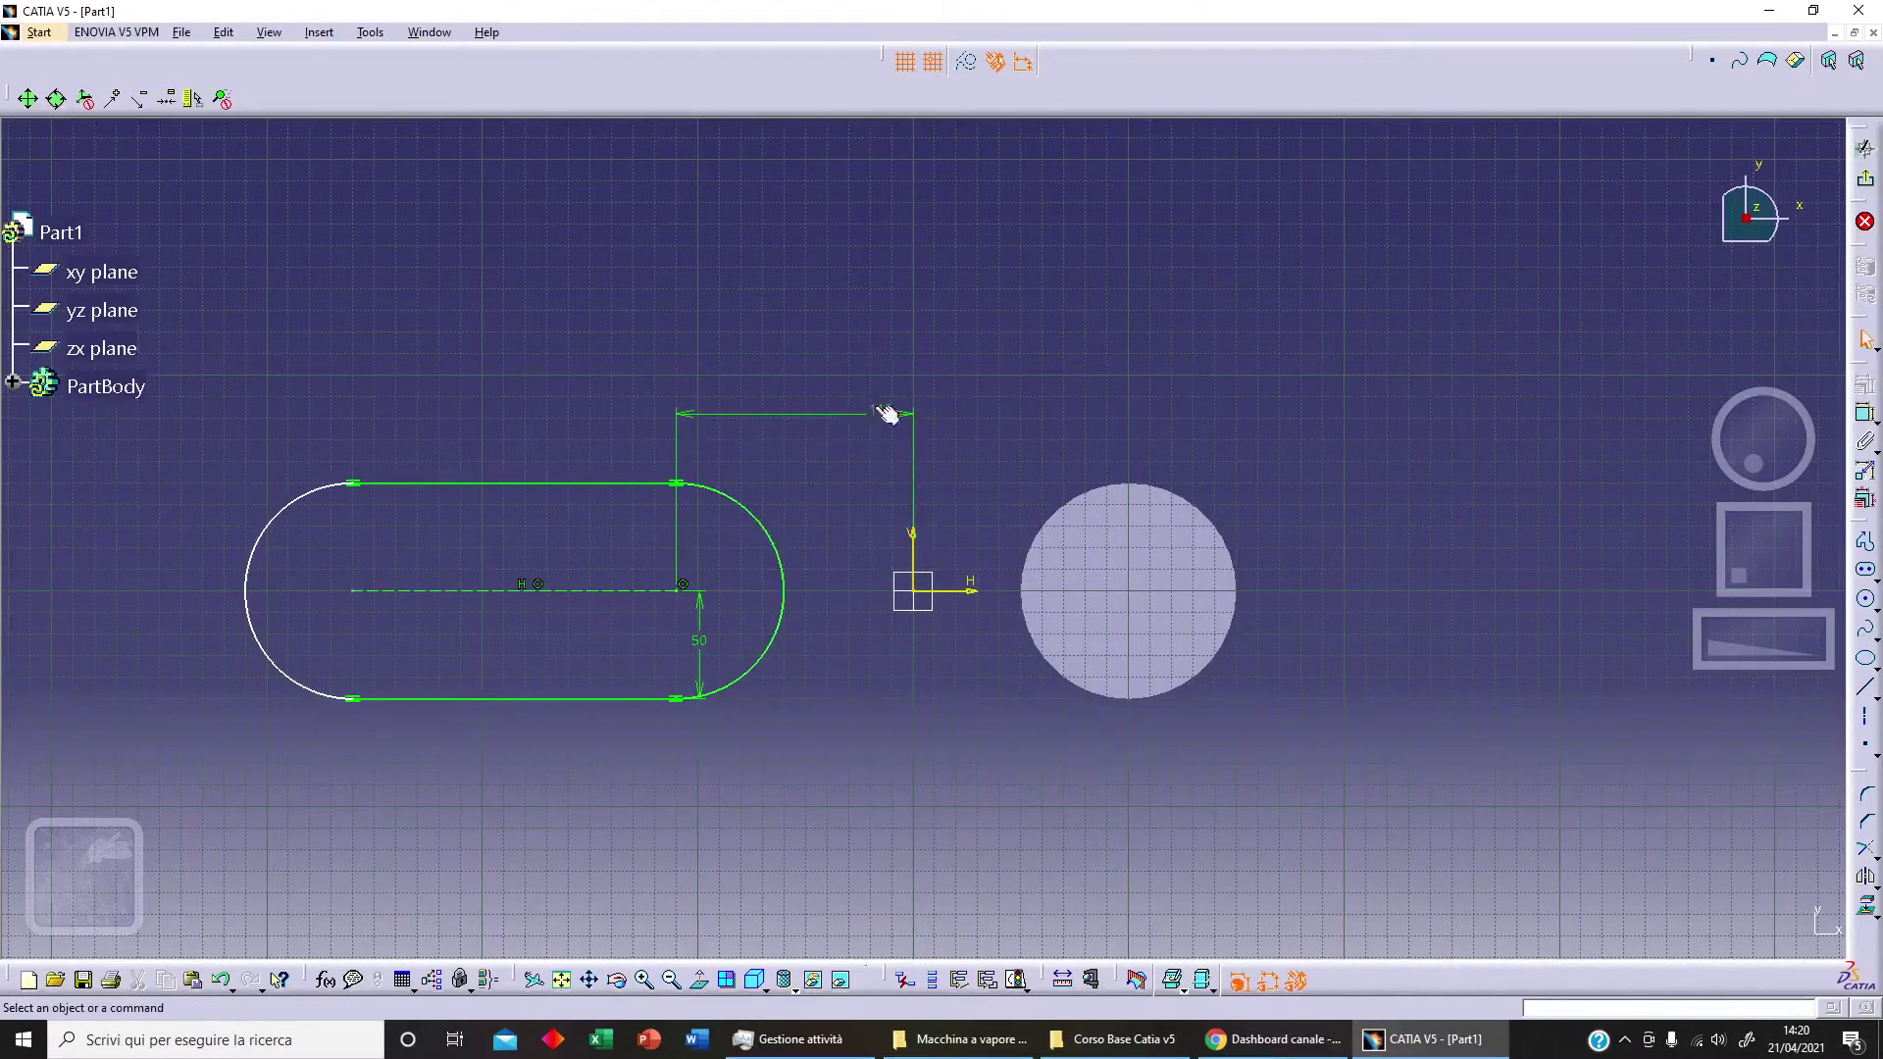
{"action": "left_click", "coordinate": [880, 406]}
{"action": "type", "text": "200"}
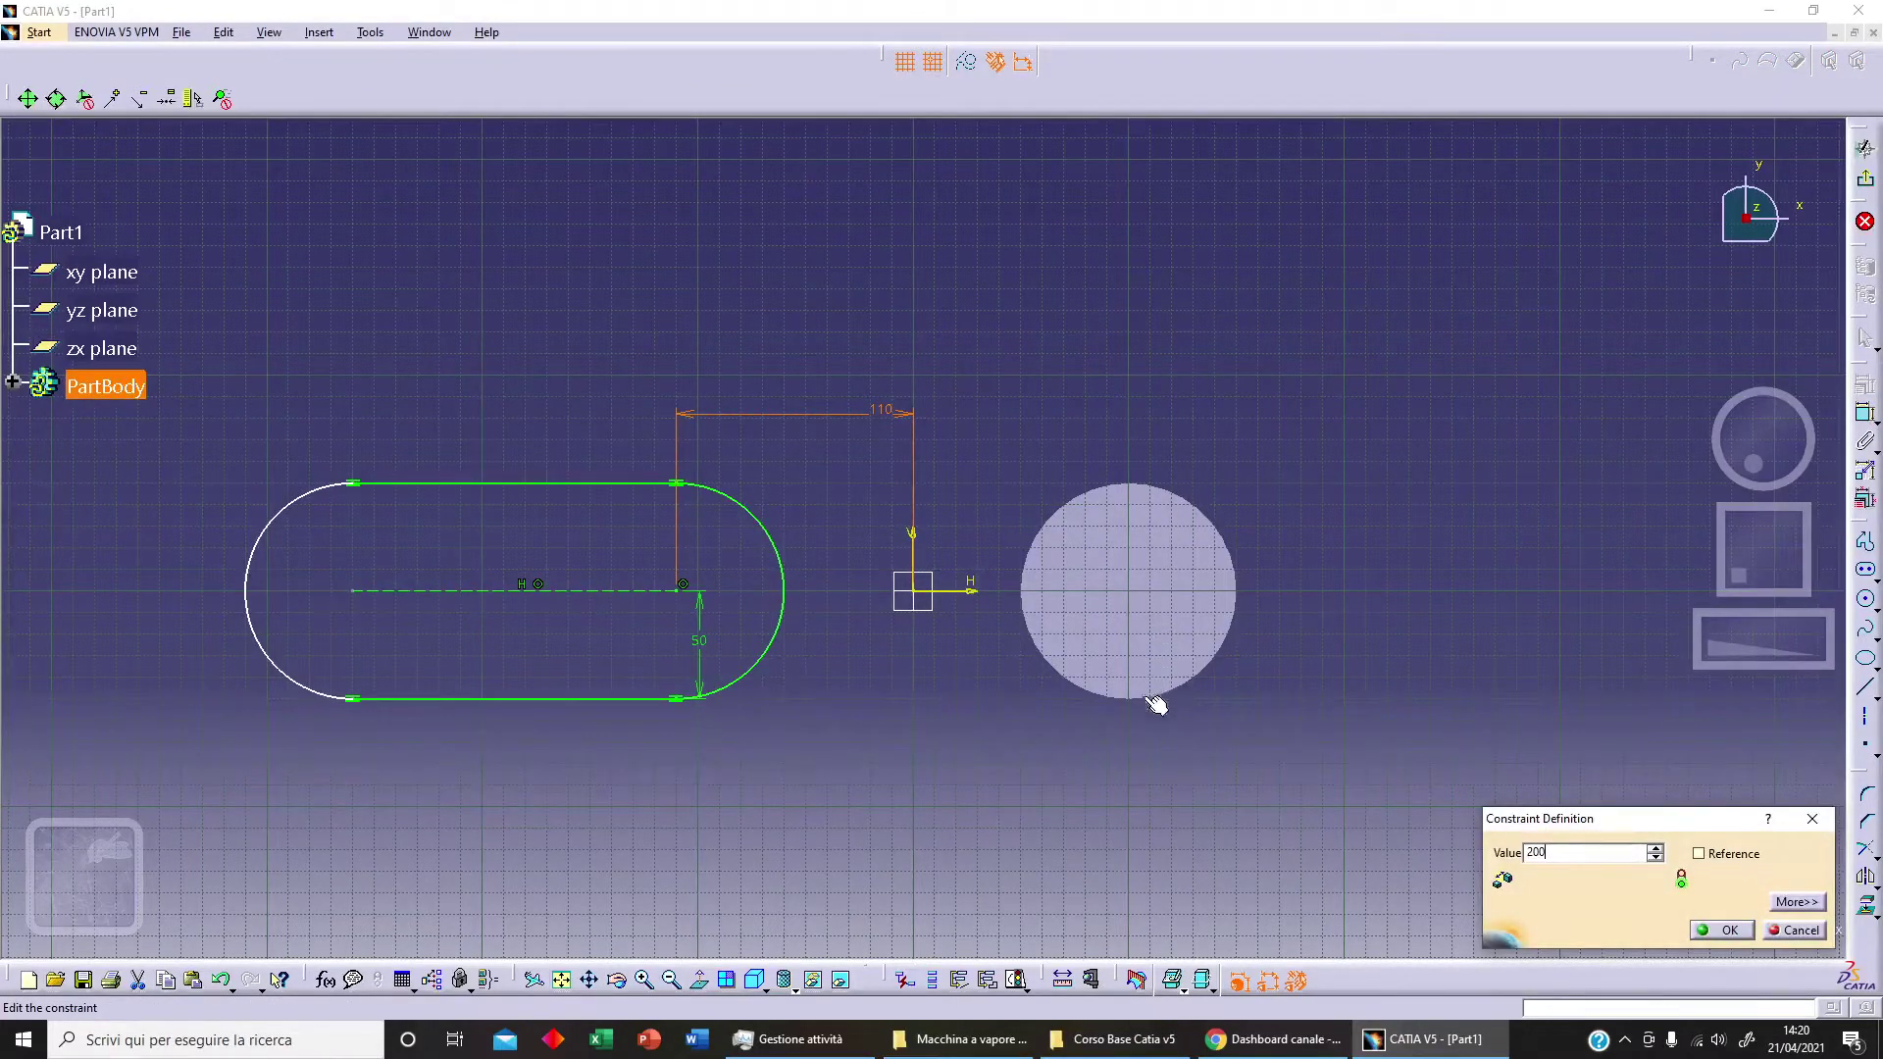
{"action": "key", "text": "Return"}
{"action": "middle_click_drag", "start_coordinate": [779, 704], "coordinate": [894, 702]}
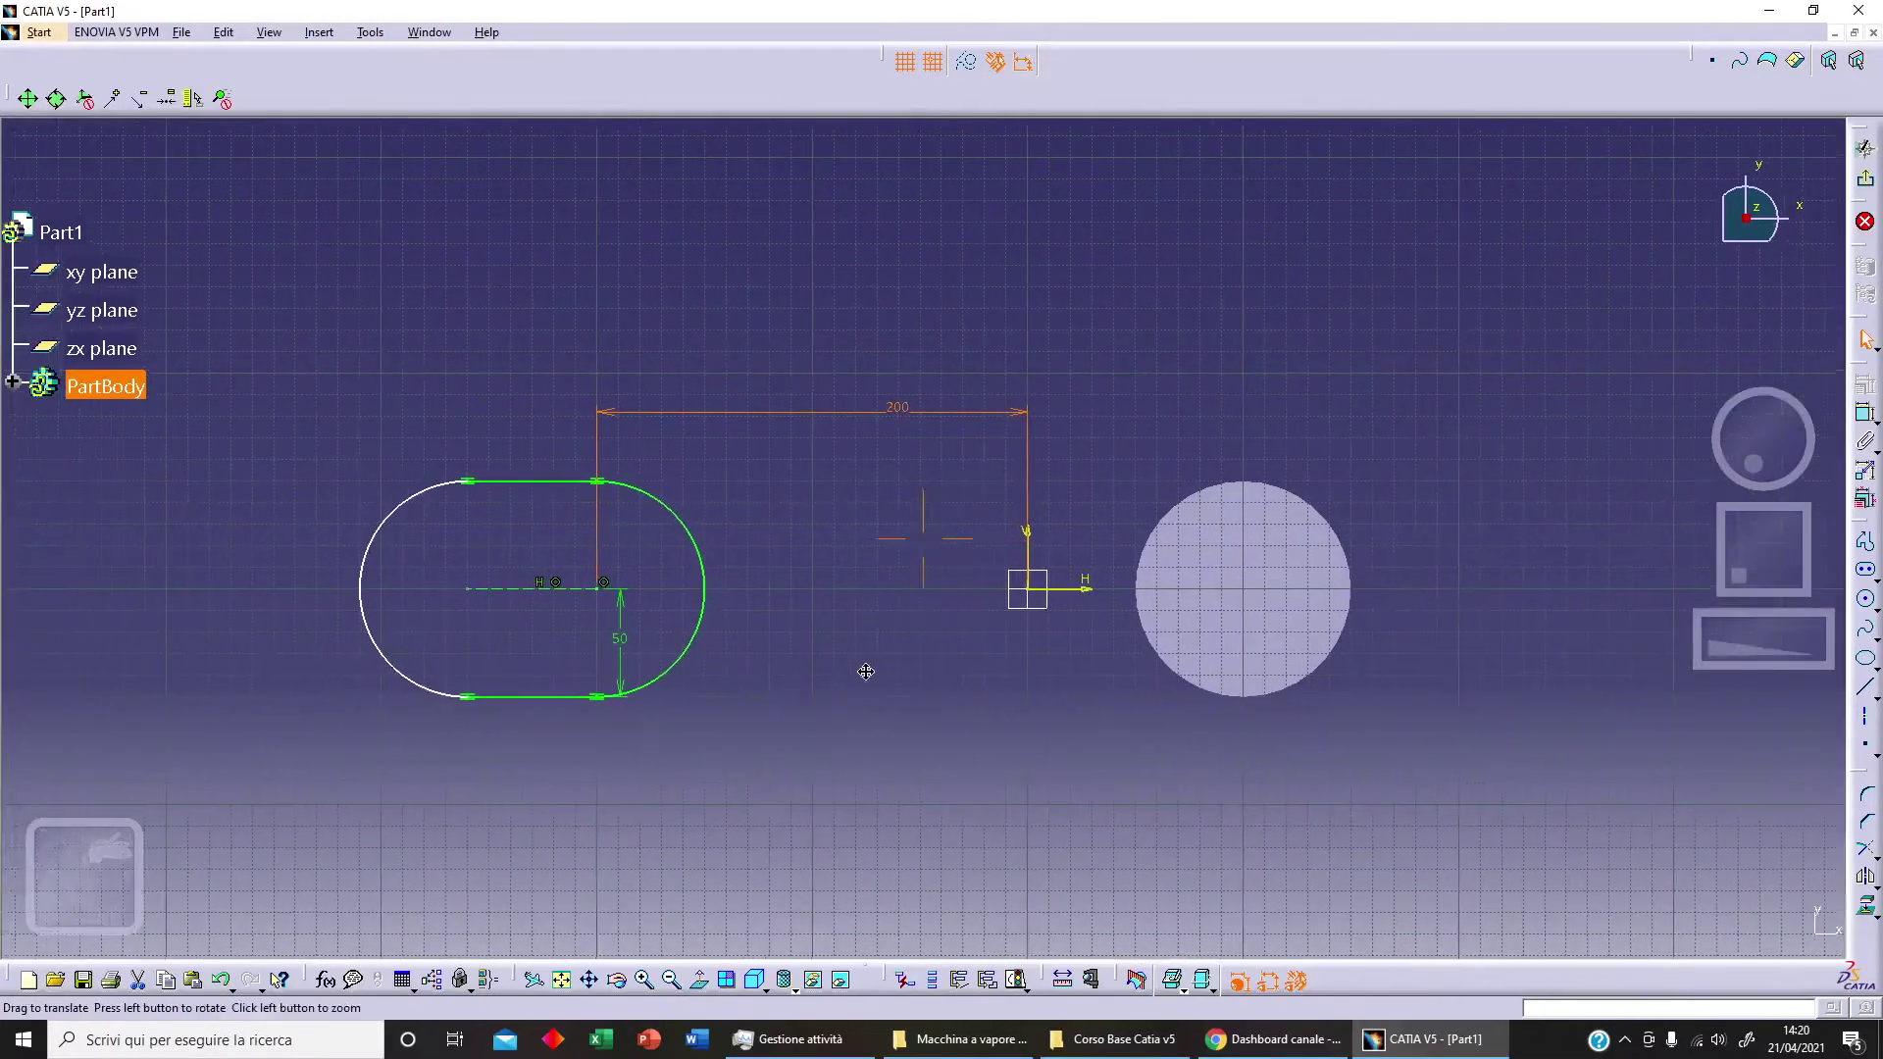
{"action": "left_click", "coordinate": [559, 590]}
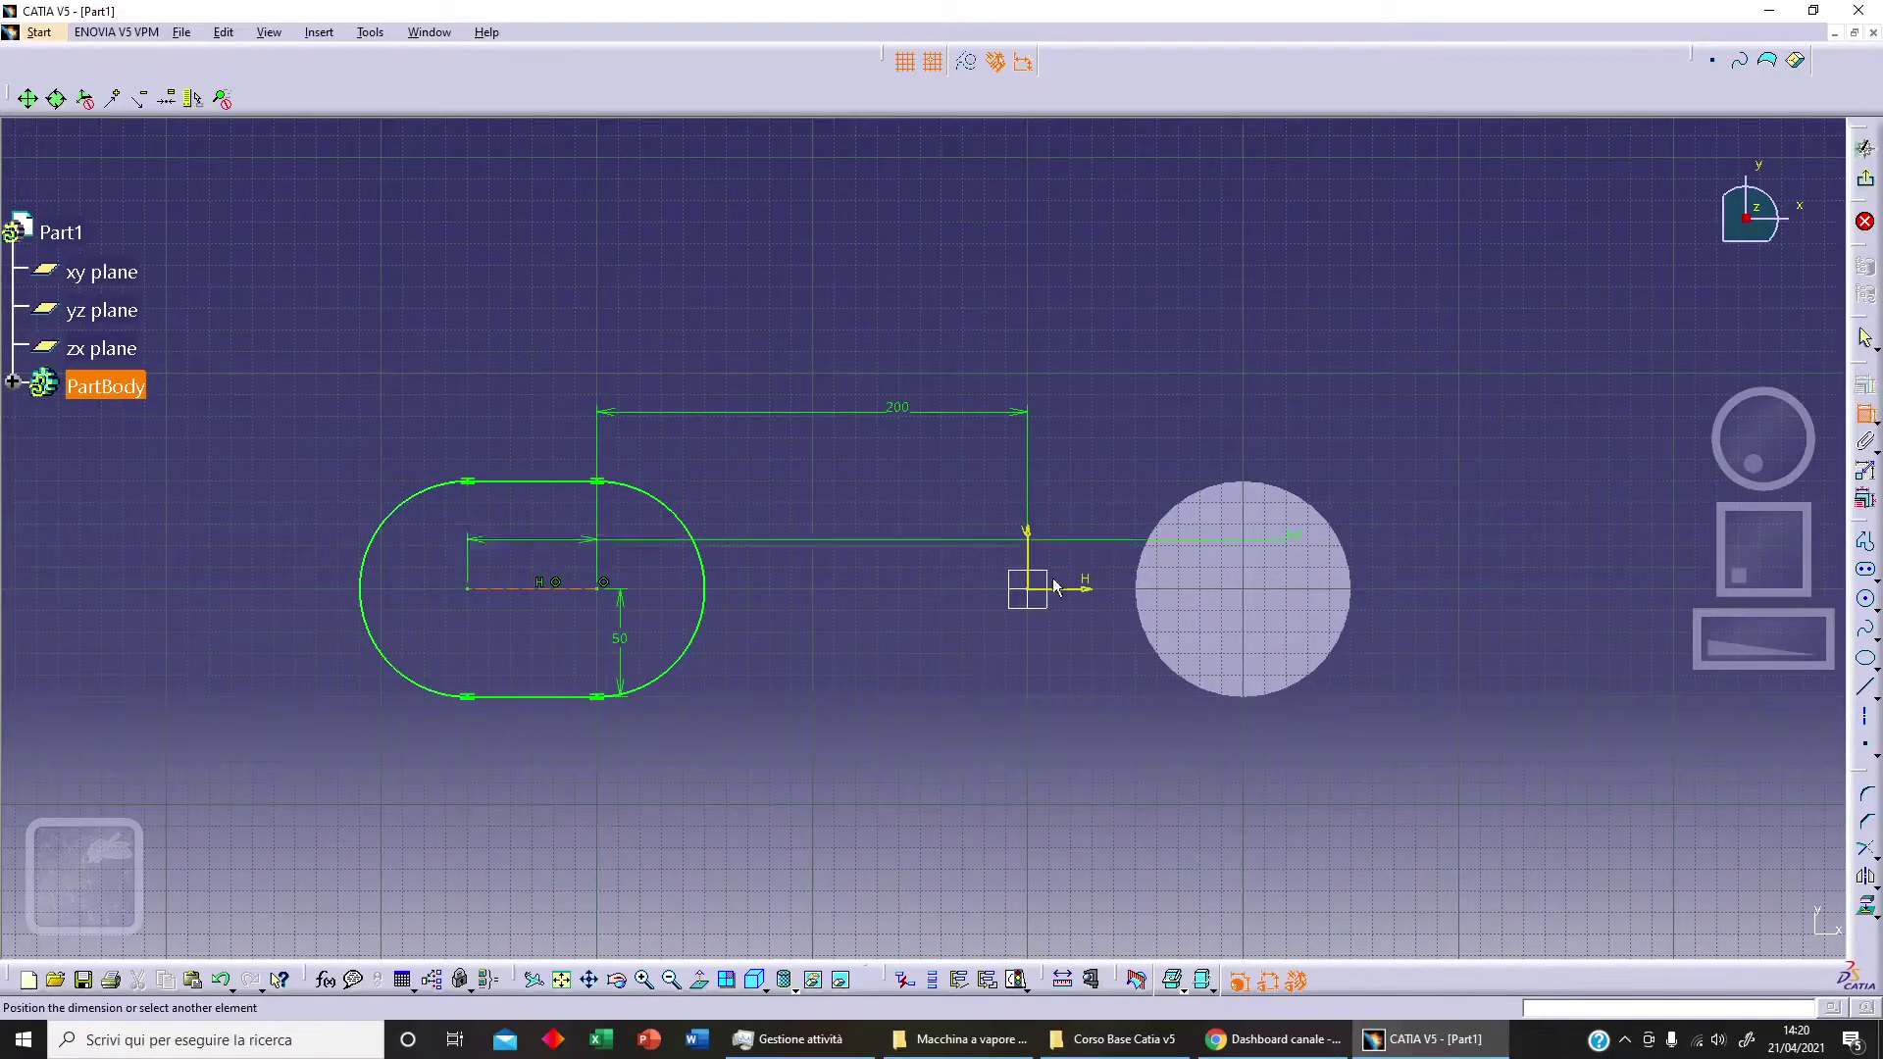
{"action": "left_click", "coordinate": [565, 746]}
{"action": "double_click", "coordinate": [564, 733]}
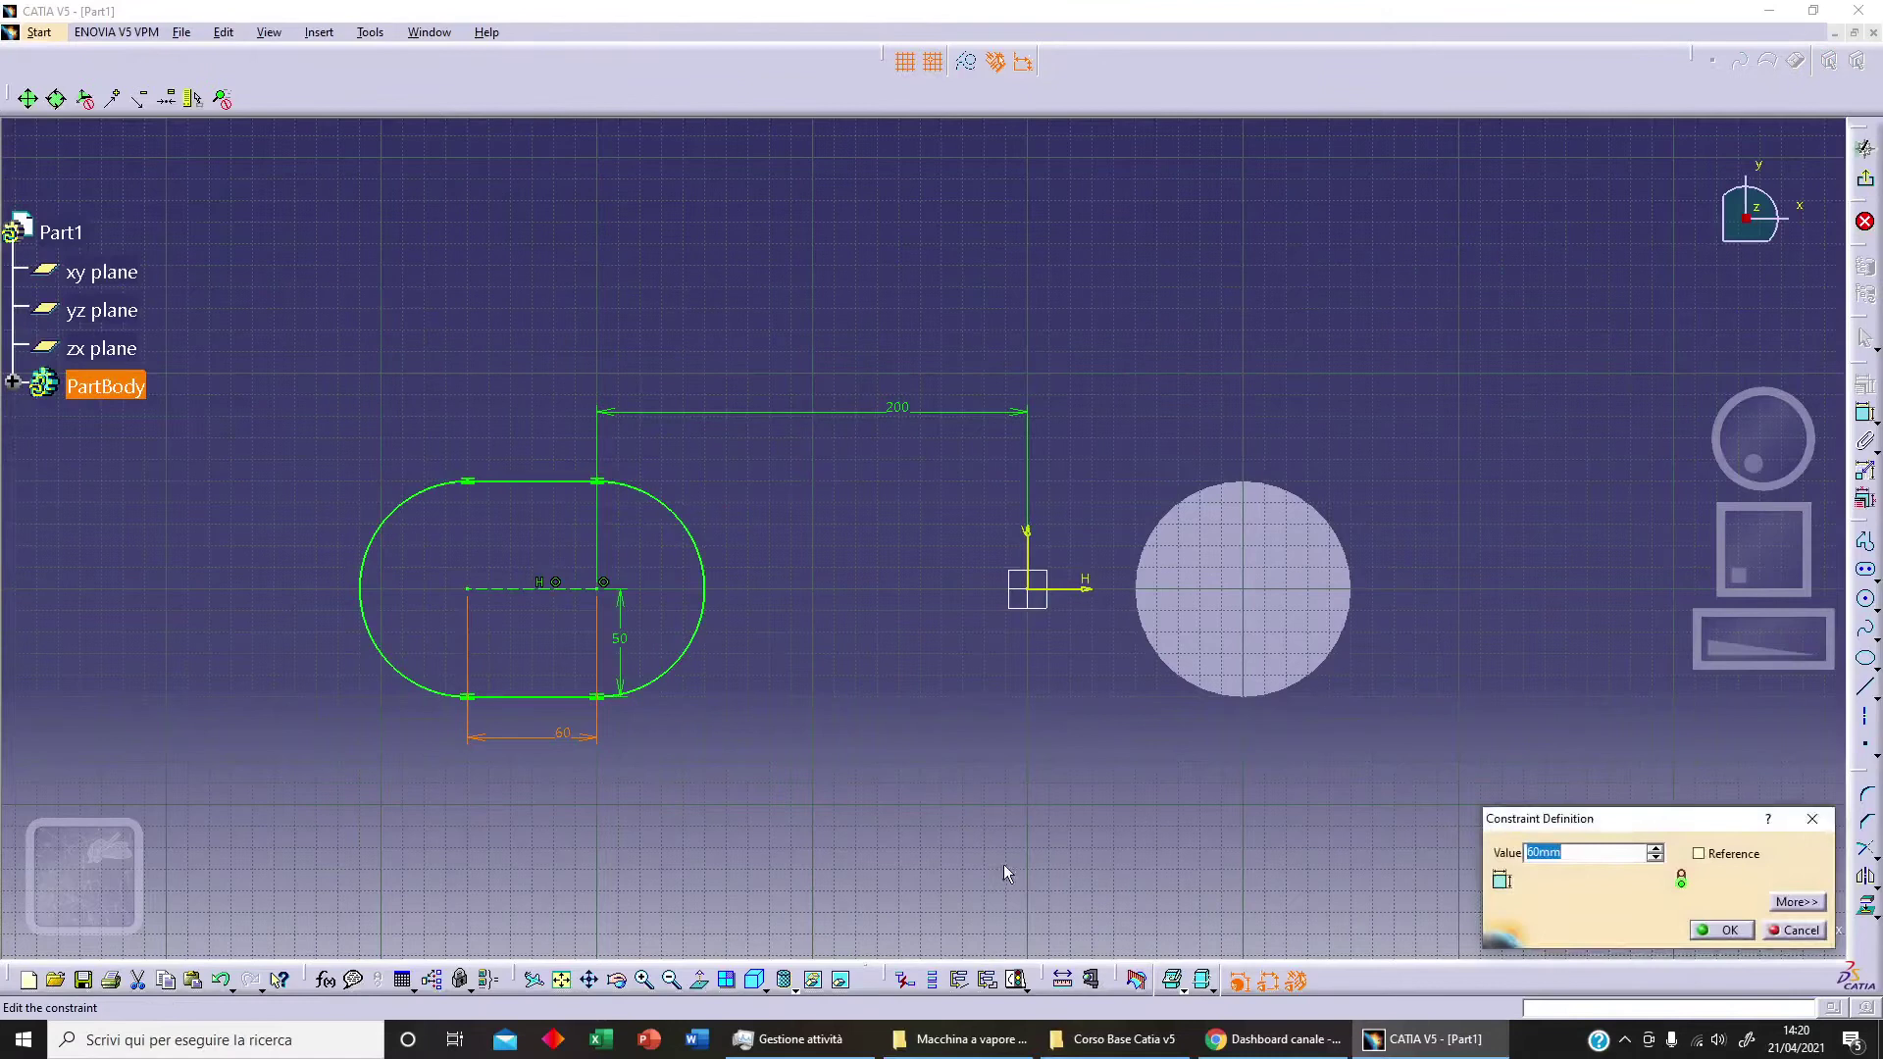
{"action": "type", "text": "10"}
{"action": "key", "text": "Return"}
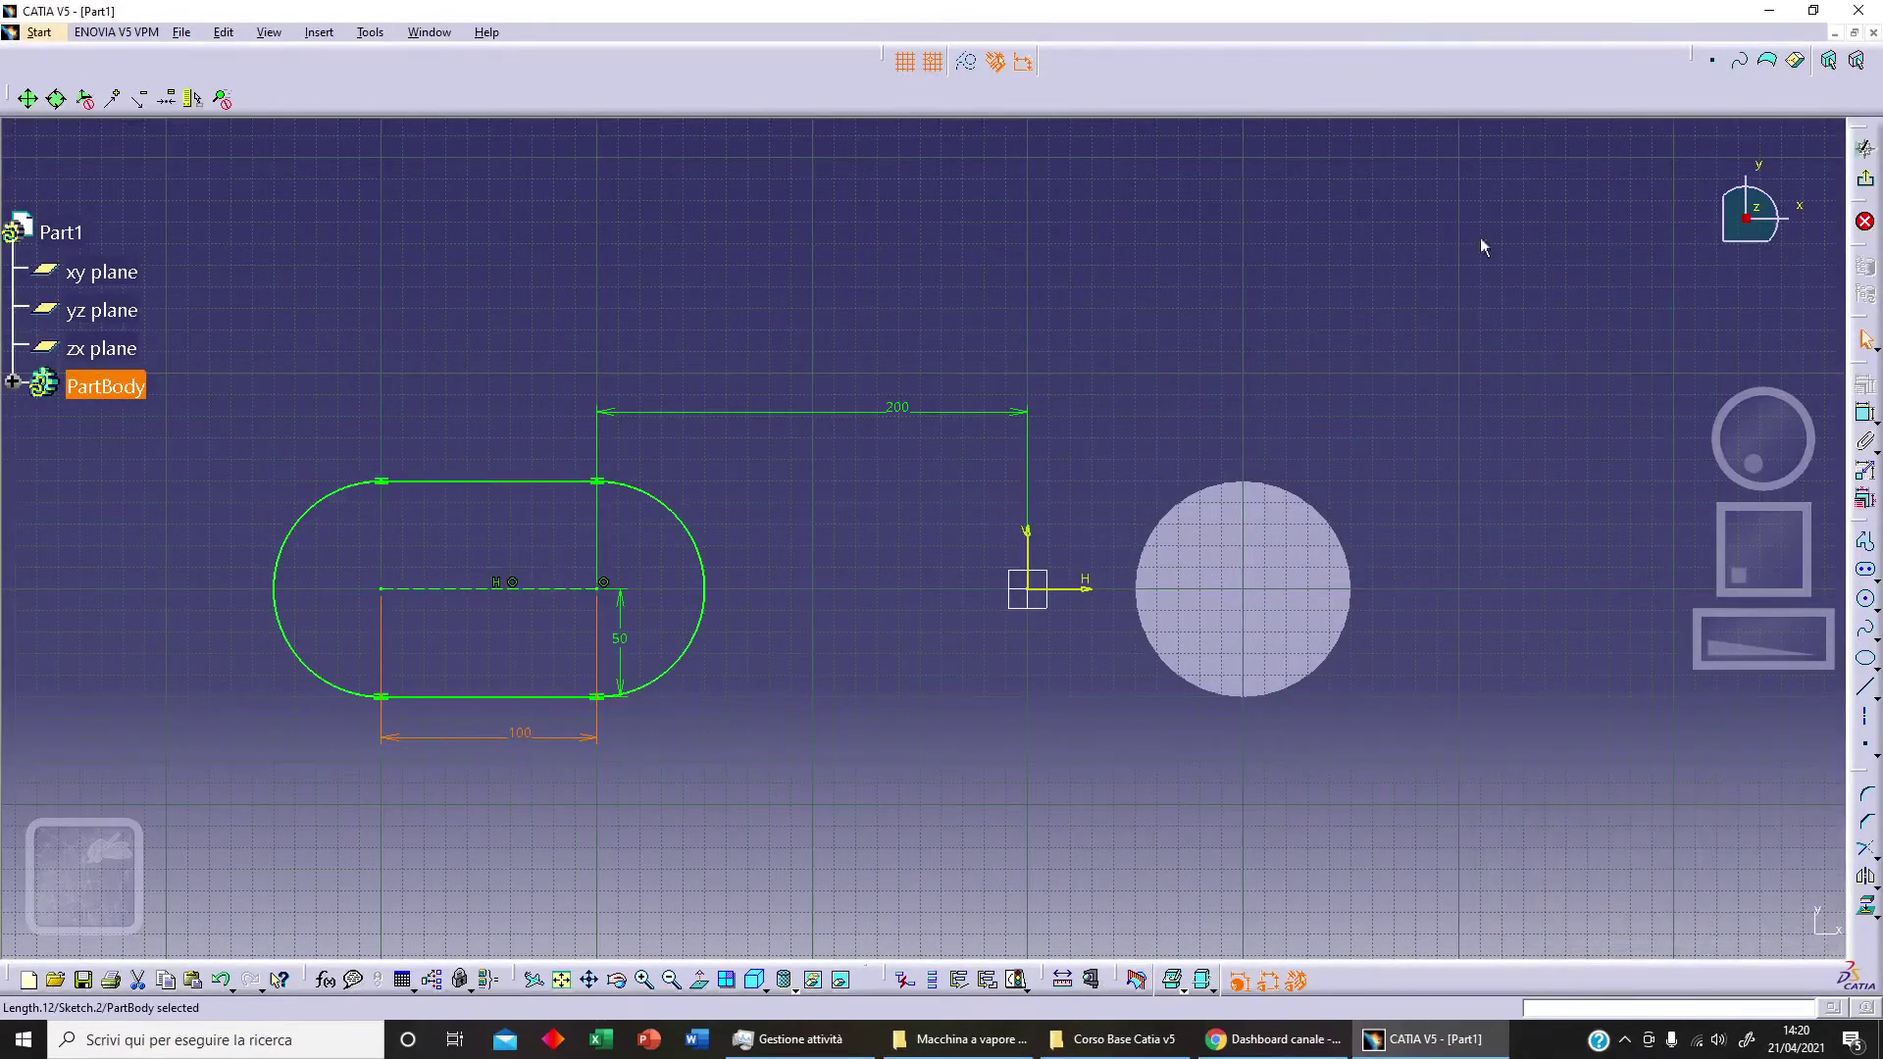
Pad the slot sketch (Sketch.2) 20 mm as a second solid beside the disc
{"action": "left_click", "coordinate": [1865, 178]}
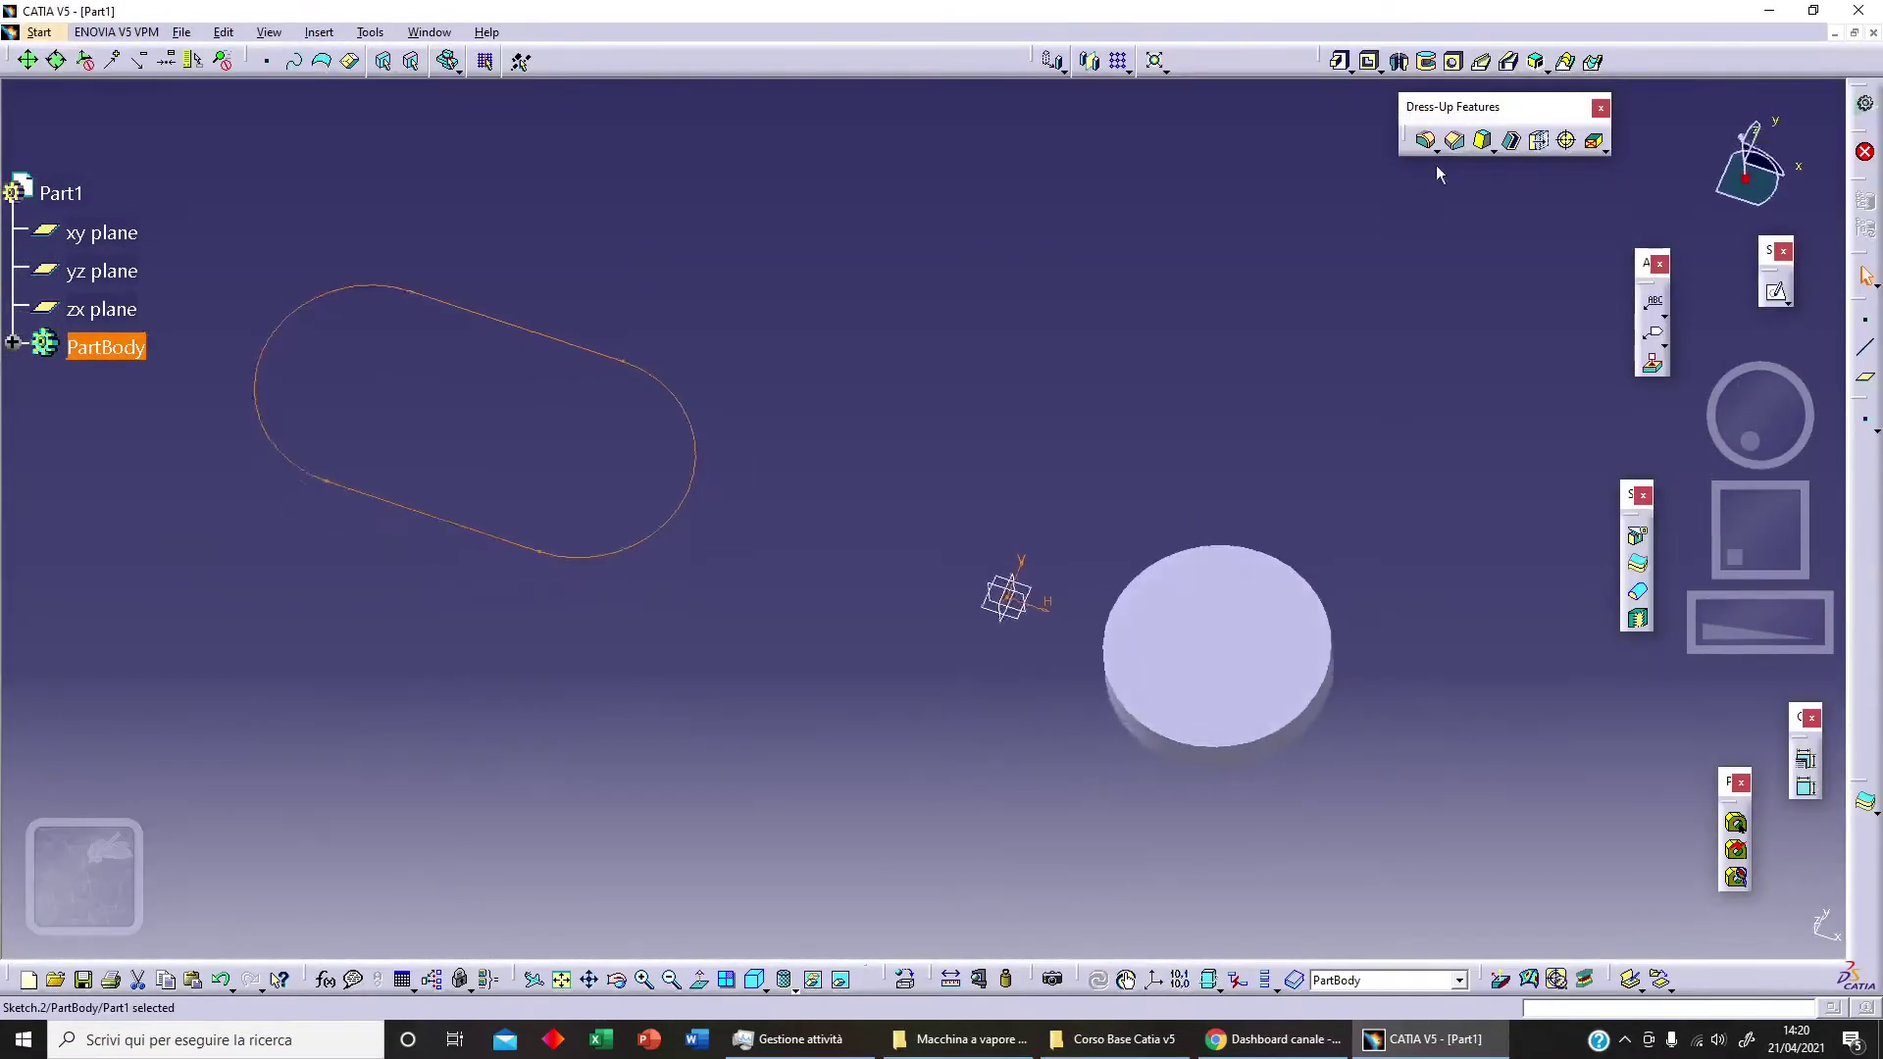
{"action": "left_click", "coordinate": [1340, 61]}
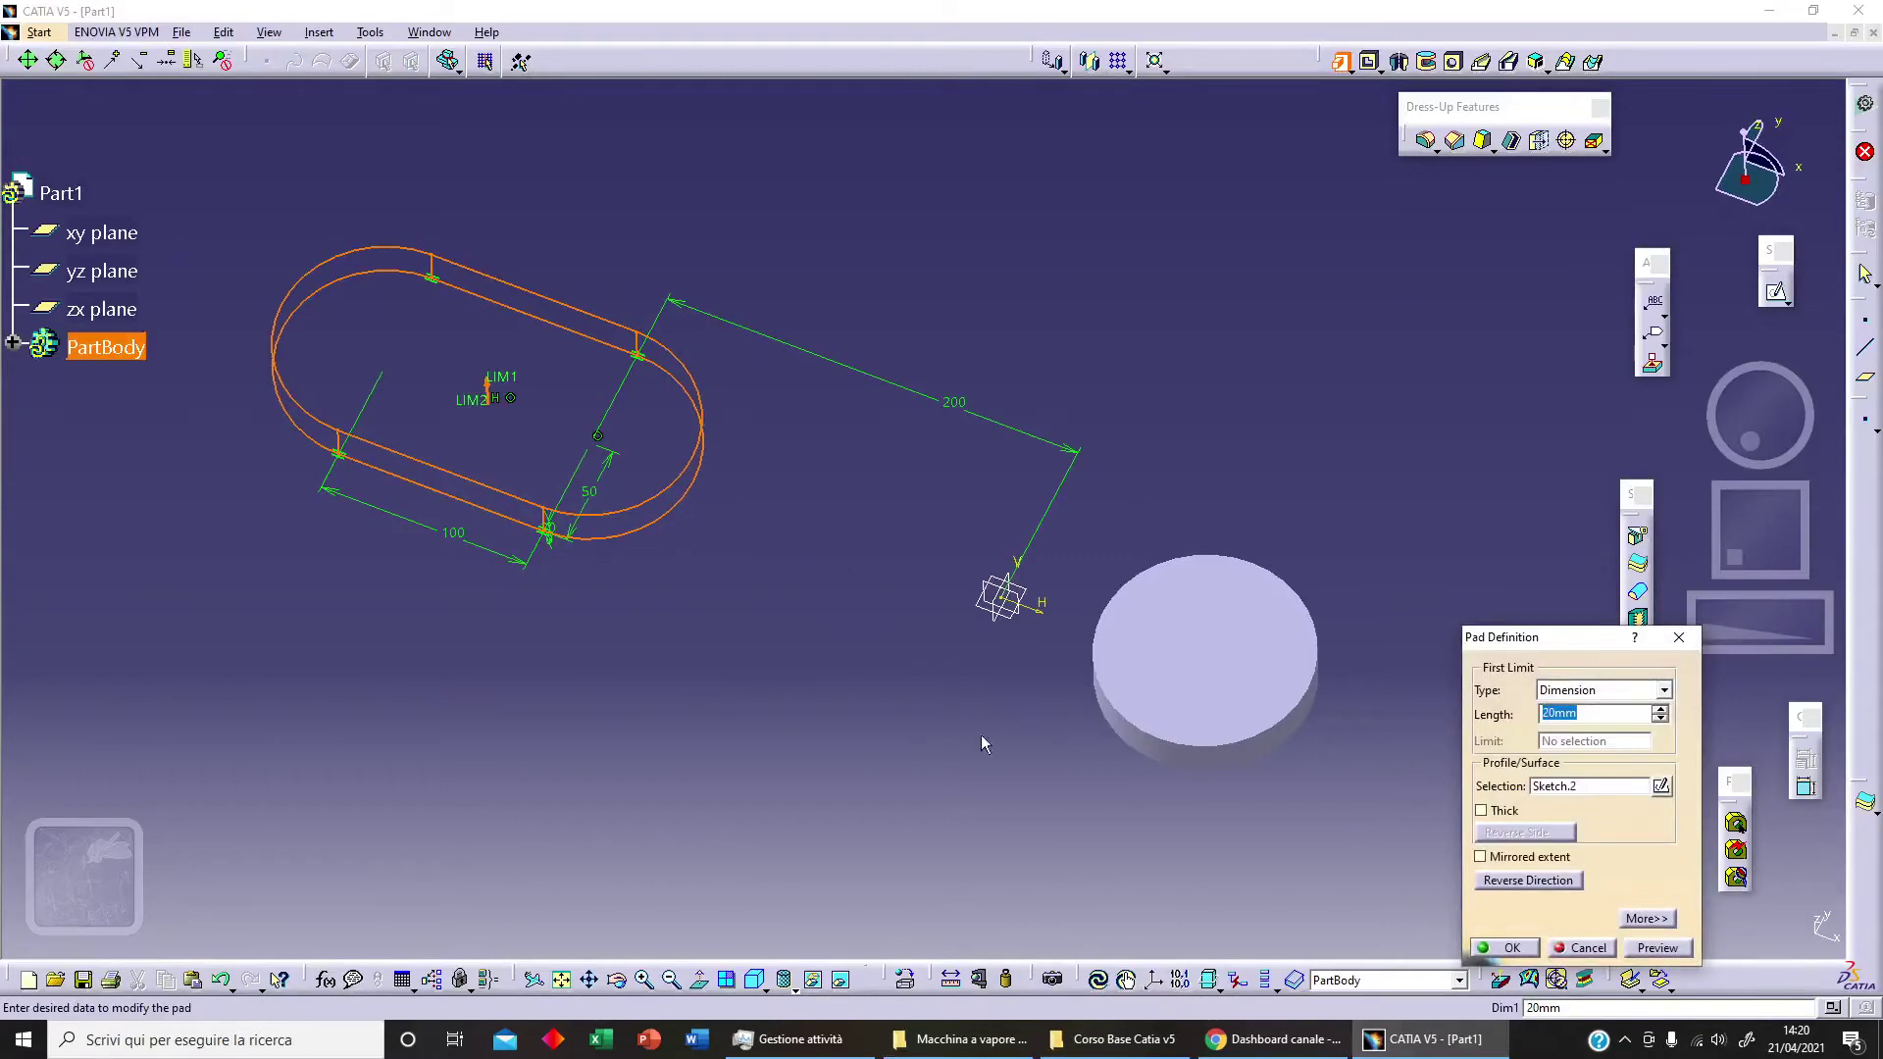
{"action": "middle_click_drag", "start_coordinate": [981, 734], "coordinate": [980, 593]}
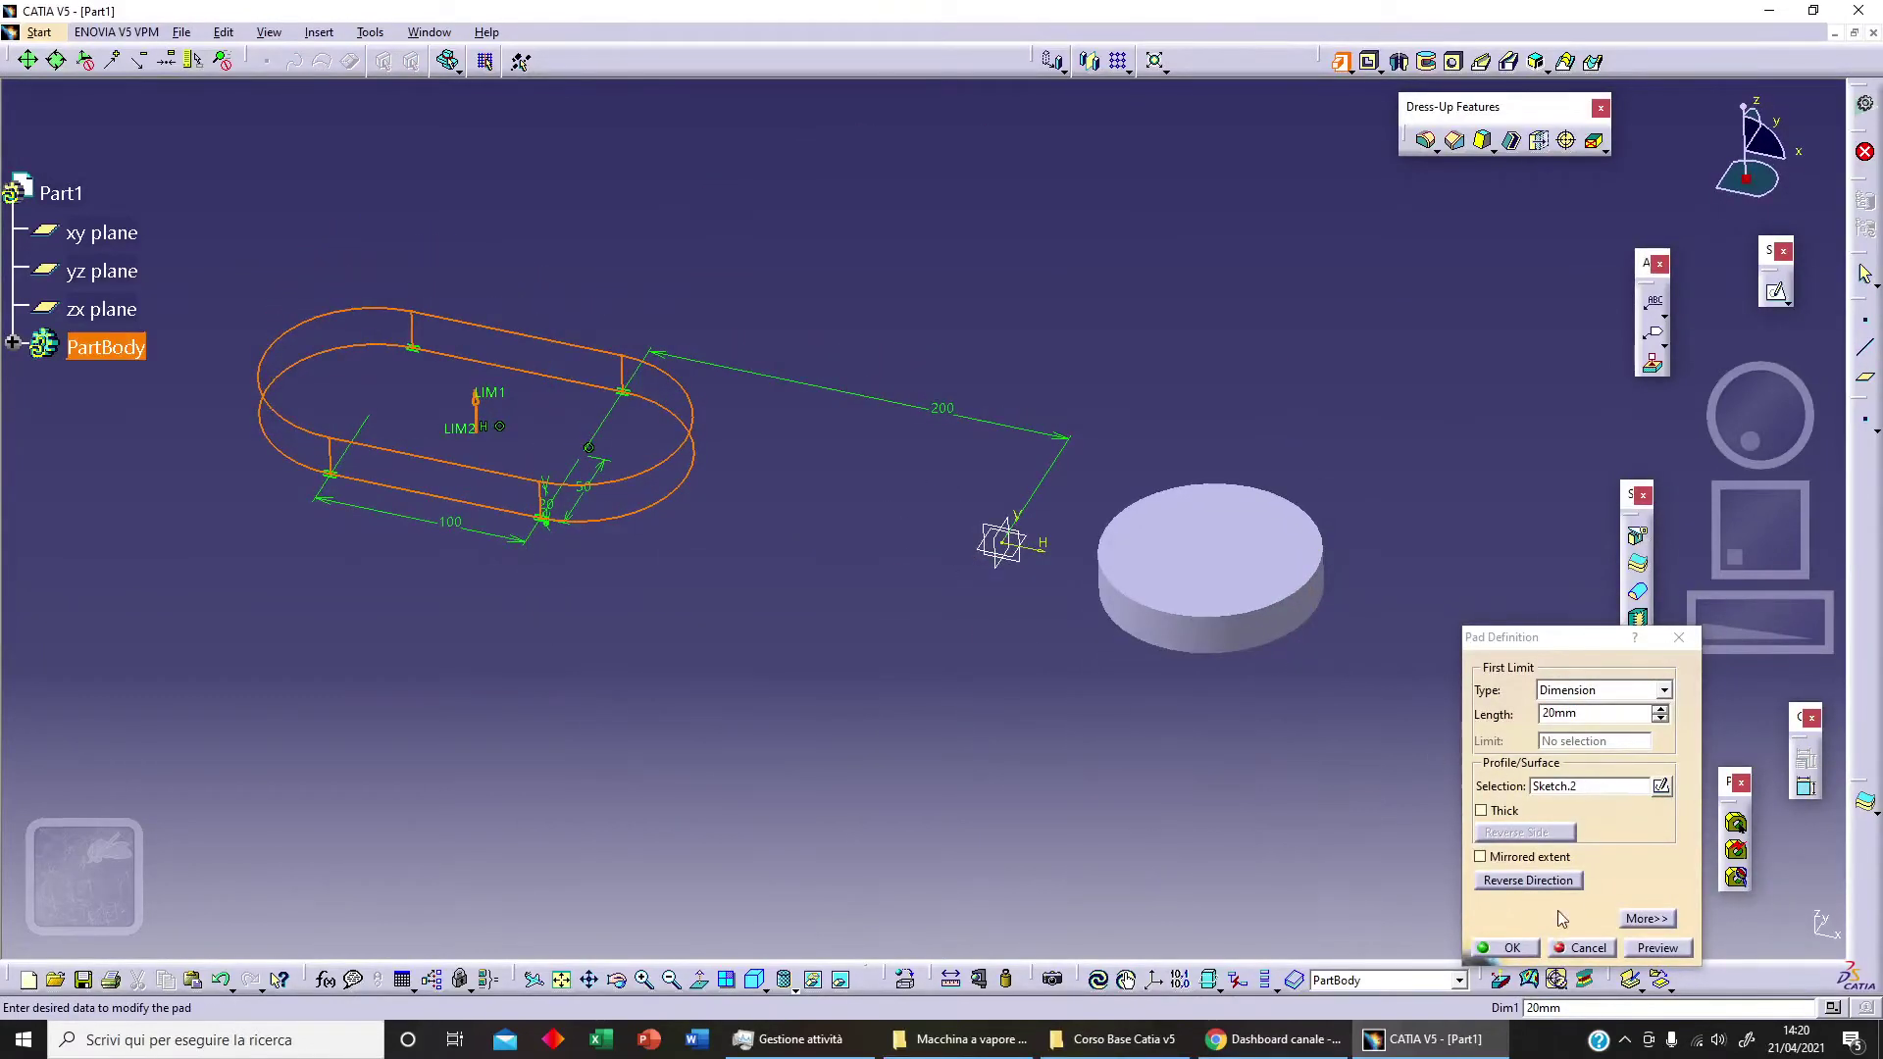
{"action": "left_click", "coordinate": [1512, 947]}
{"action": "middle_click_drag", "start_coordinate": [1293, 808], "coordinate": [938, 689]}
{"action": "left_click", "coordinate": [1119, 629]}
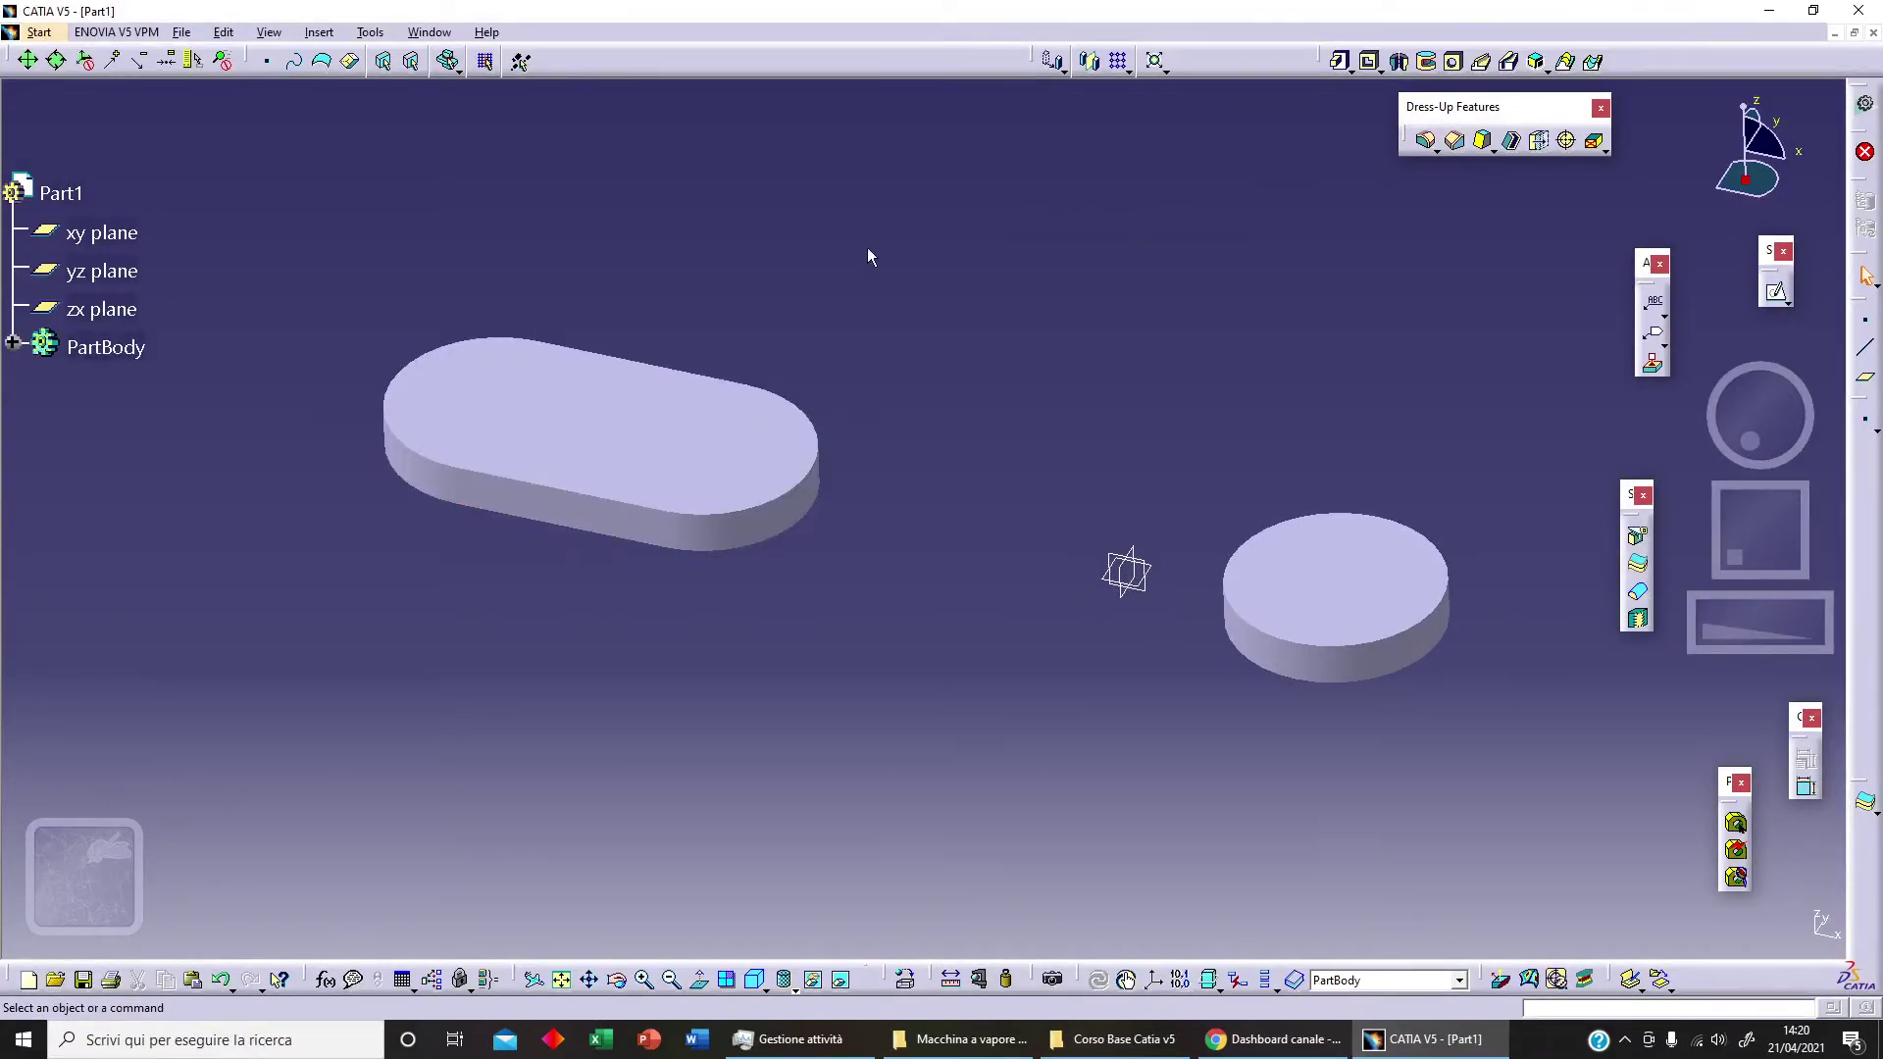
Apply Scaling.1 to the body with ratio 3, using a pad face as reference
{"action": "left_click", "coordinate": [1155, 65]}
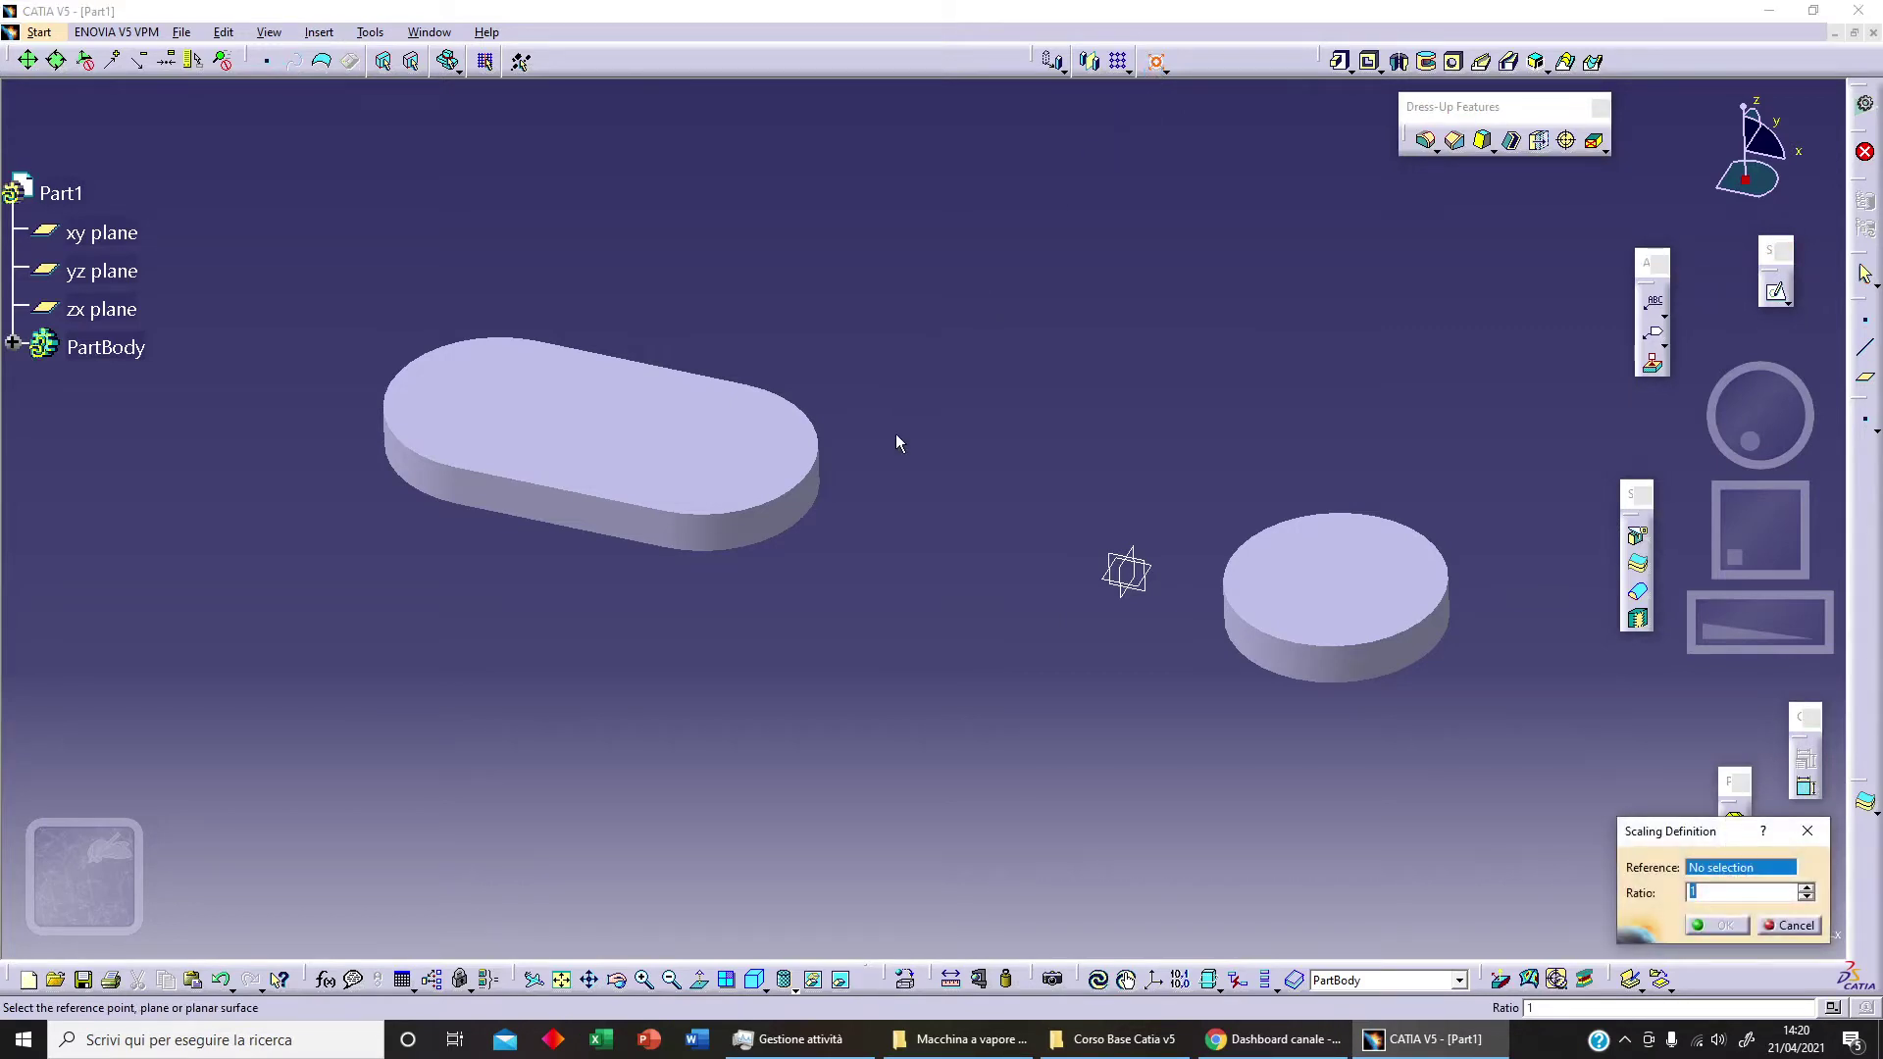
{"action": "middle_click_drag", "start_coordinate": [777, 624], "coordinate": [854, 602]}
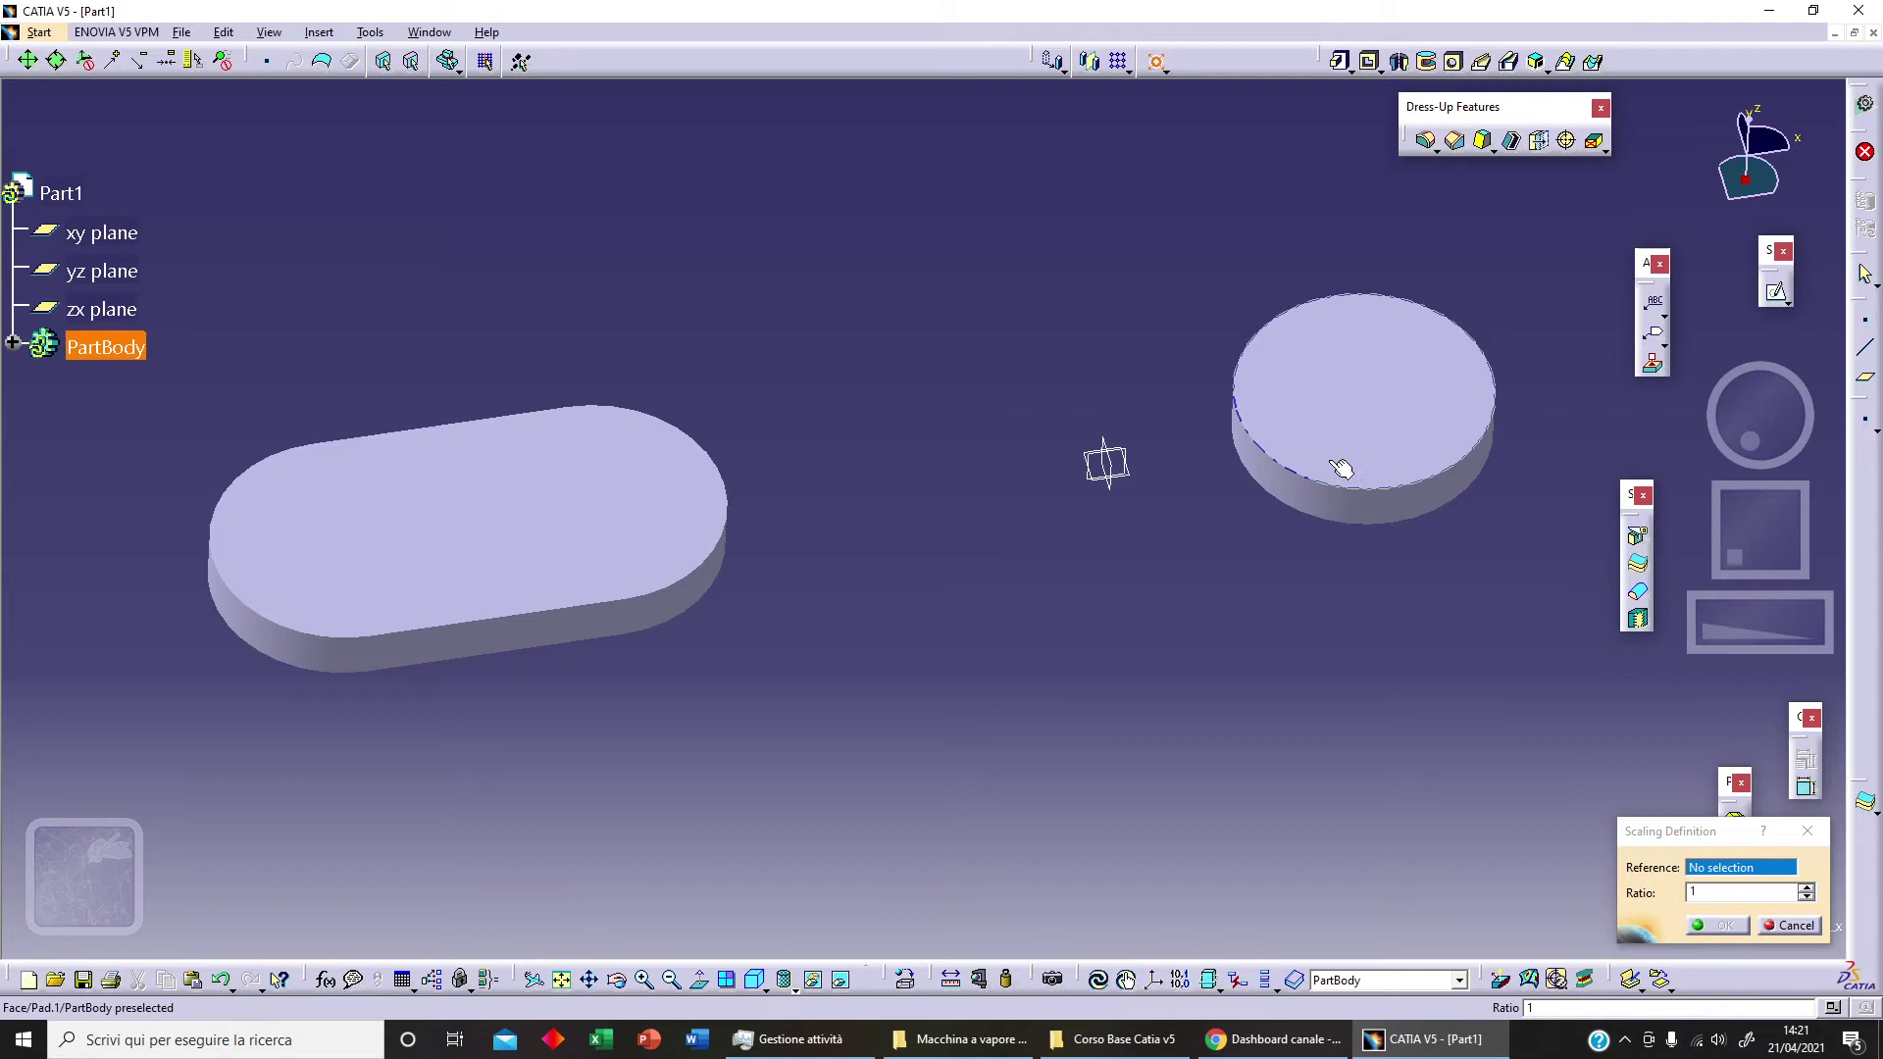
{"action": "left_click", "coordinate": [12, 342]}
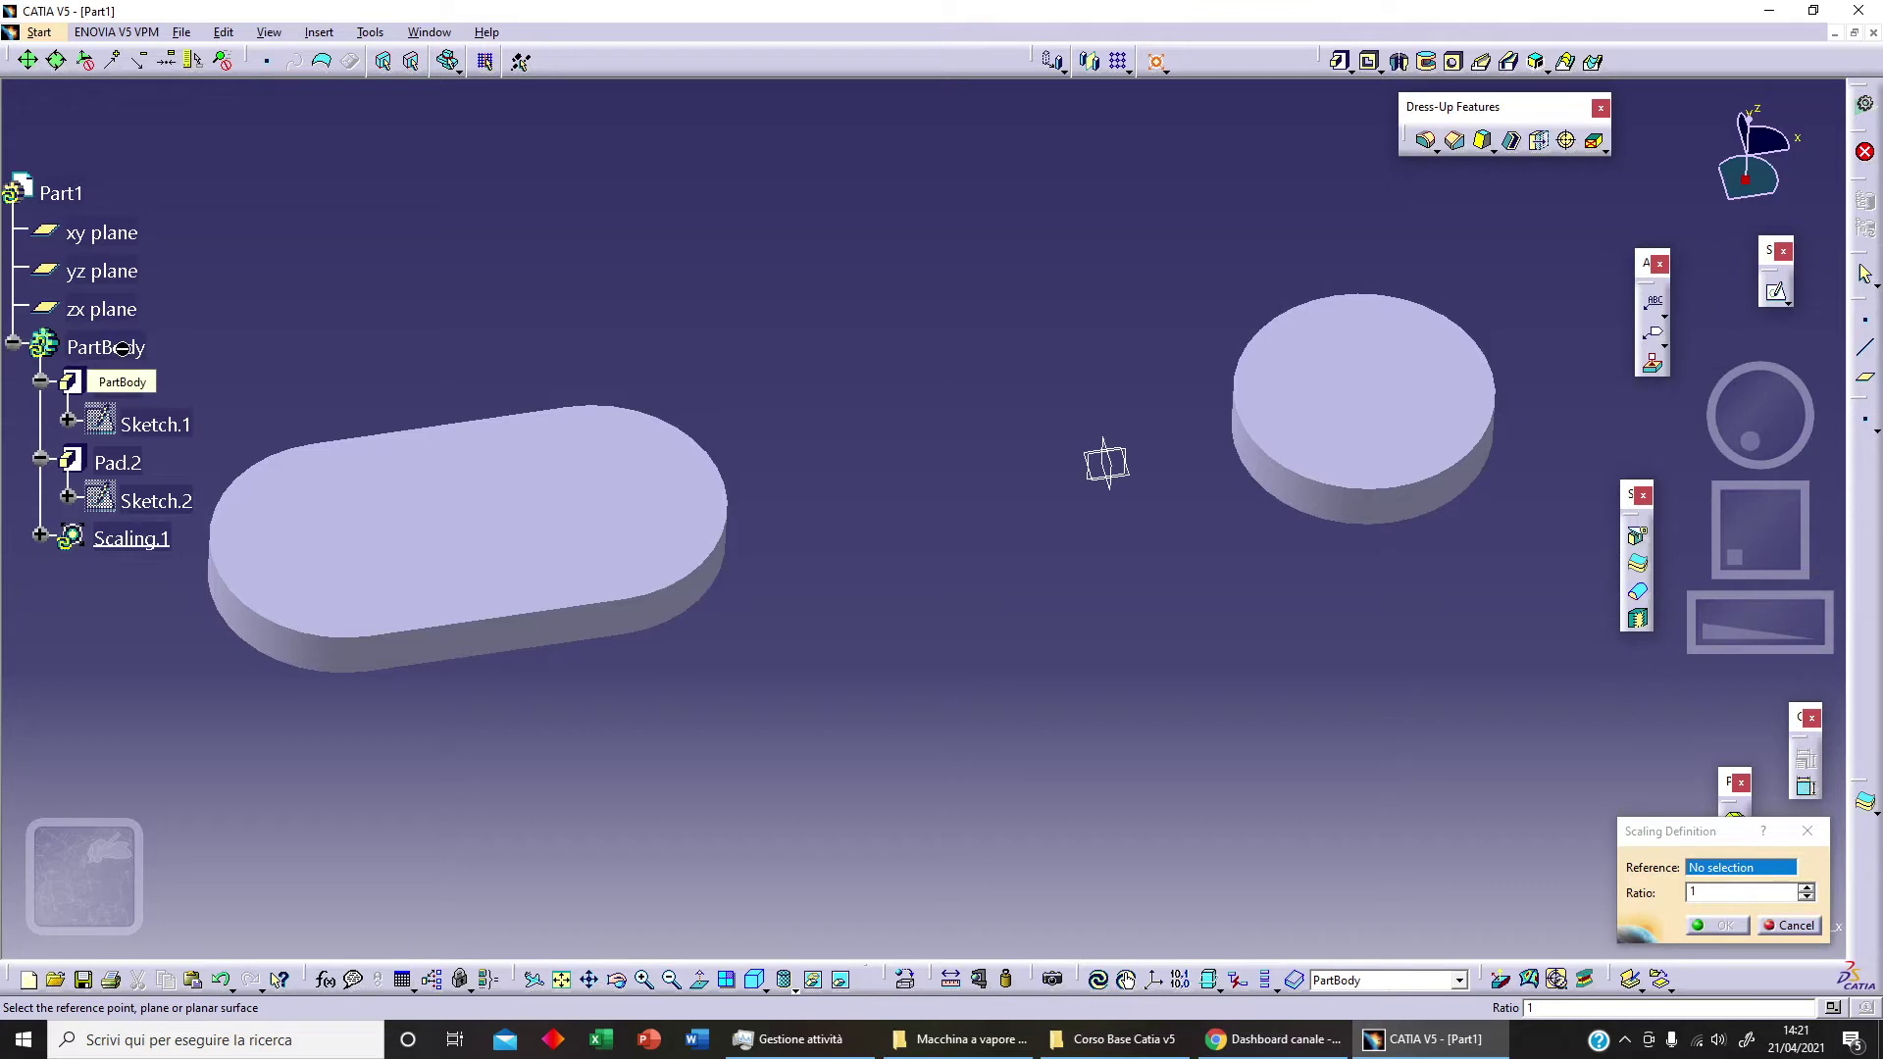
{"action": "left_click", "coordinate": [1340, 427]}
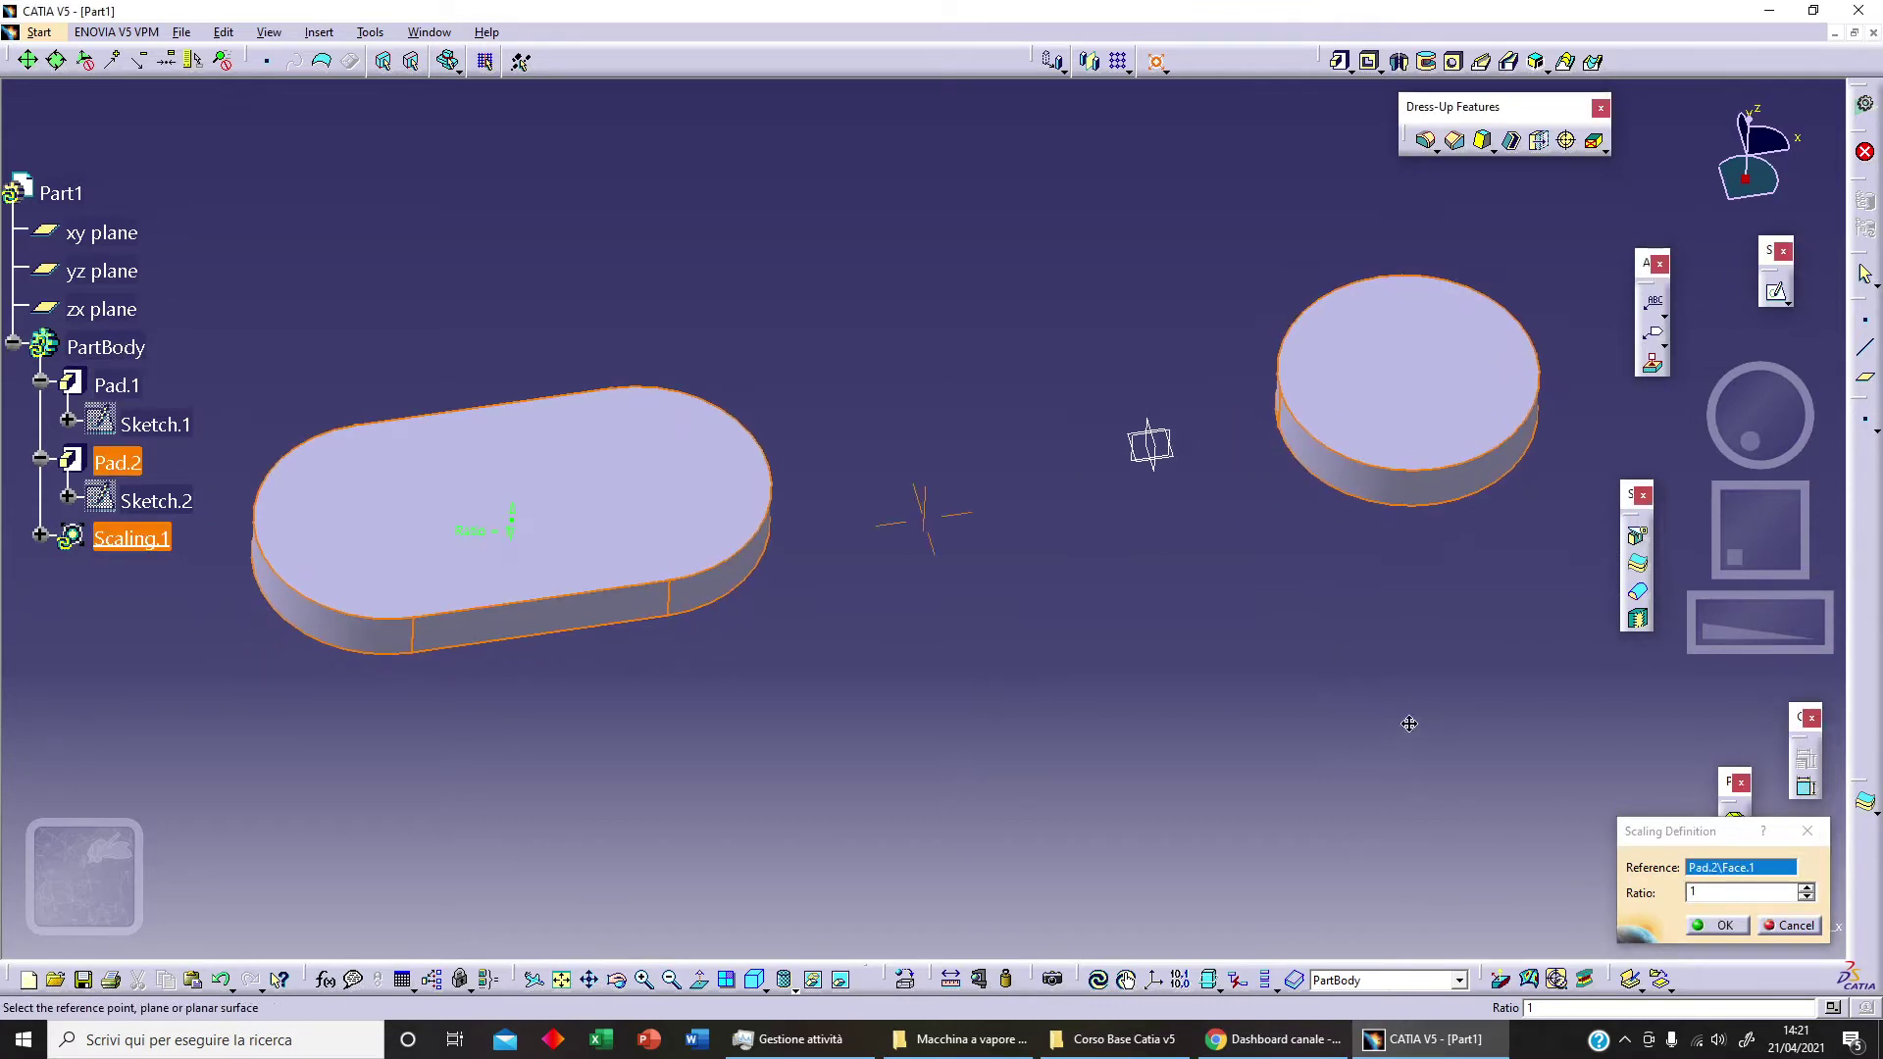
{"action": "left_click", "coordinate": [1806, 888]}
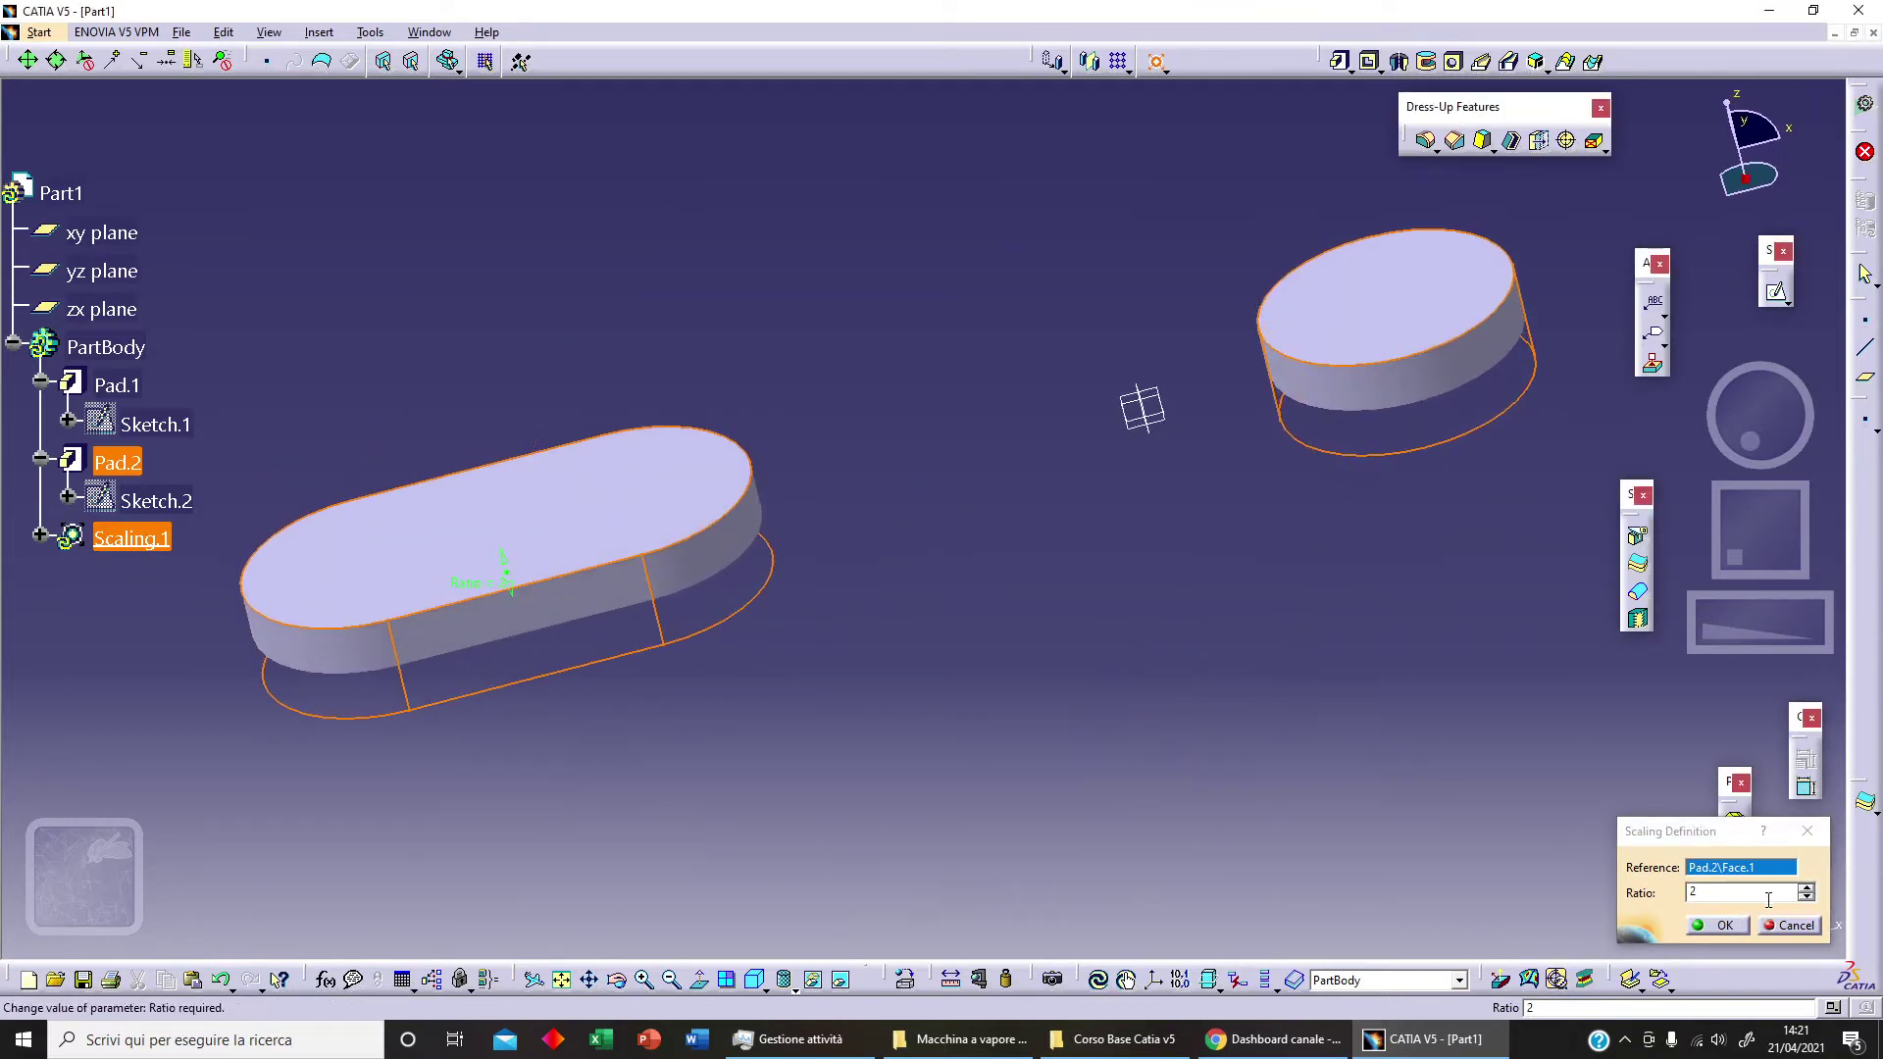
{"action": "left_click", "coordinate": [1806, 888]}
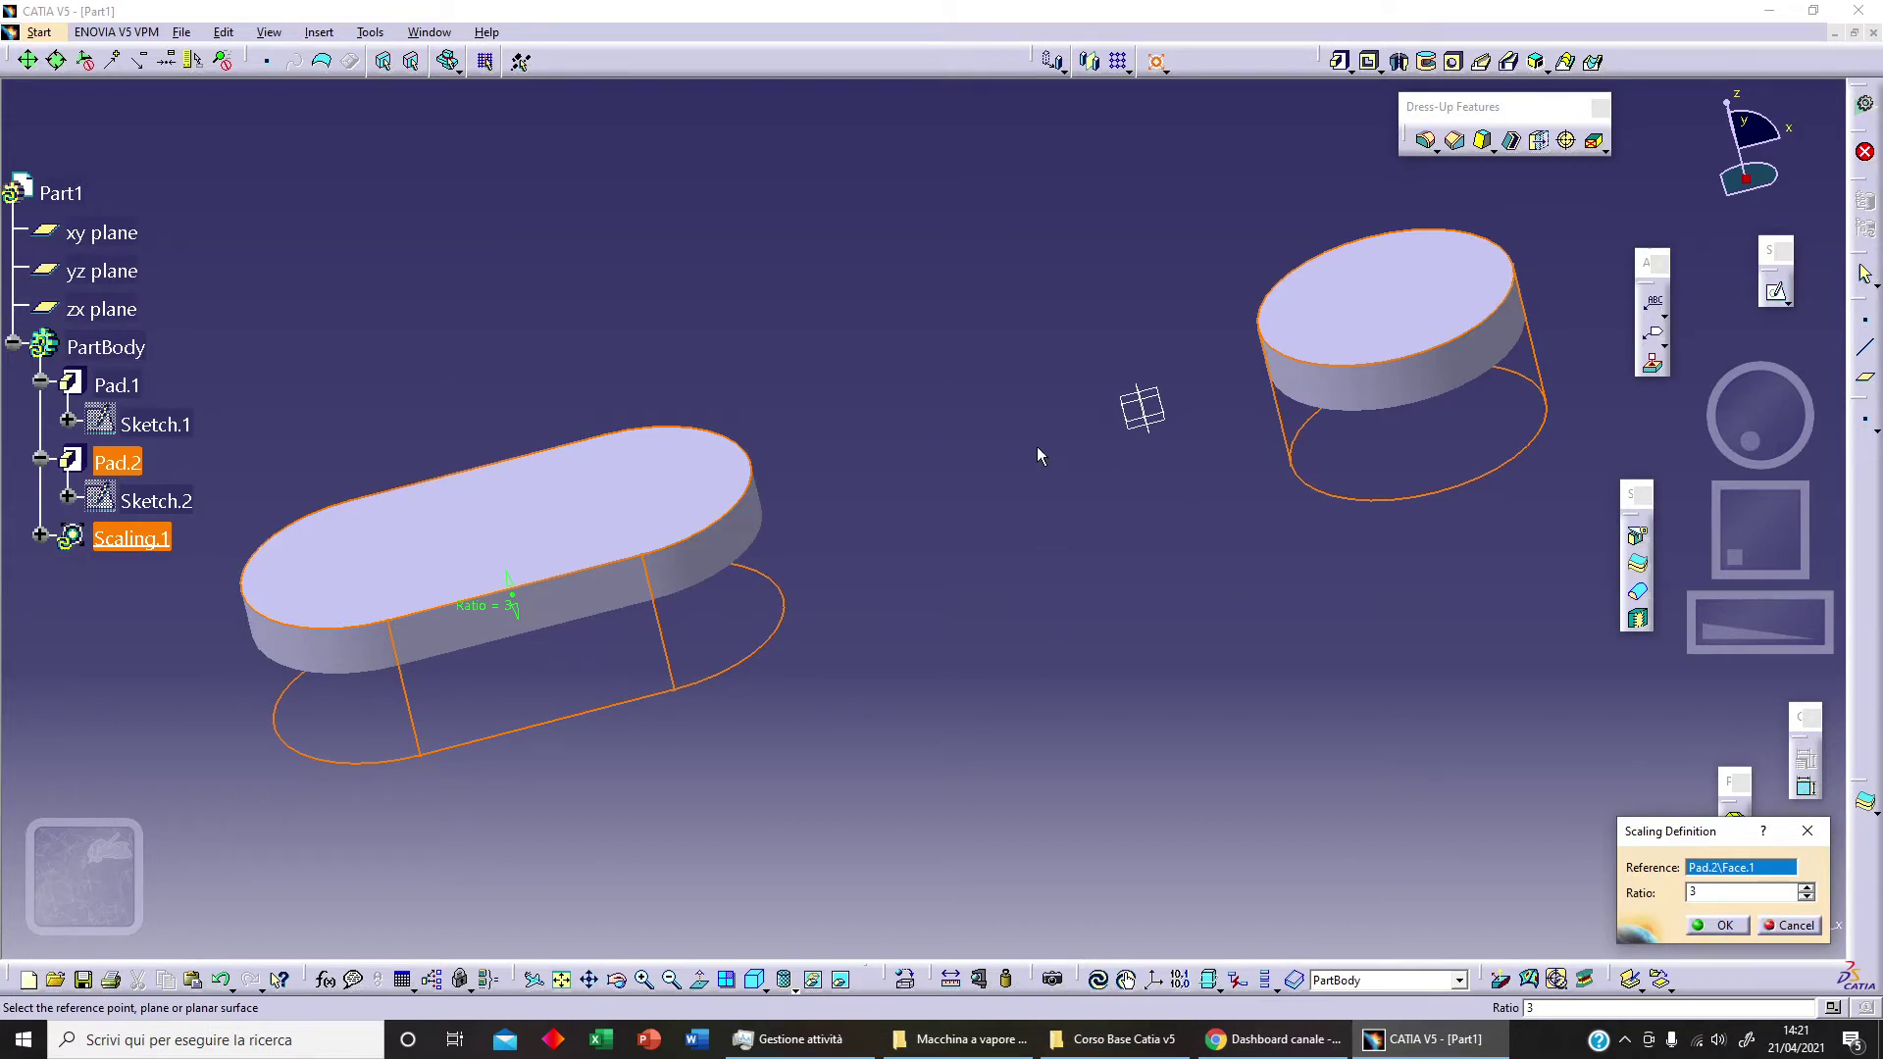
{"action": "left_click", "coordinate": [1711, 927]}
{"action": "middle_click_drag", "start_coordinate": [916, 504], "coordinate": [888, 461]}
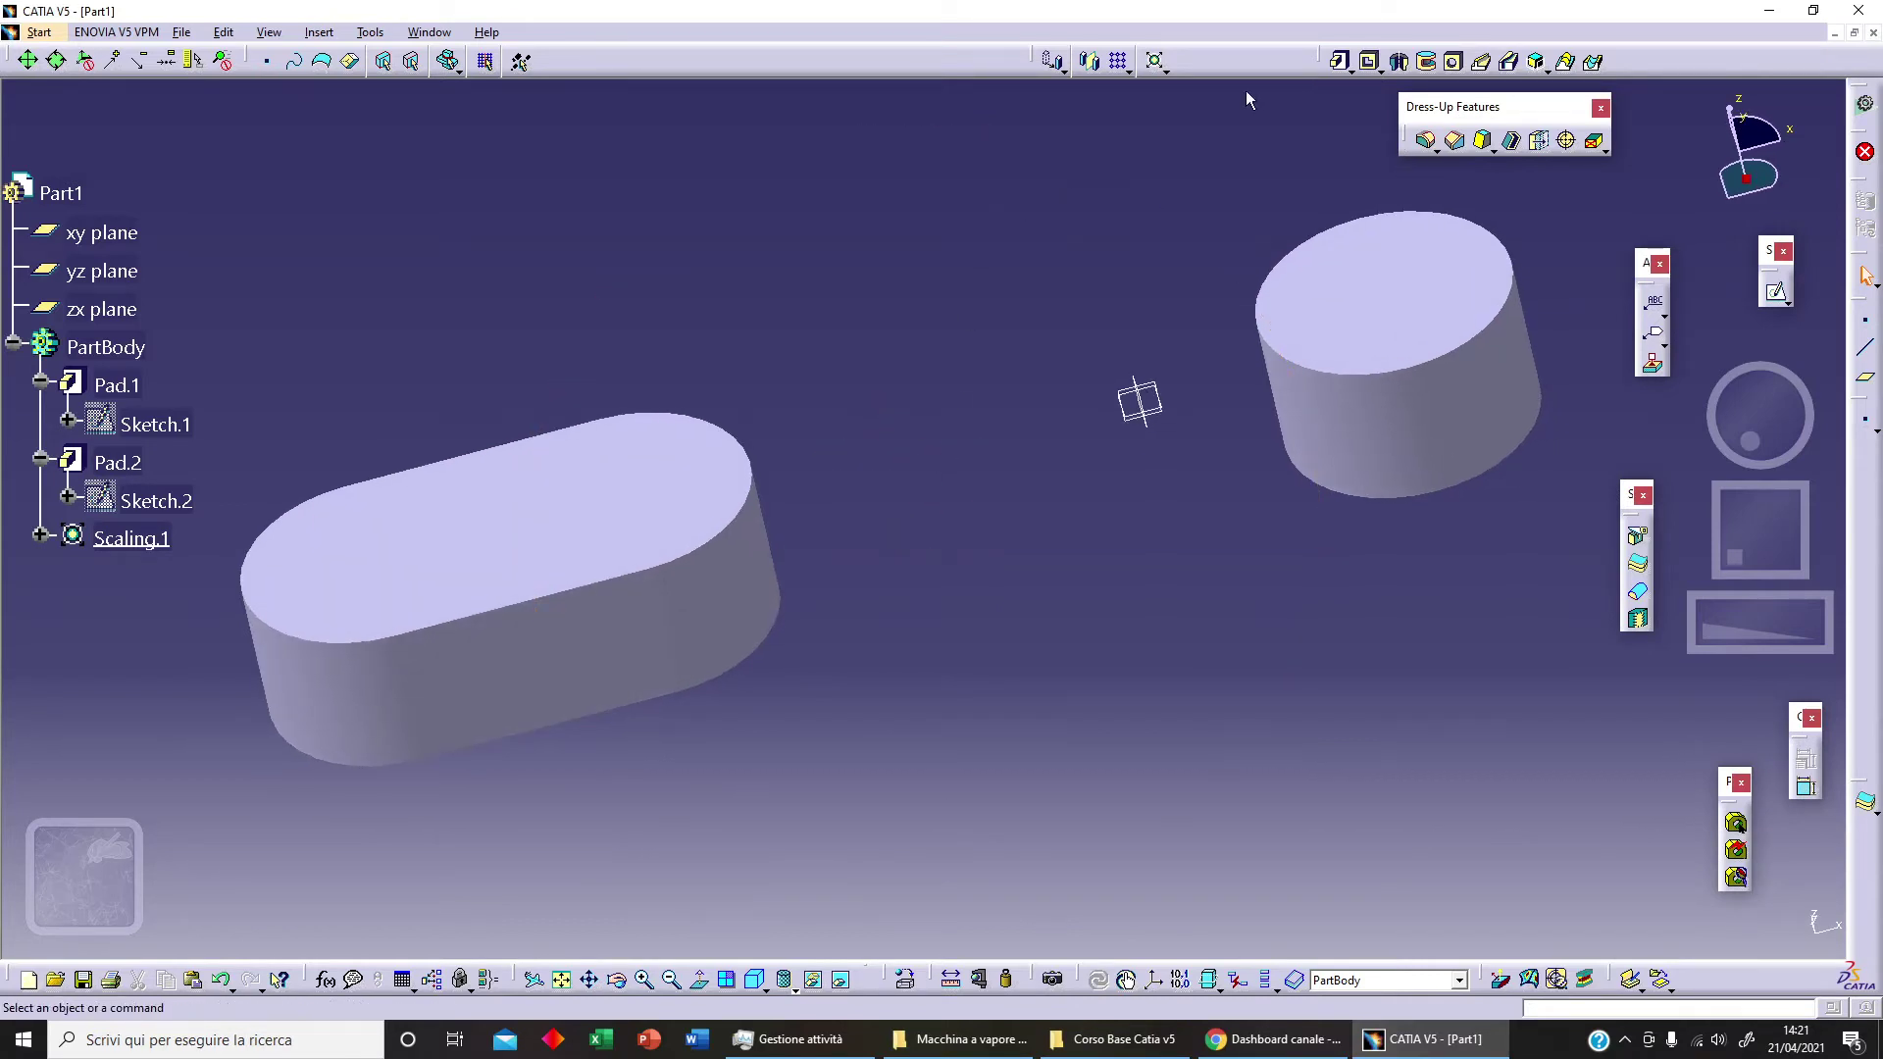
Add Scaling.2 with ratio 2, referenced to the slot pad's side face
{"action": "left_click", "coordinate": [1157, 62]}
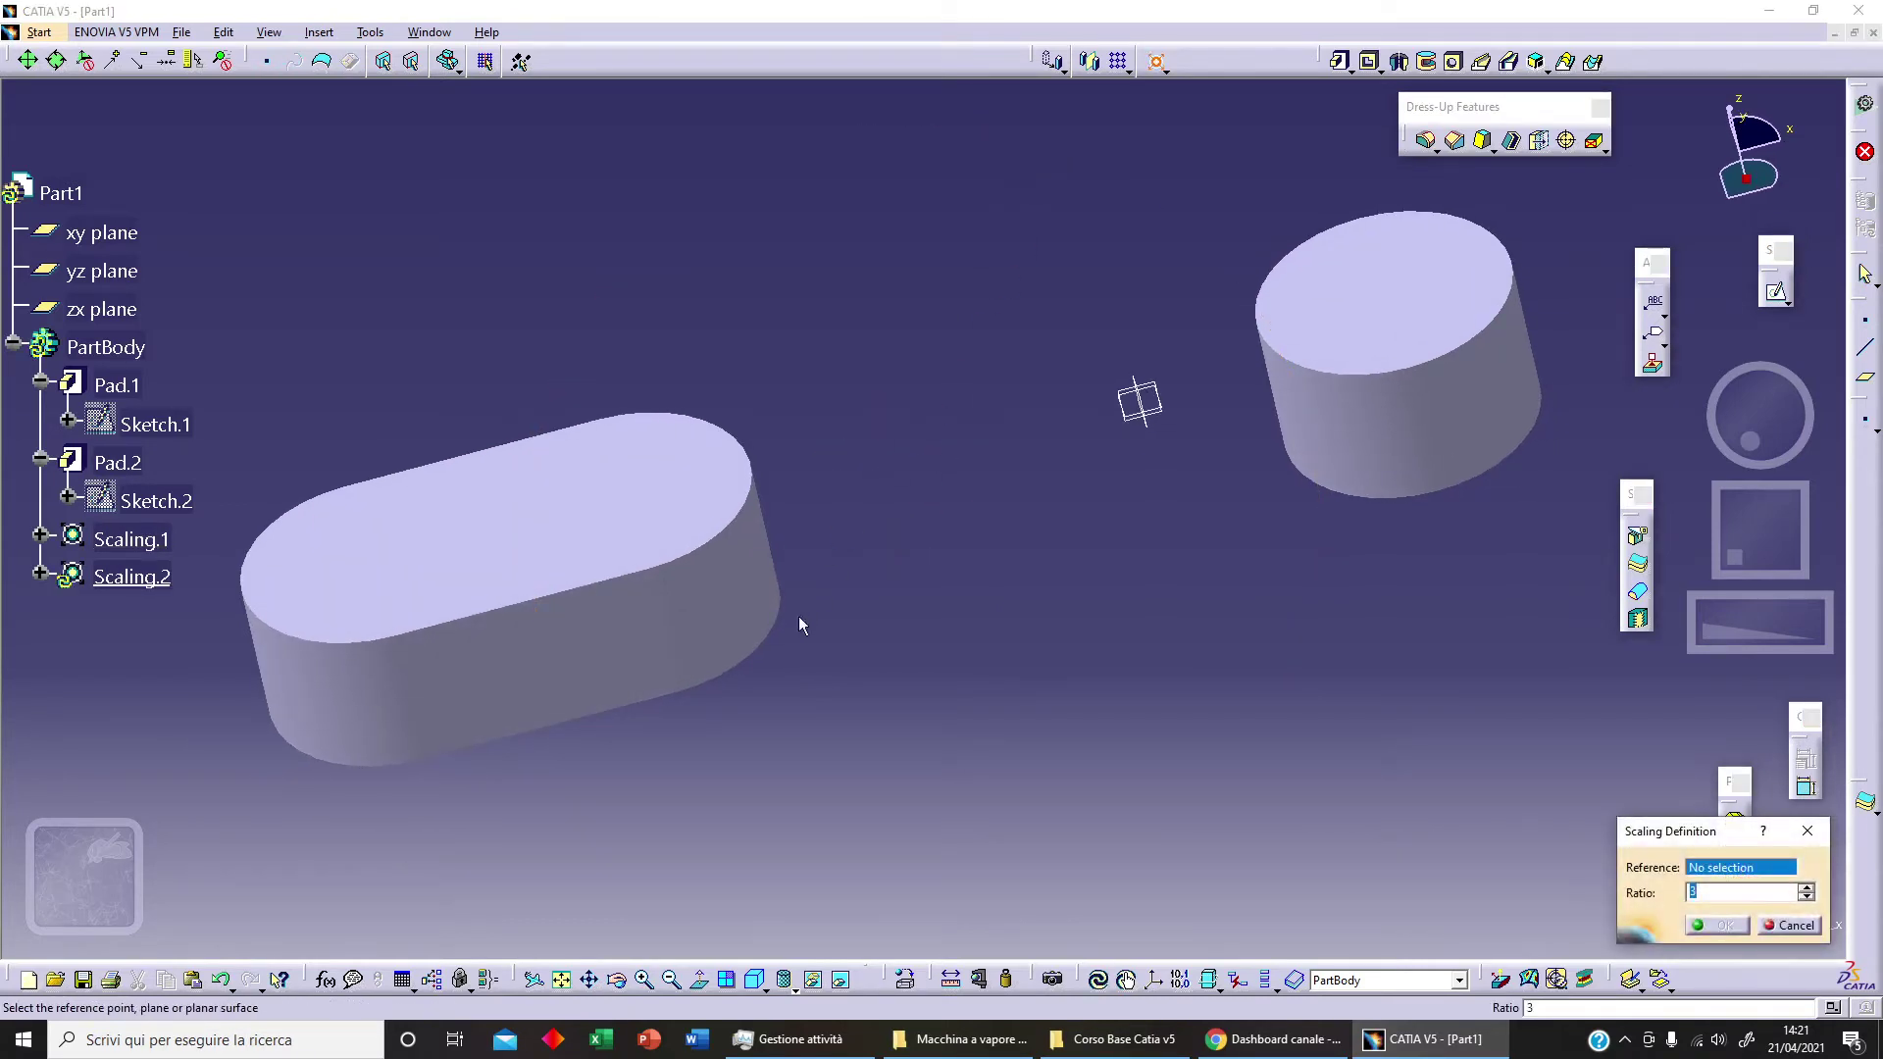
{"action": "left_click", "coordinate": [609, 654]}
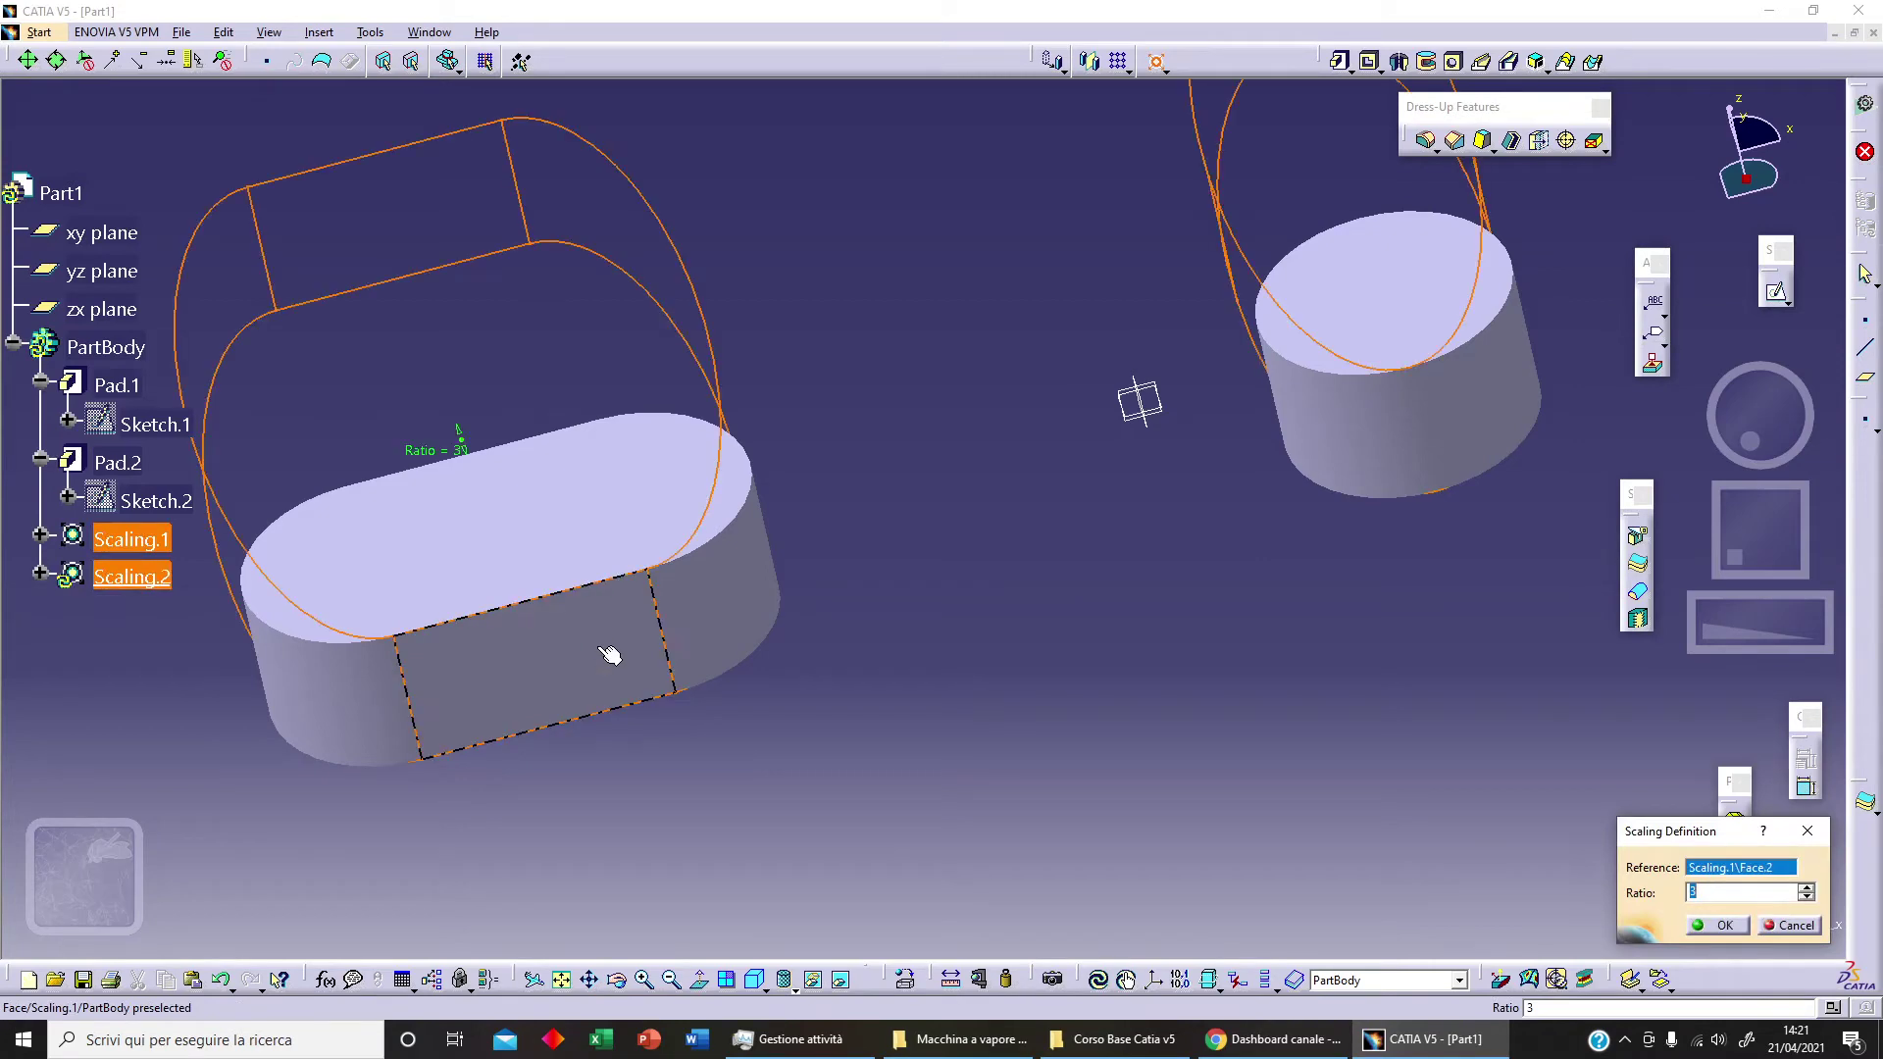
{"action": "middle_click_drag", "start_coordinate": [609, 654], "coordinate": [1143, 640]}
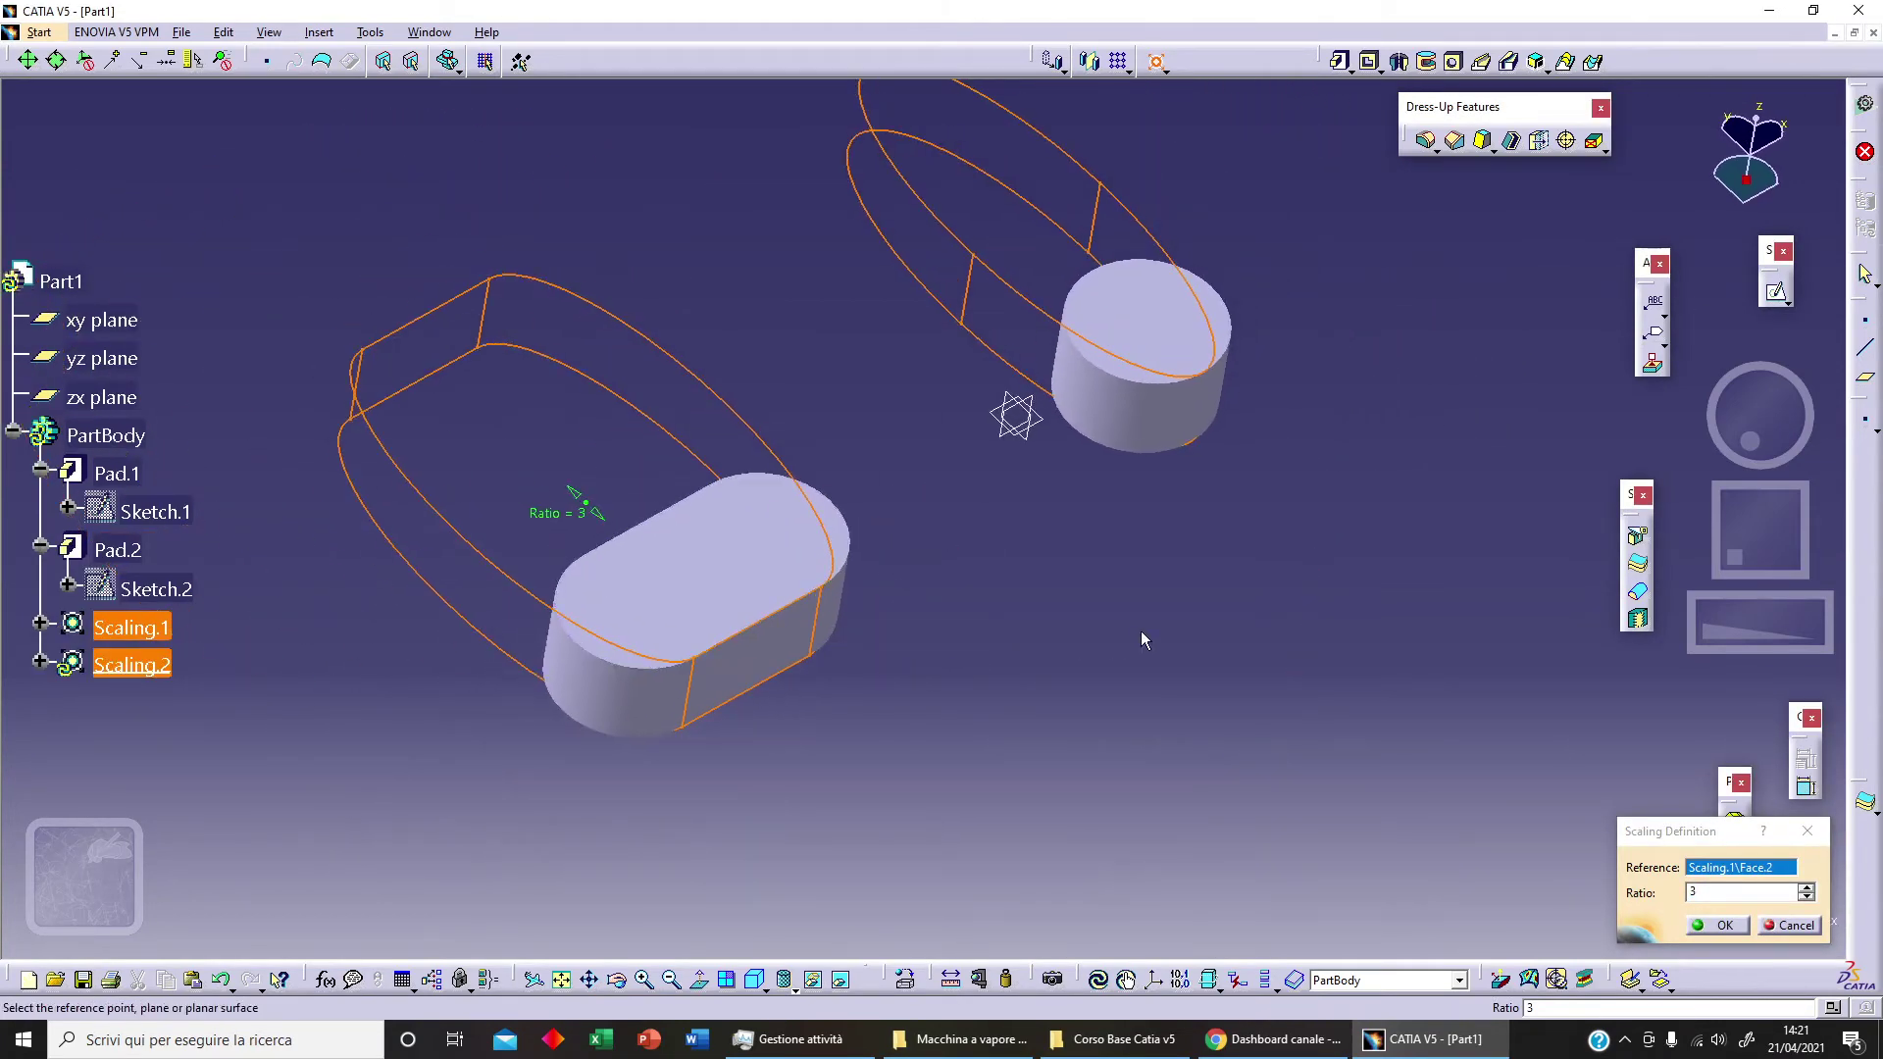
{"action": "left_click", "coordinate": [1661, 899]}
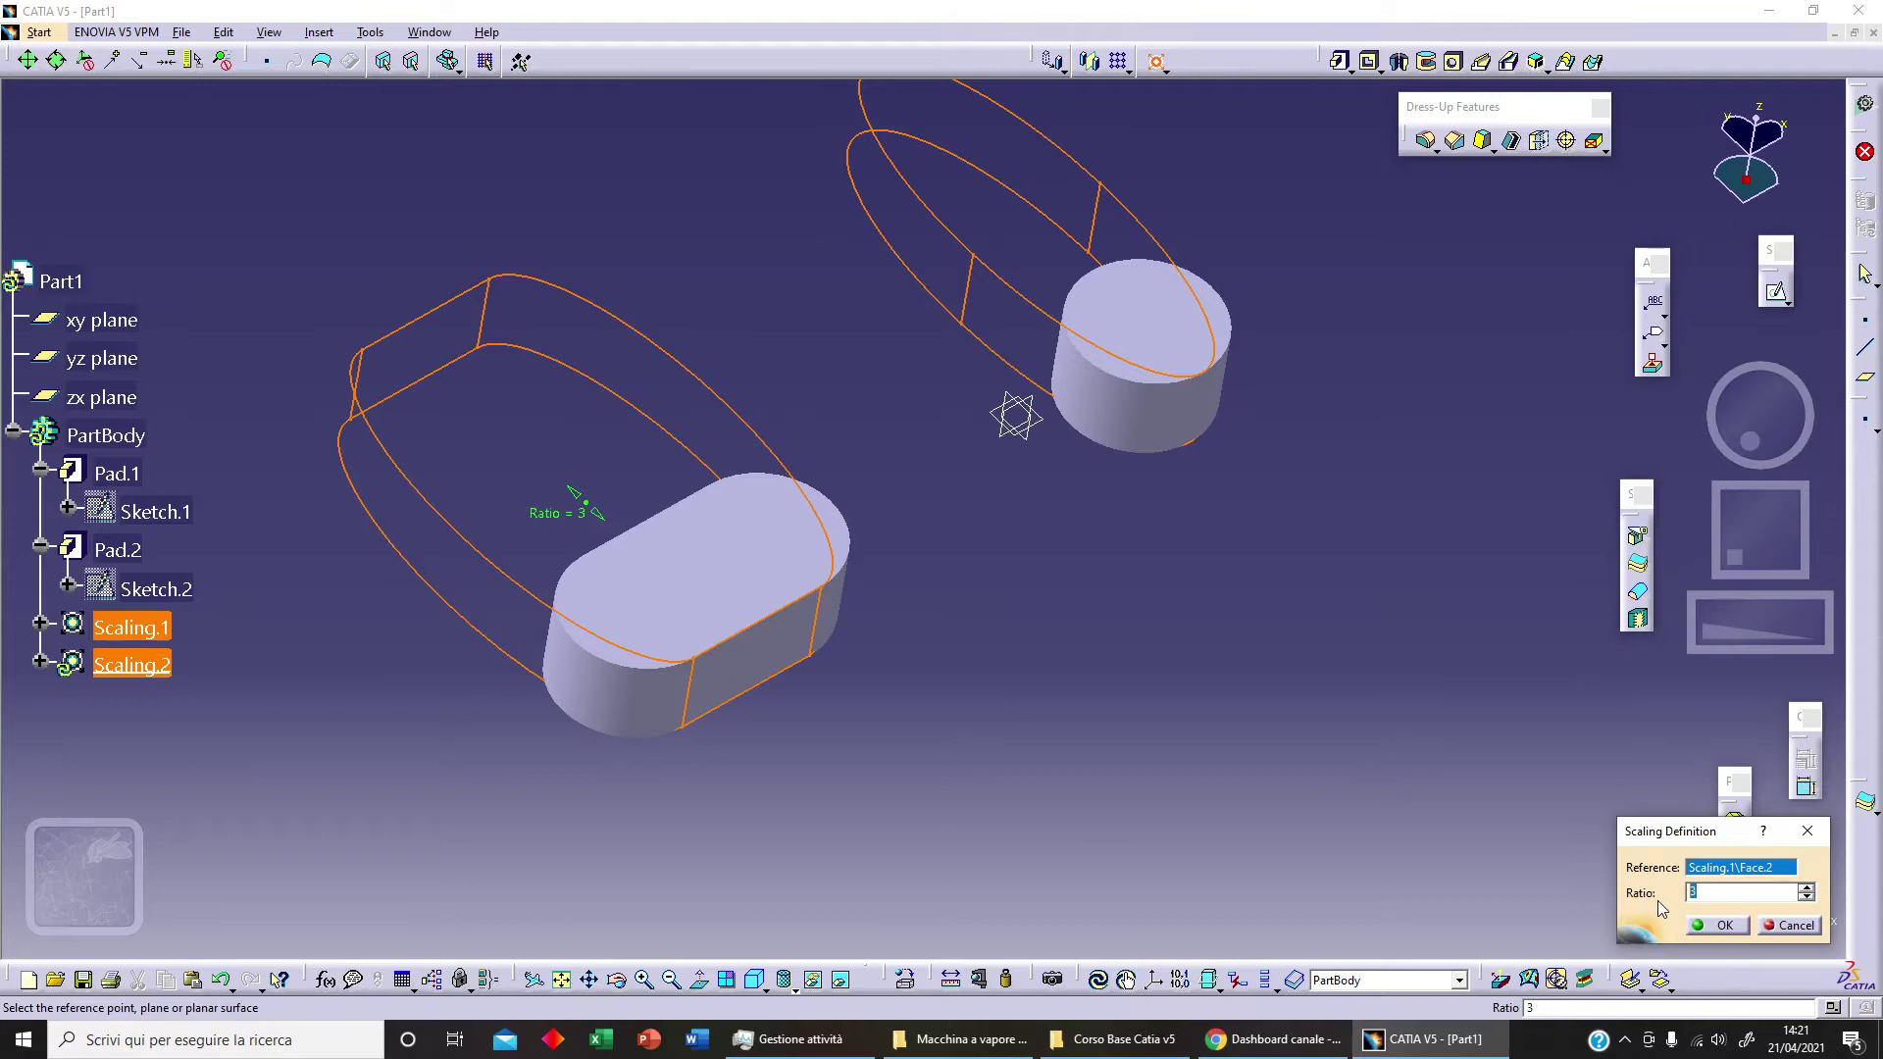
{"action": "left_click", "coordinate": [1782, 925]}
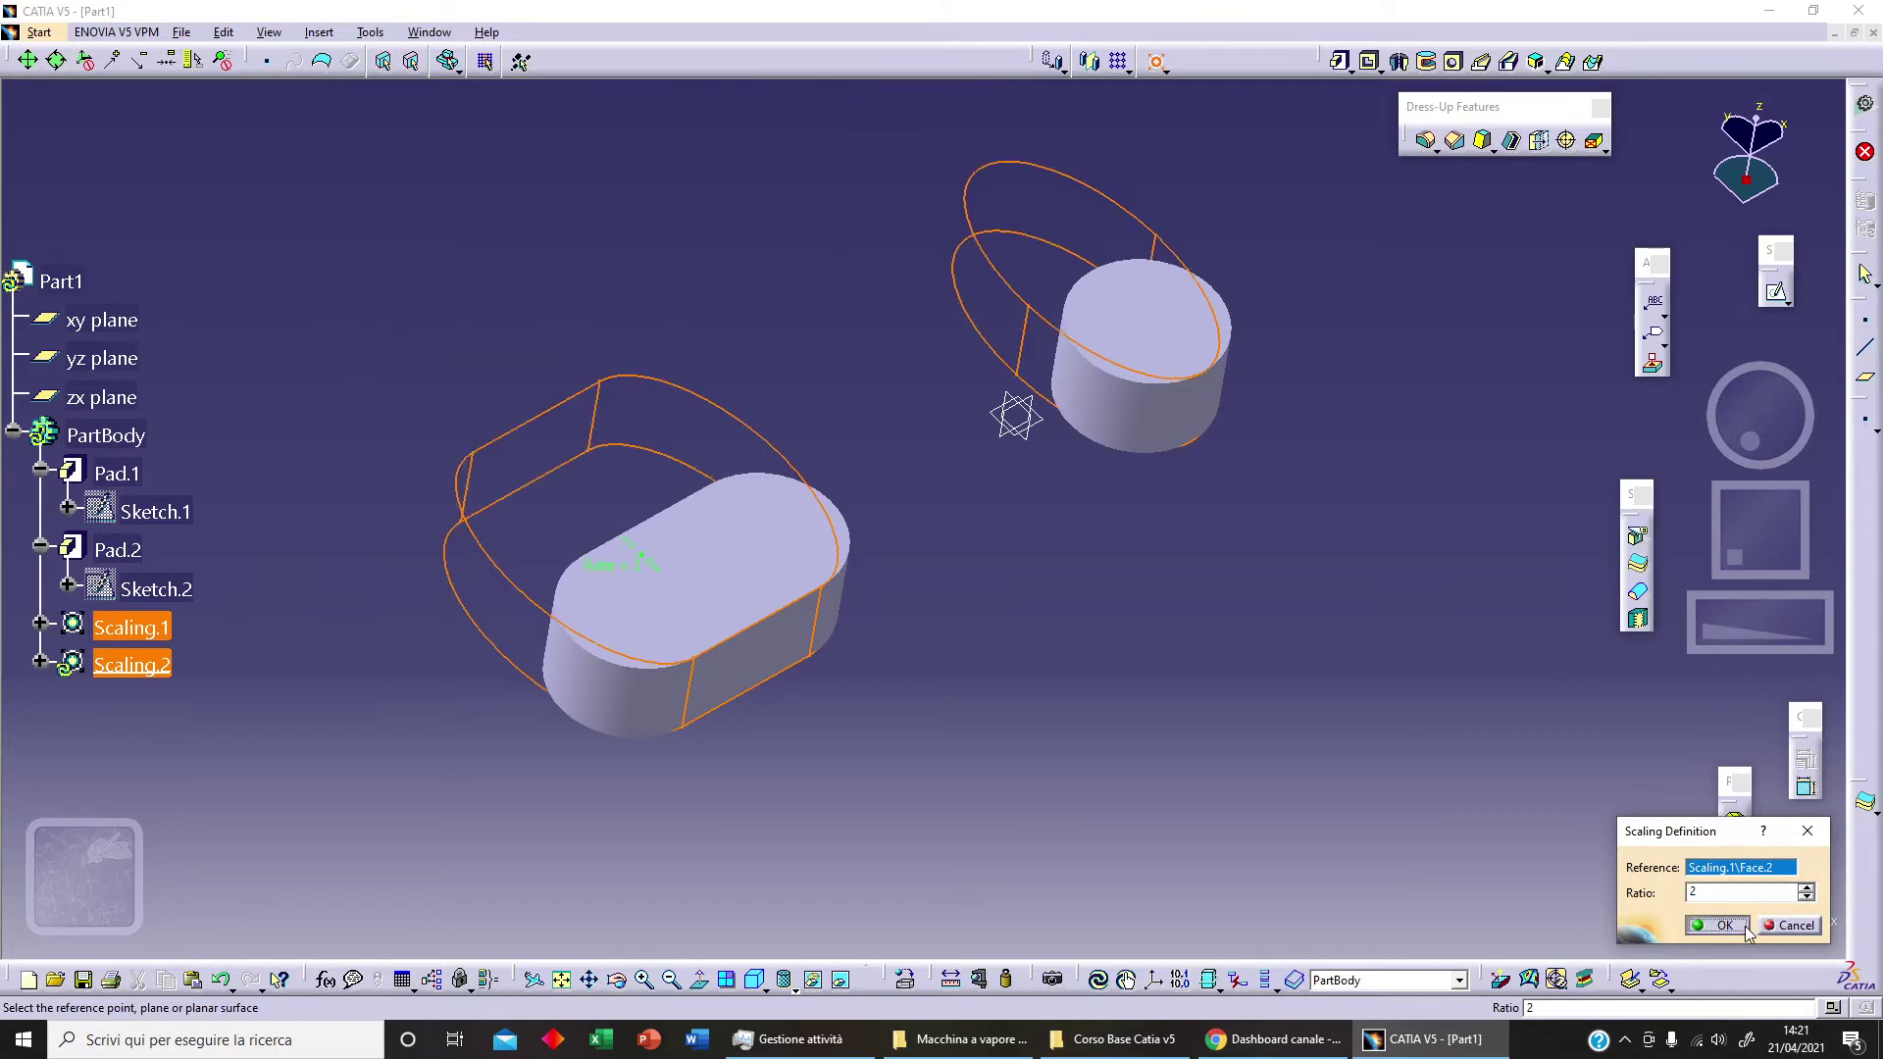
{"action": "middle_click_drag", "start_coordinate": [1250, 693], "coordinate": [1110, 608]}
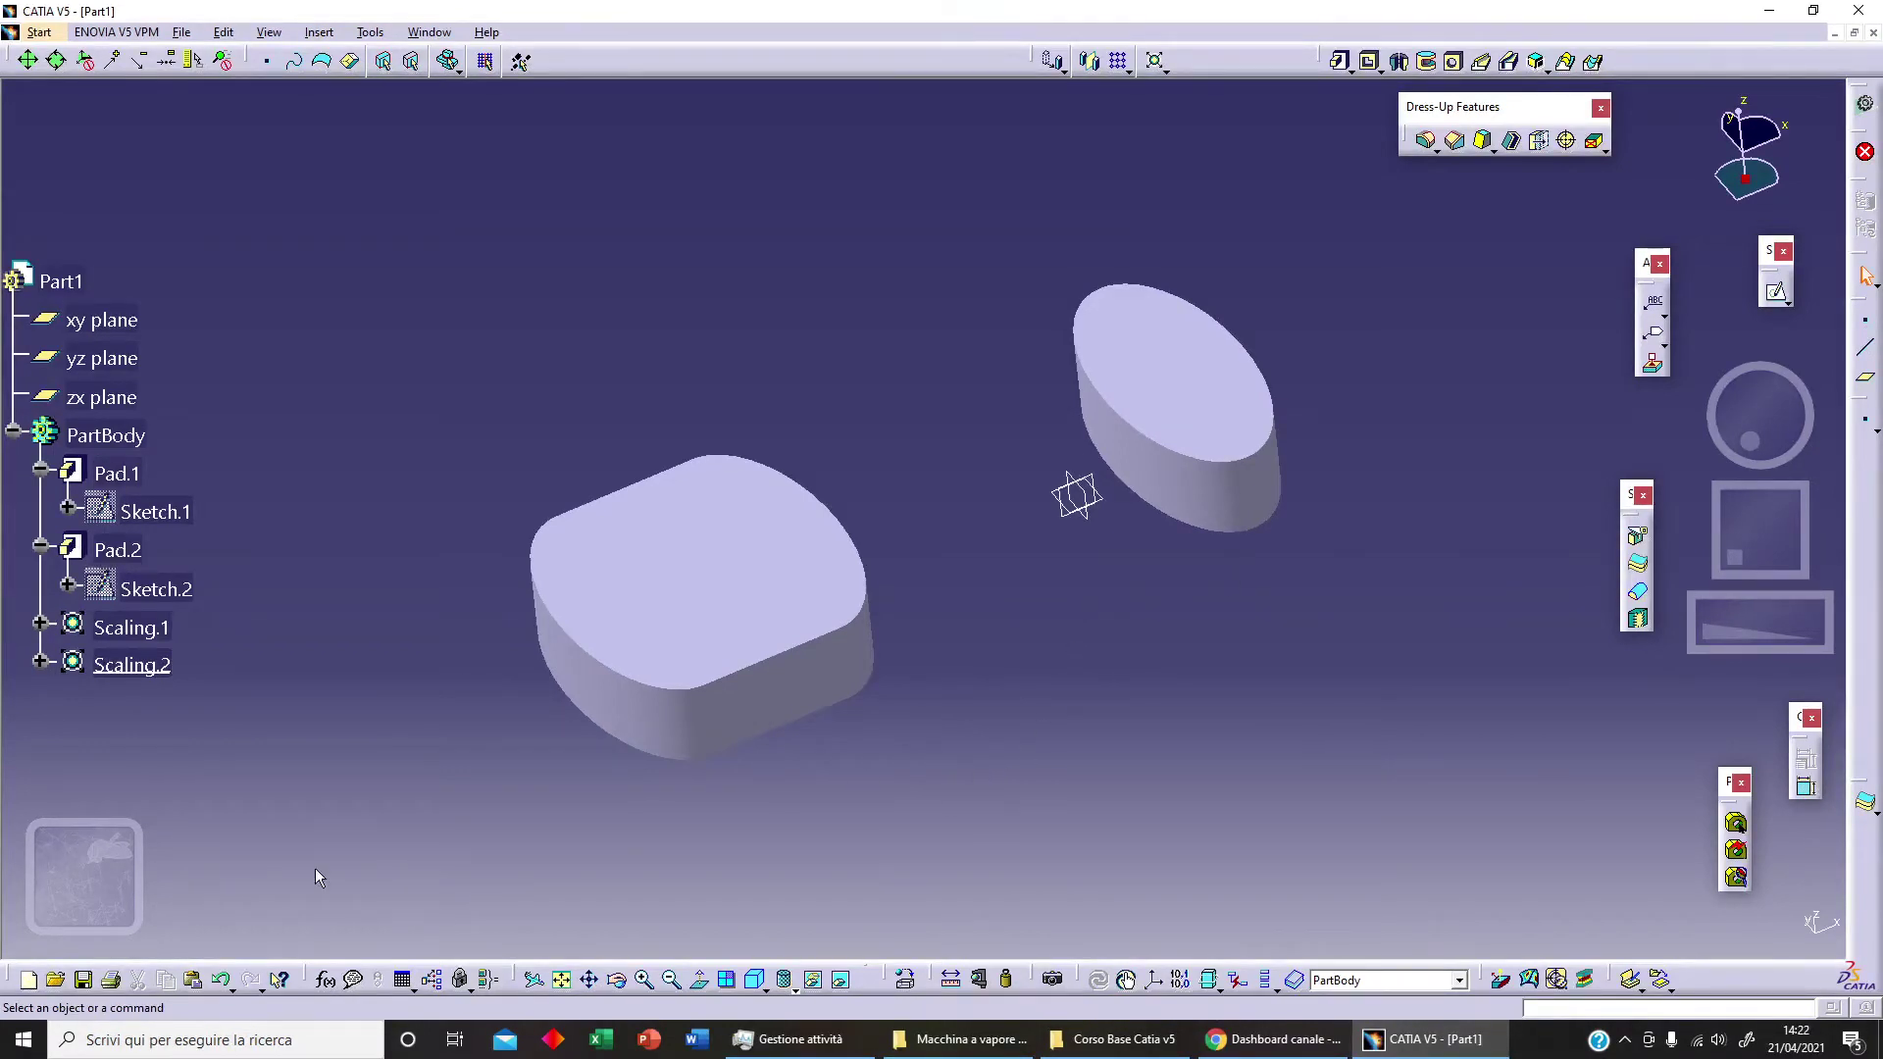
{"action": "left_click", "coordinate": [222, 981]}
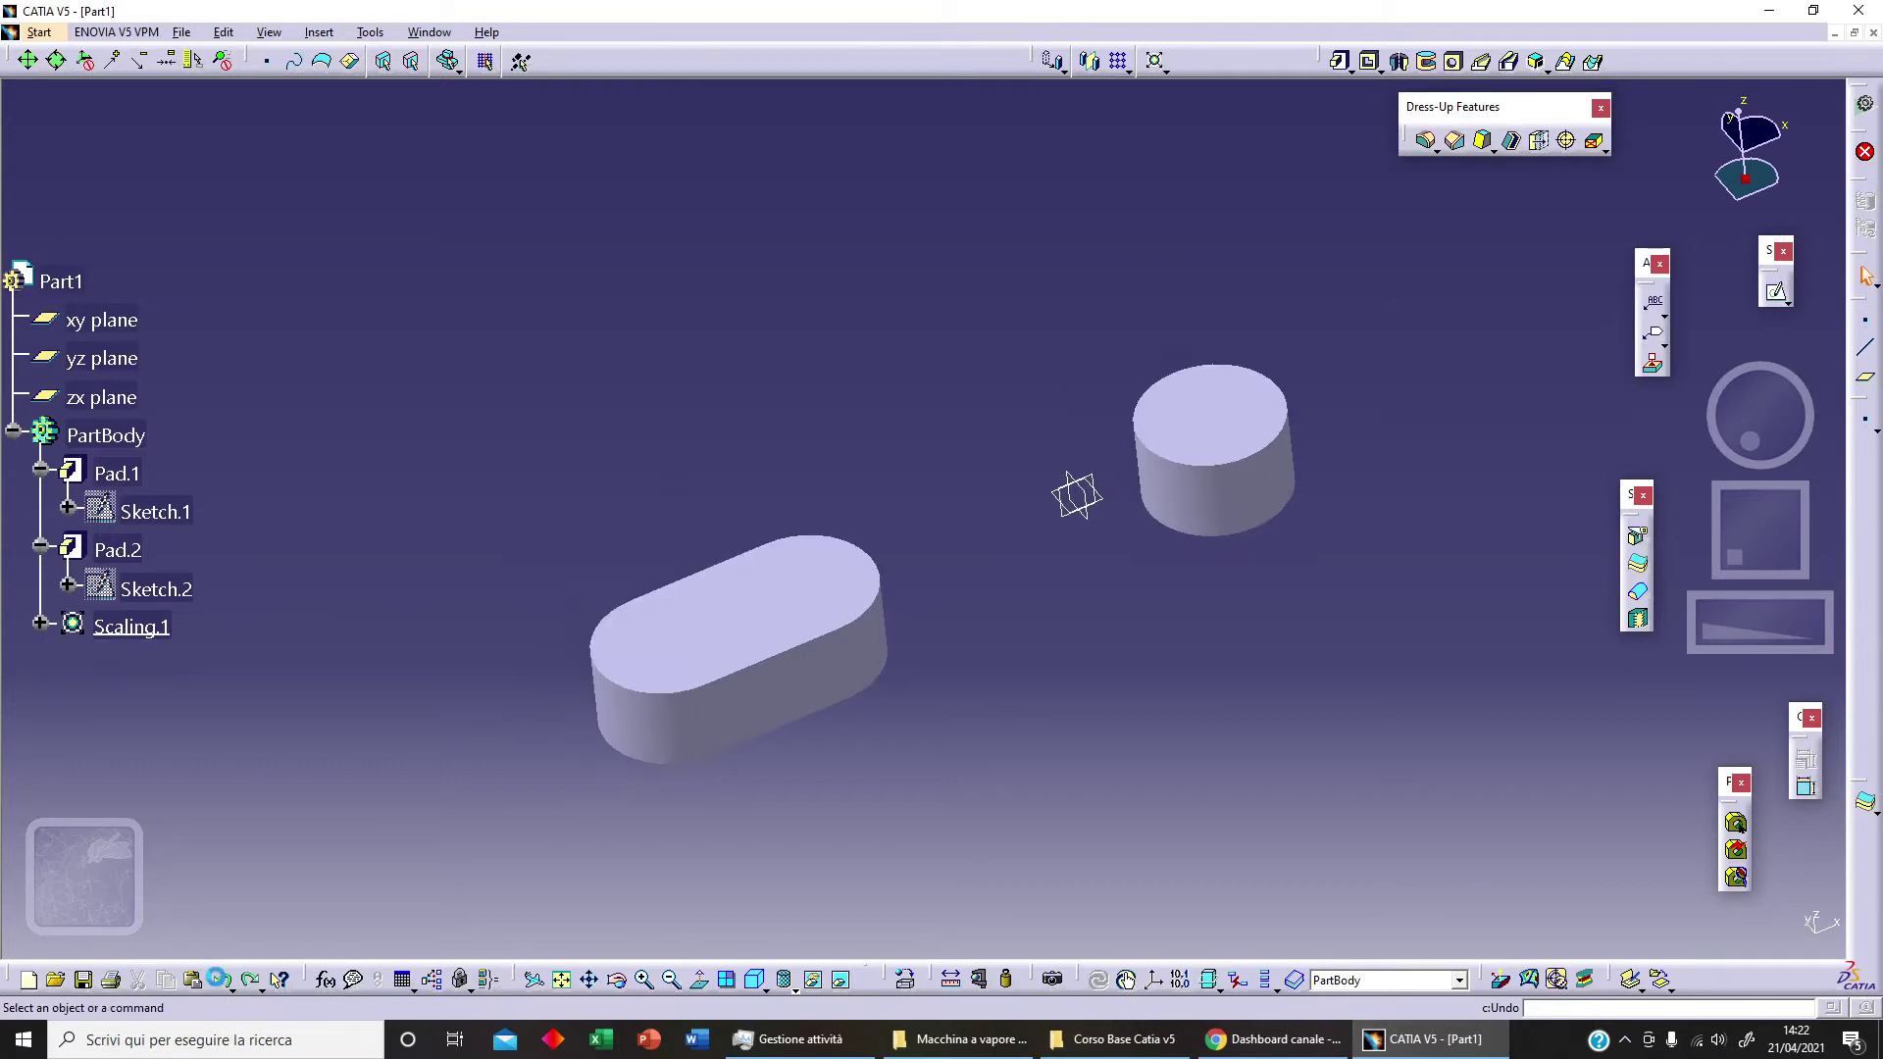
{"action": "left_click", "coordinate": [221, 980]}
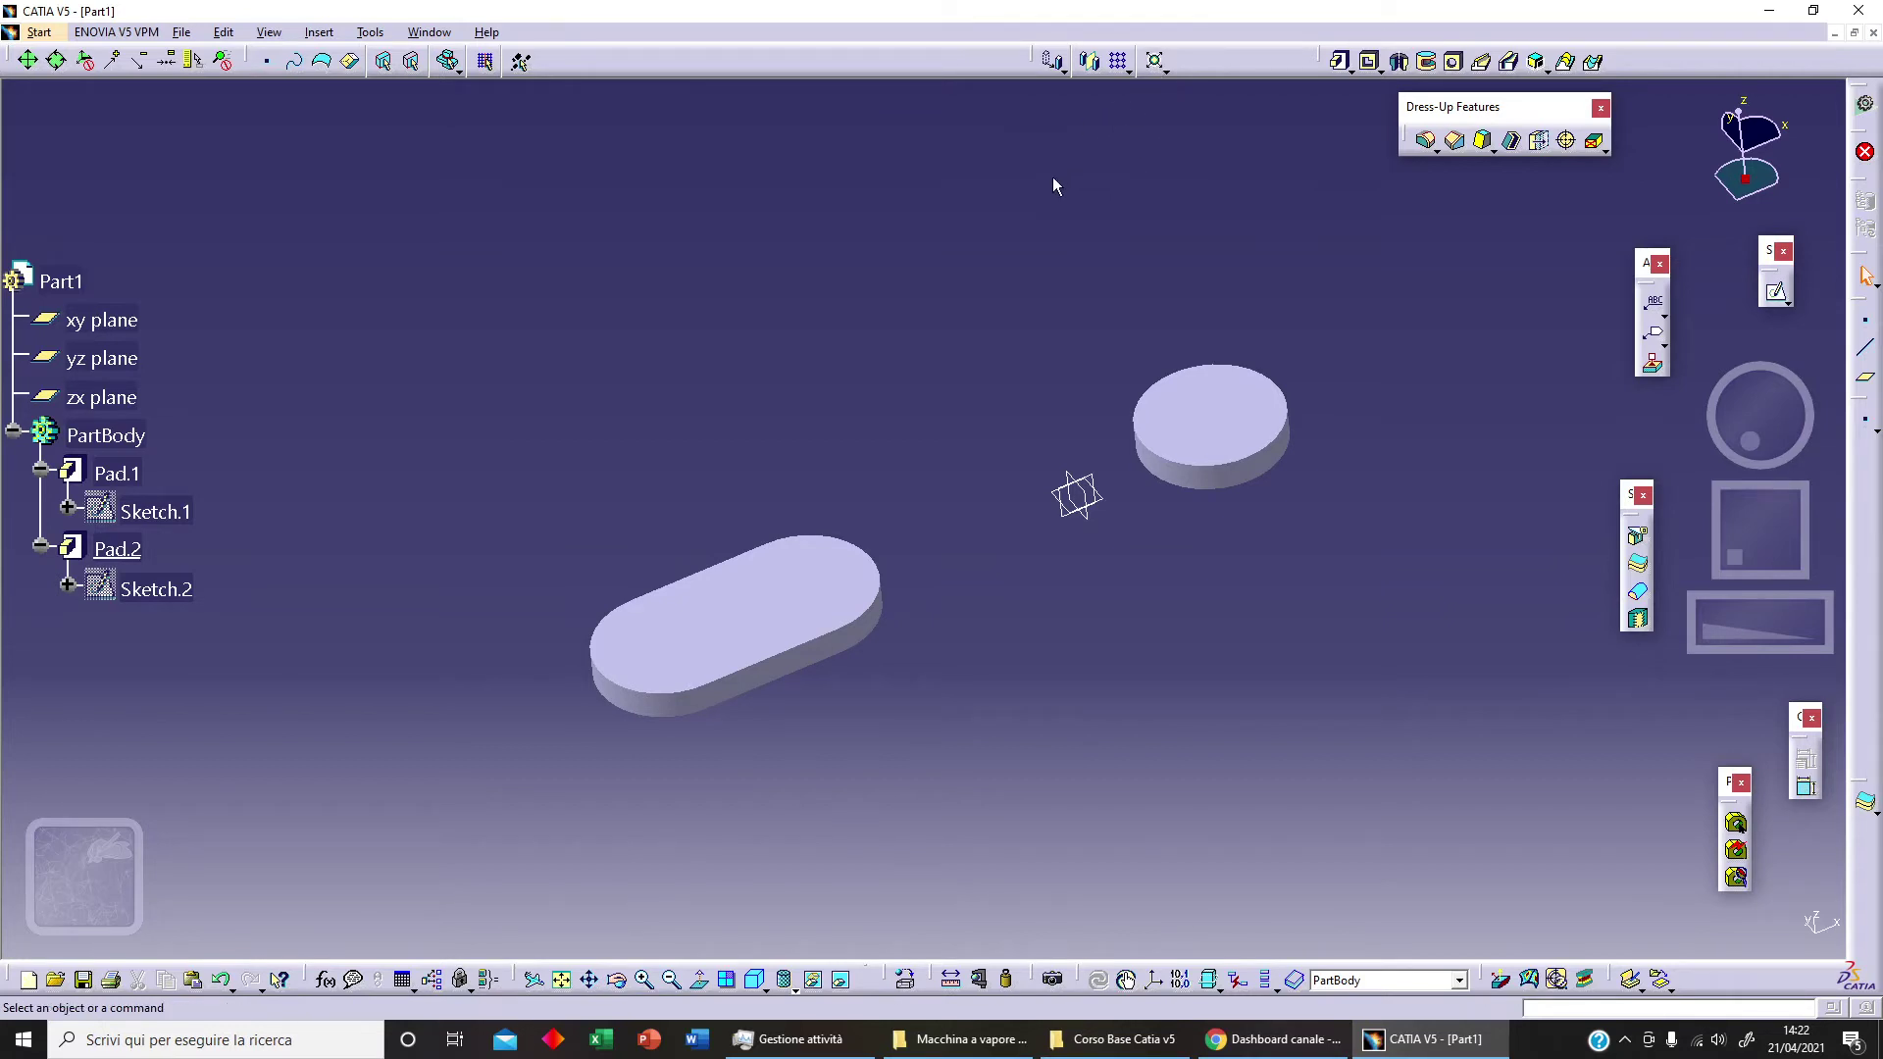
{"action": "middle_click_drag", "start_coordinate": [1286, 707], "coordinate": [1280, 671]}
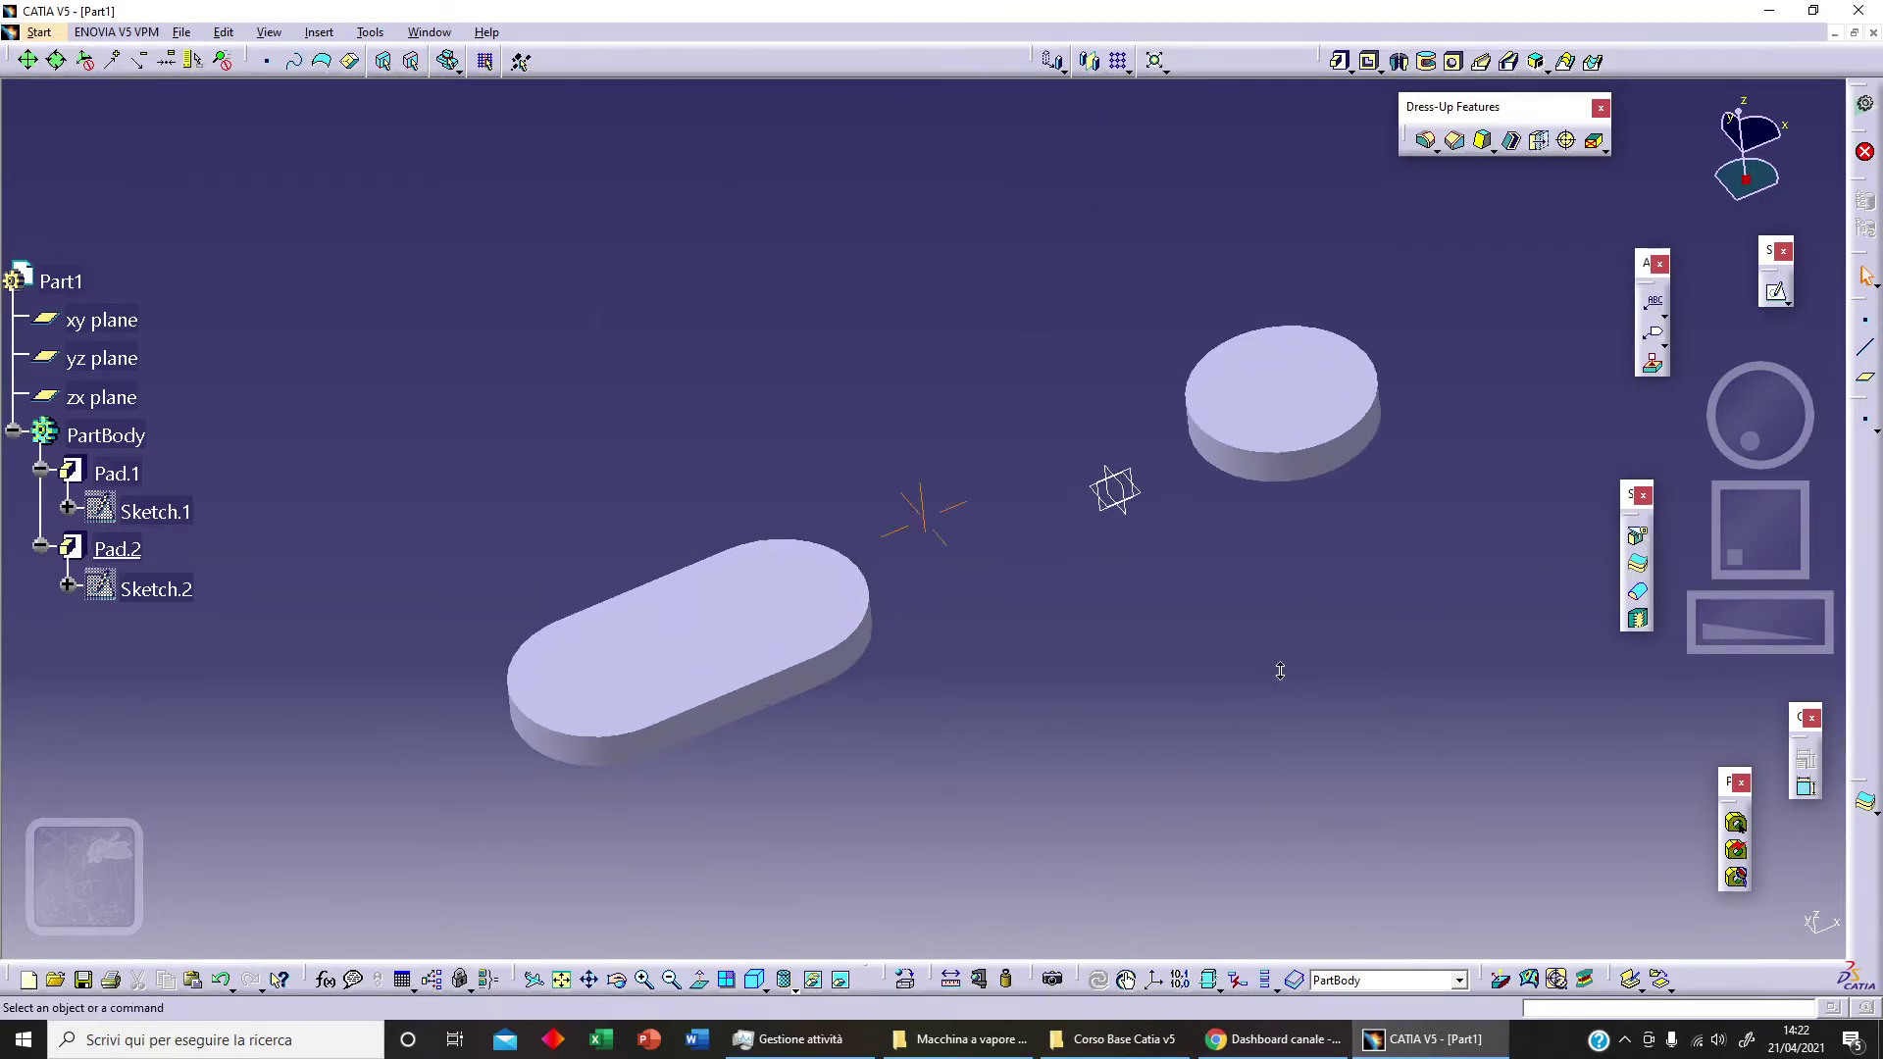
Start an Affinity on the body and choose to create a new point for its origin
{"action": "left_click", "coordinate": [1166, 70]}
{"action": "left_click", "coordinate": [1188, 124]}
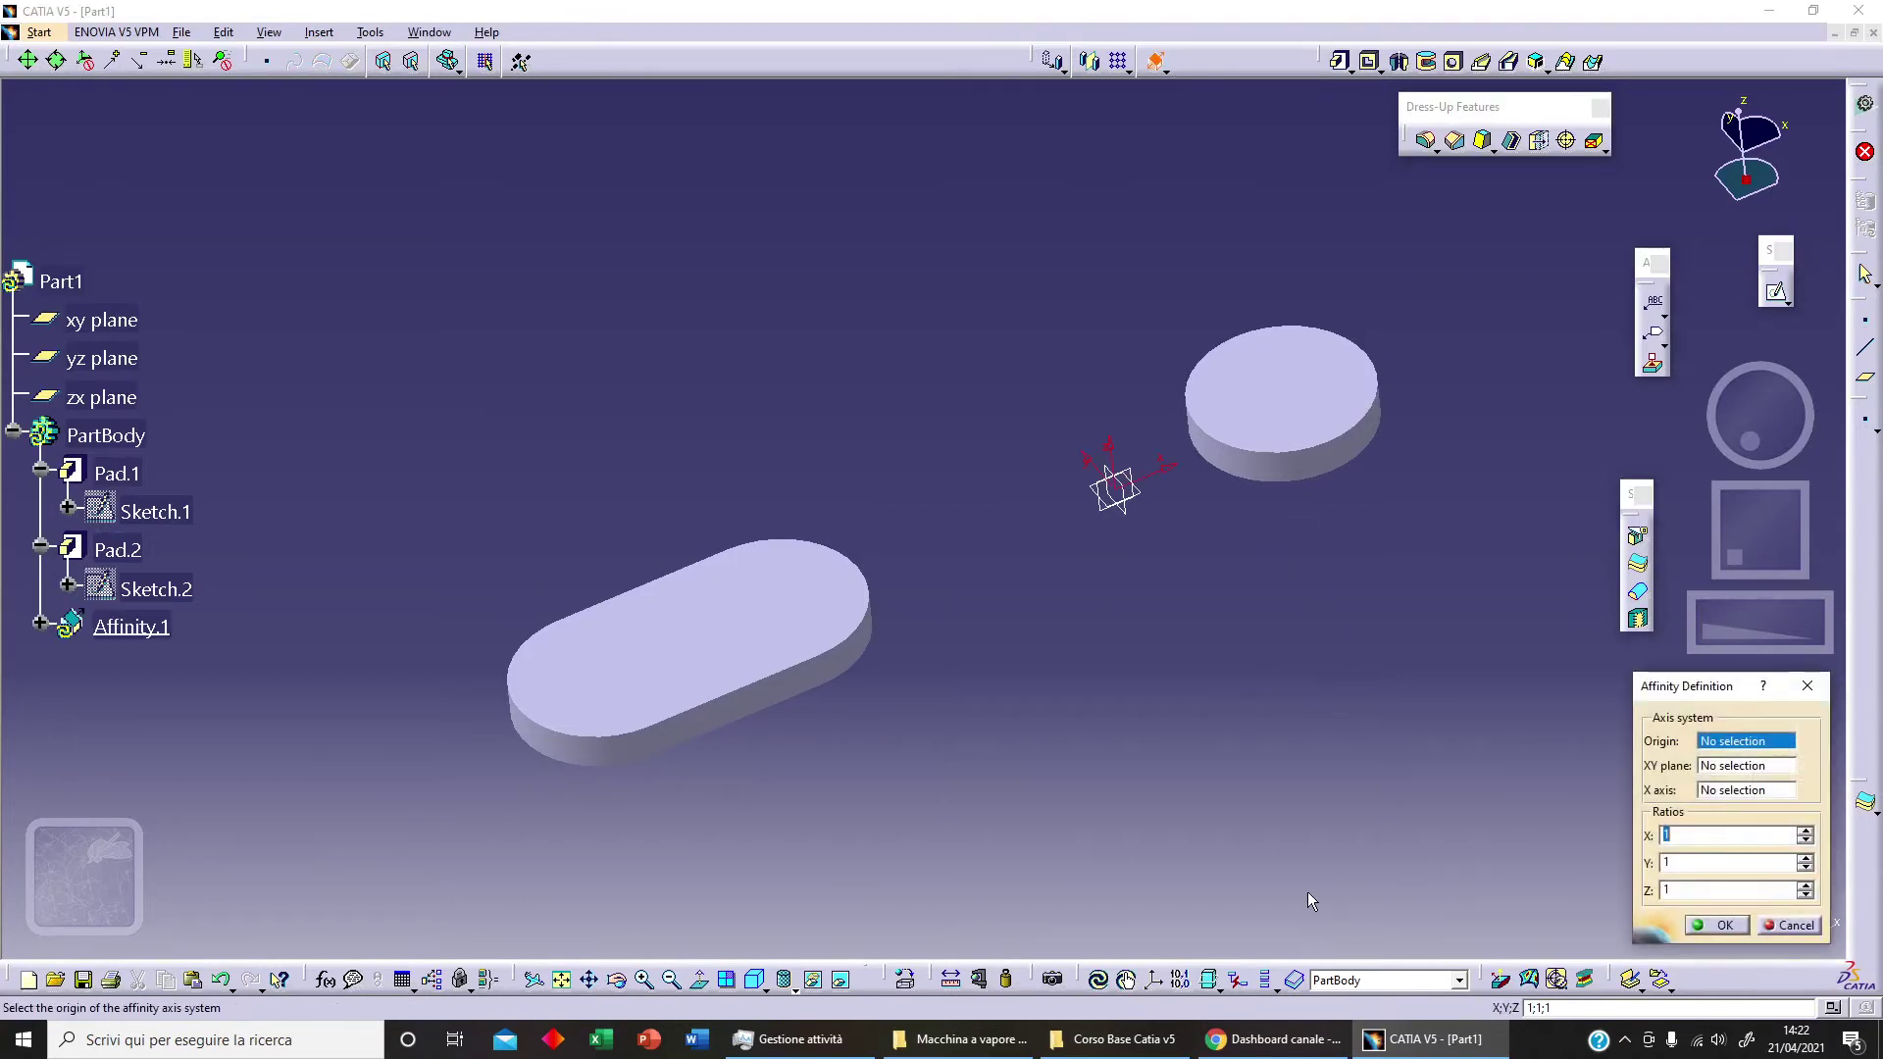
{"action": "middle_click_drag", "start_coordinate": [1122, 663], "coordinate": [907, 677]}
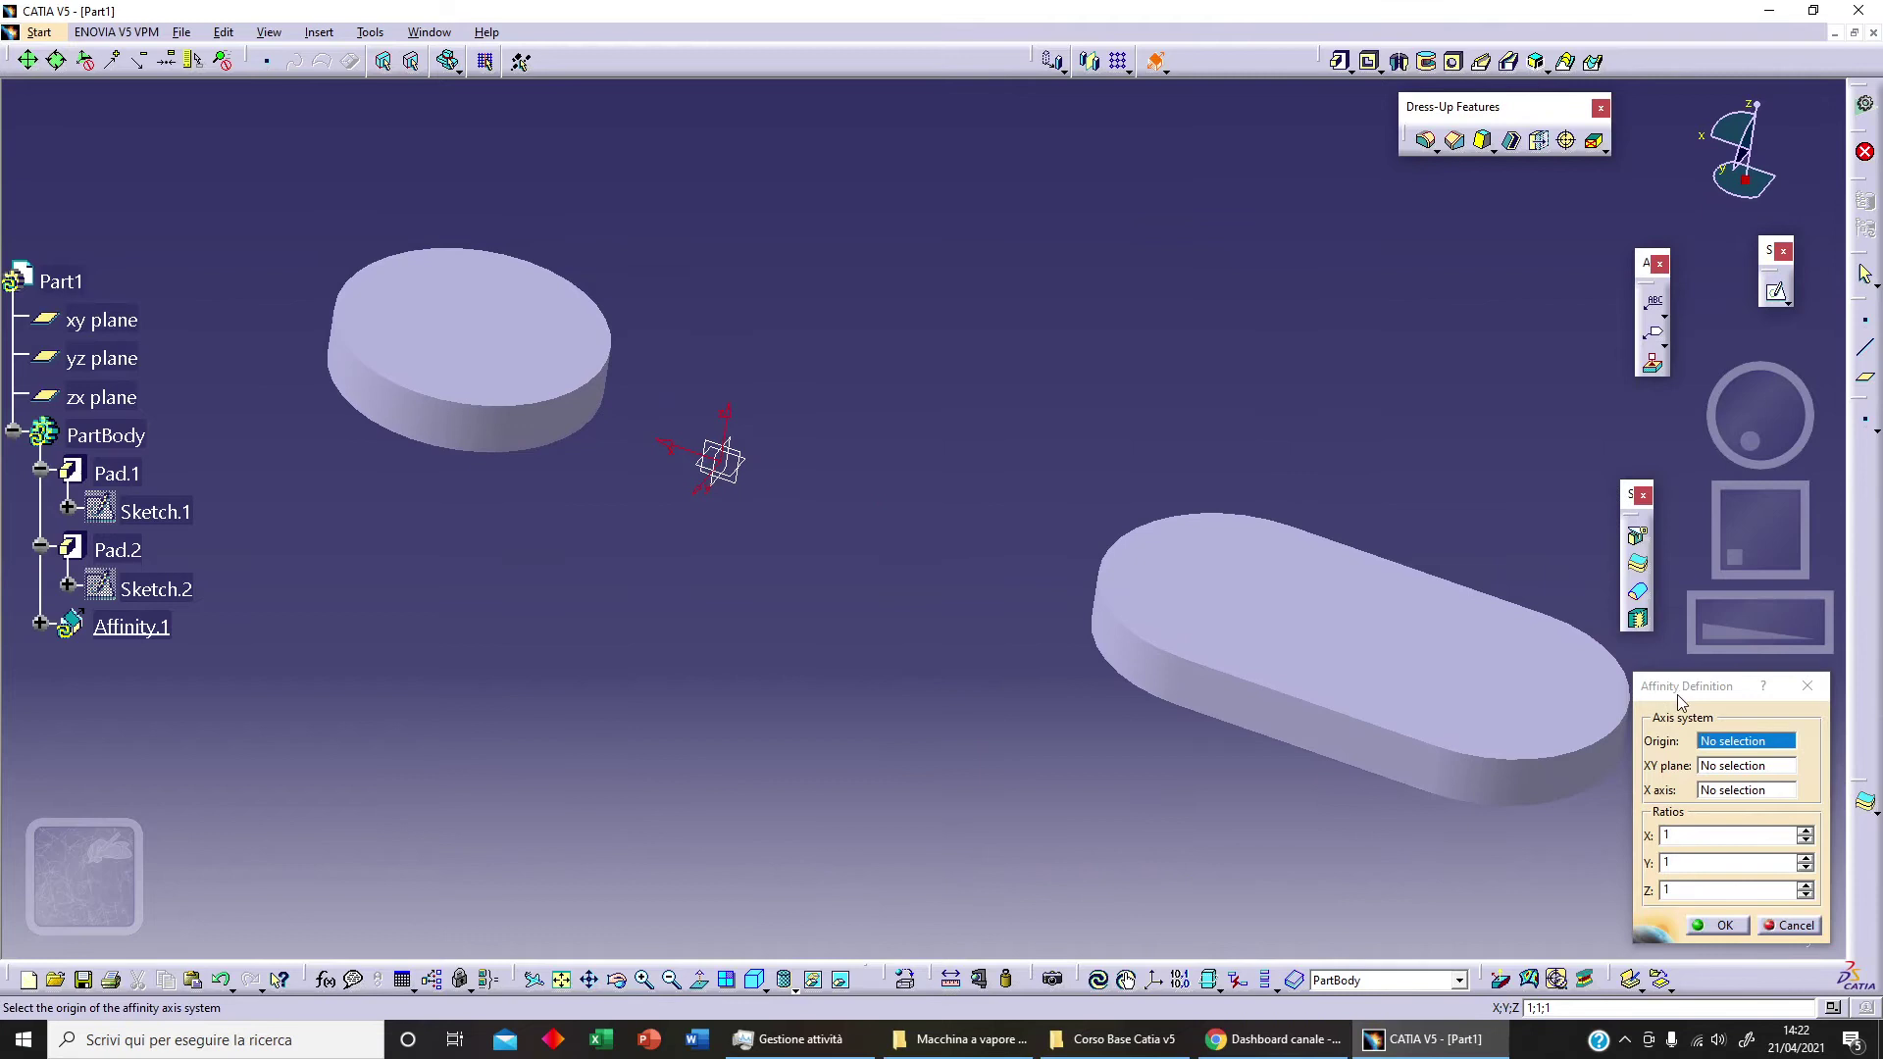
{"action": "right_click", "coordinate": [1729, 747]}
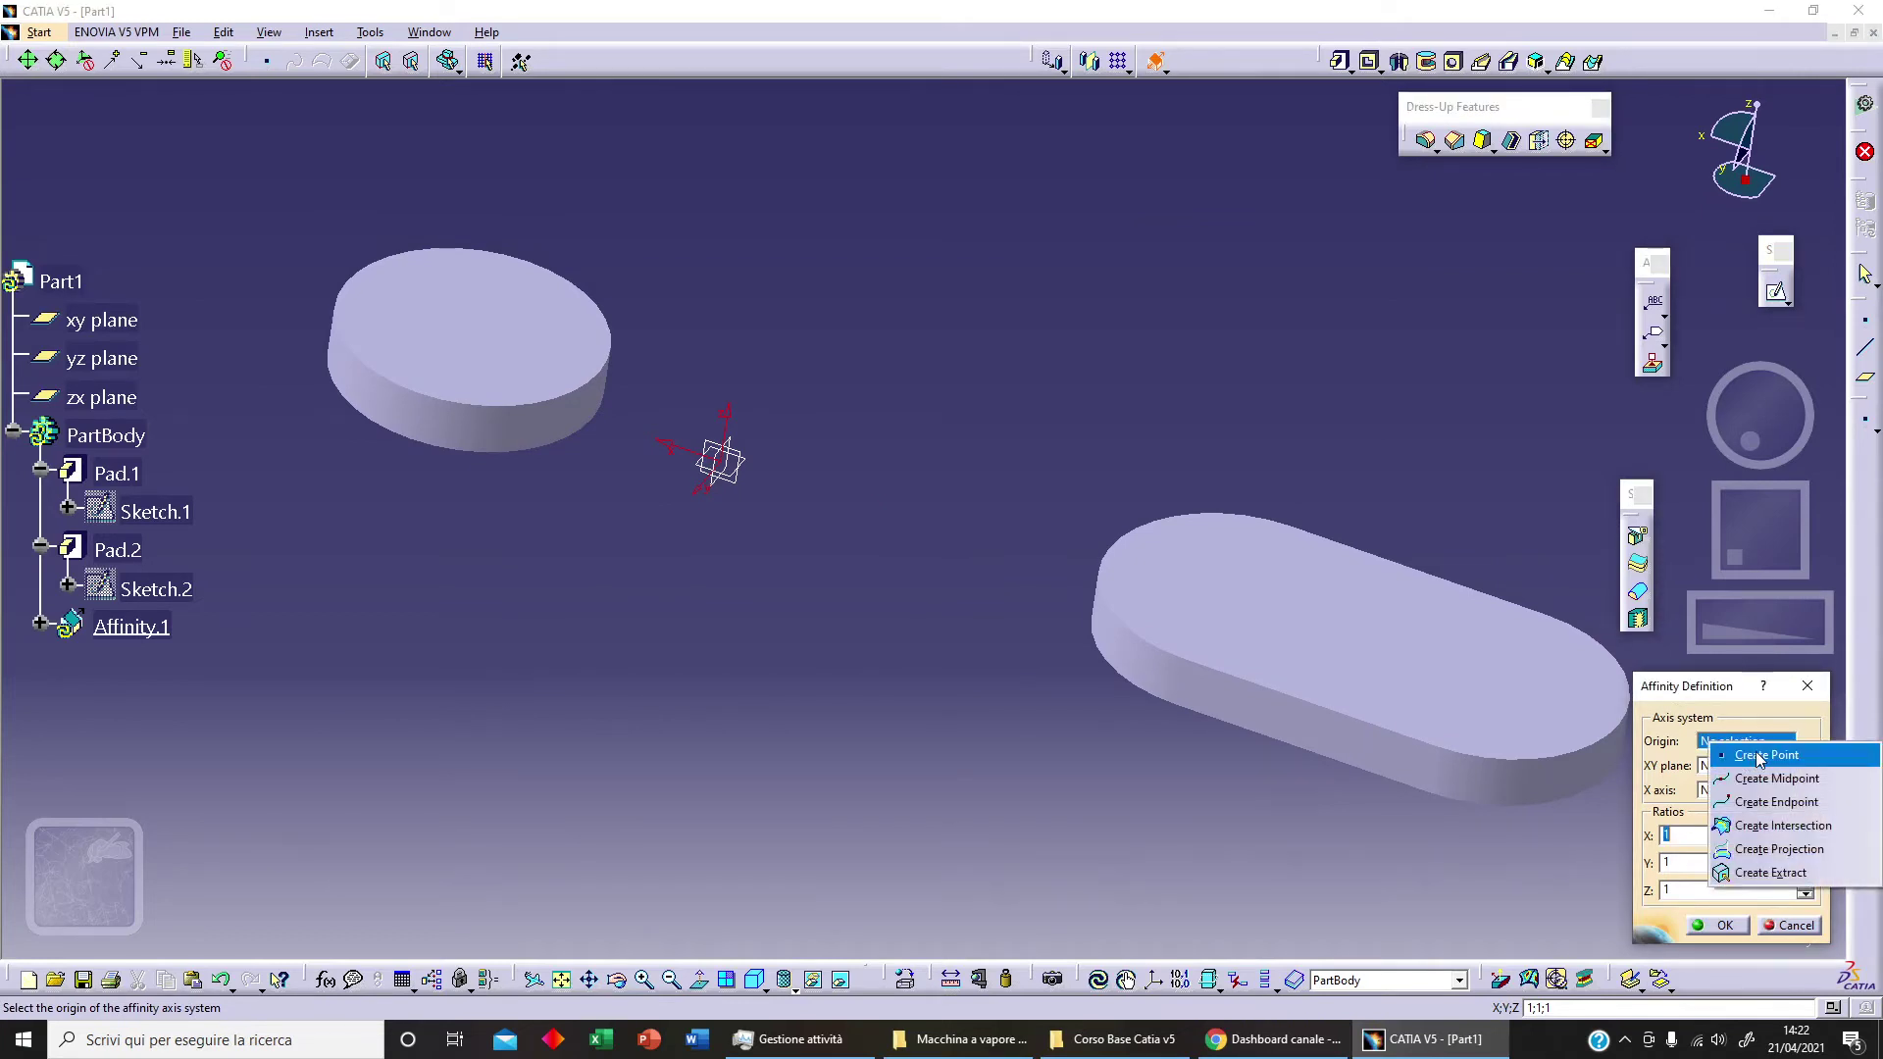
{"action": "left_click", "coordinate": [1759, 755]}
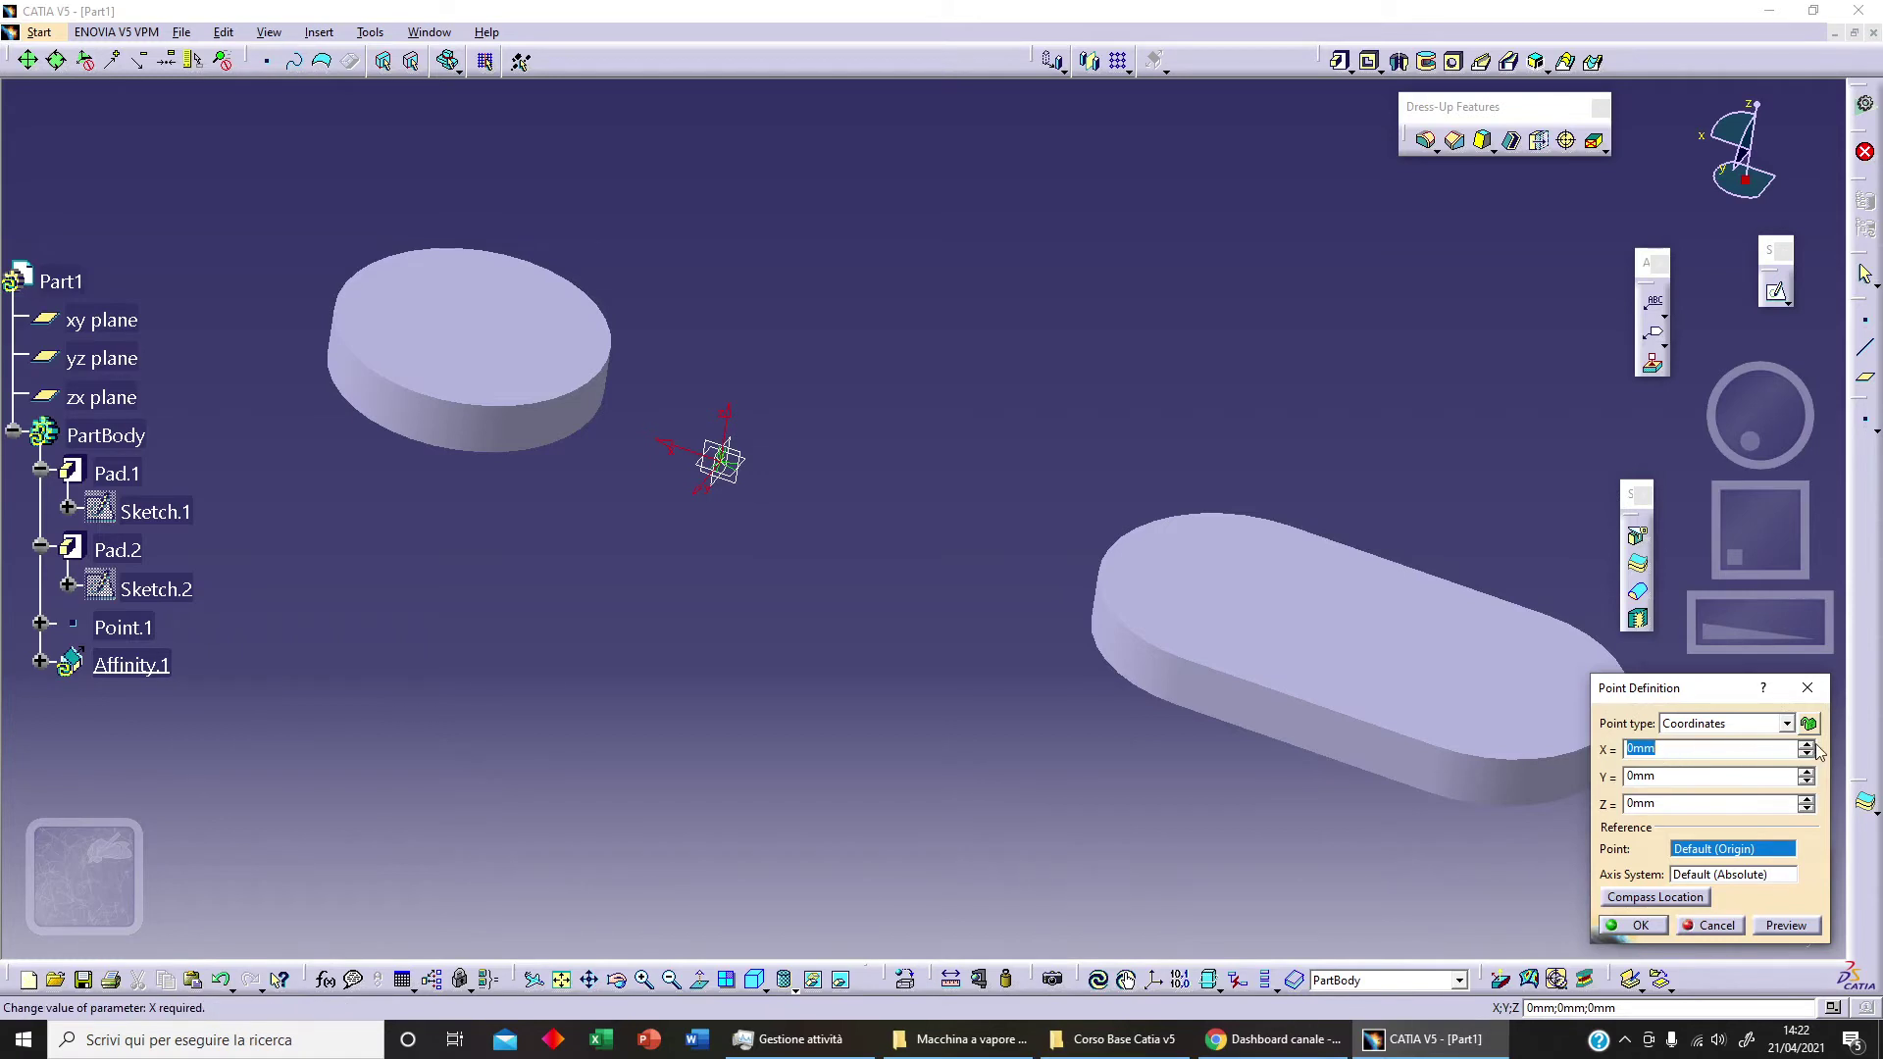
Create Point.1 at X 25mm, Y 0mm, Z 0mm as the Affinity's origin
{"action": "type", "text": "2"}
{"action": "key", "text": "Return"}
{"action": "double_click", "coordinate": [1659, 749]}
{"action": "type", "text": "10"}
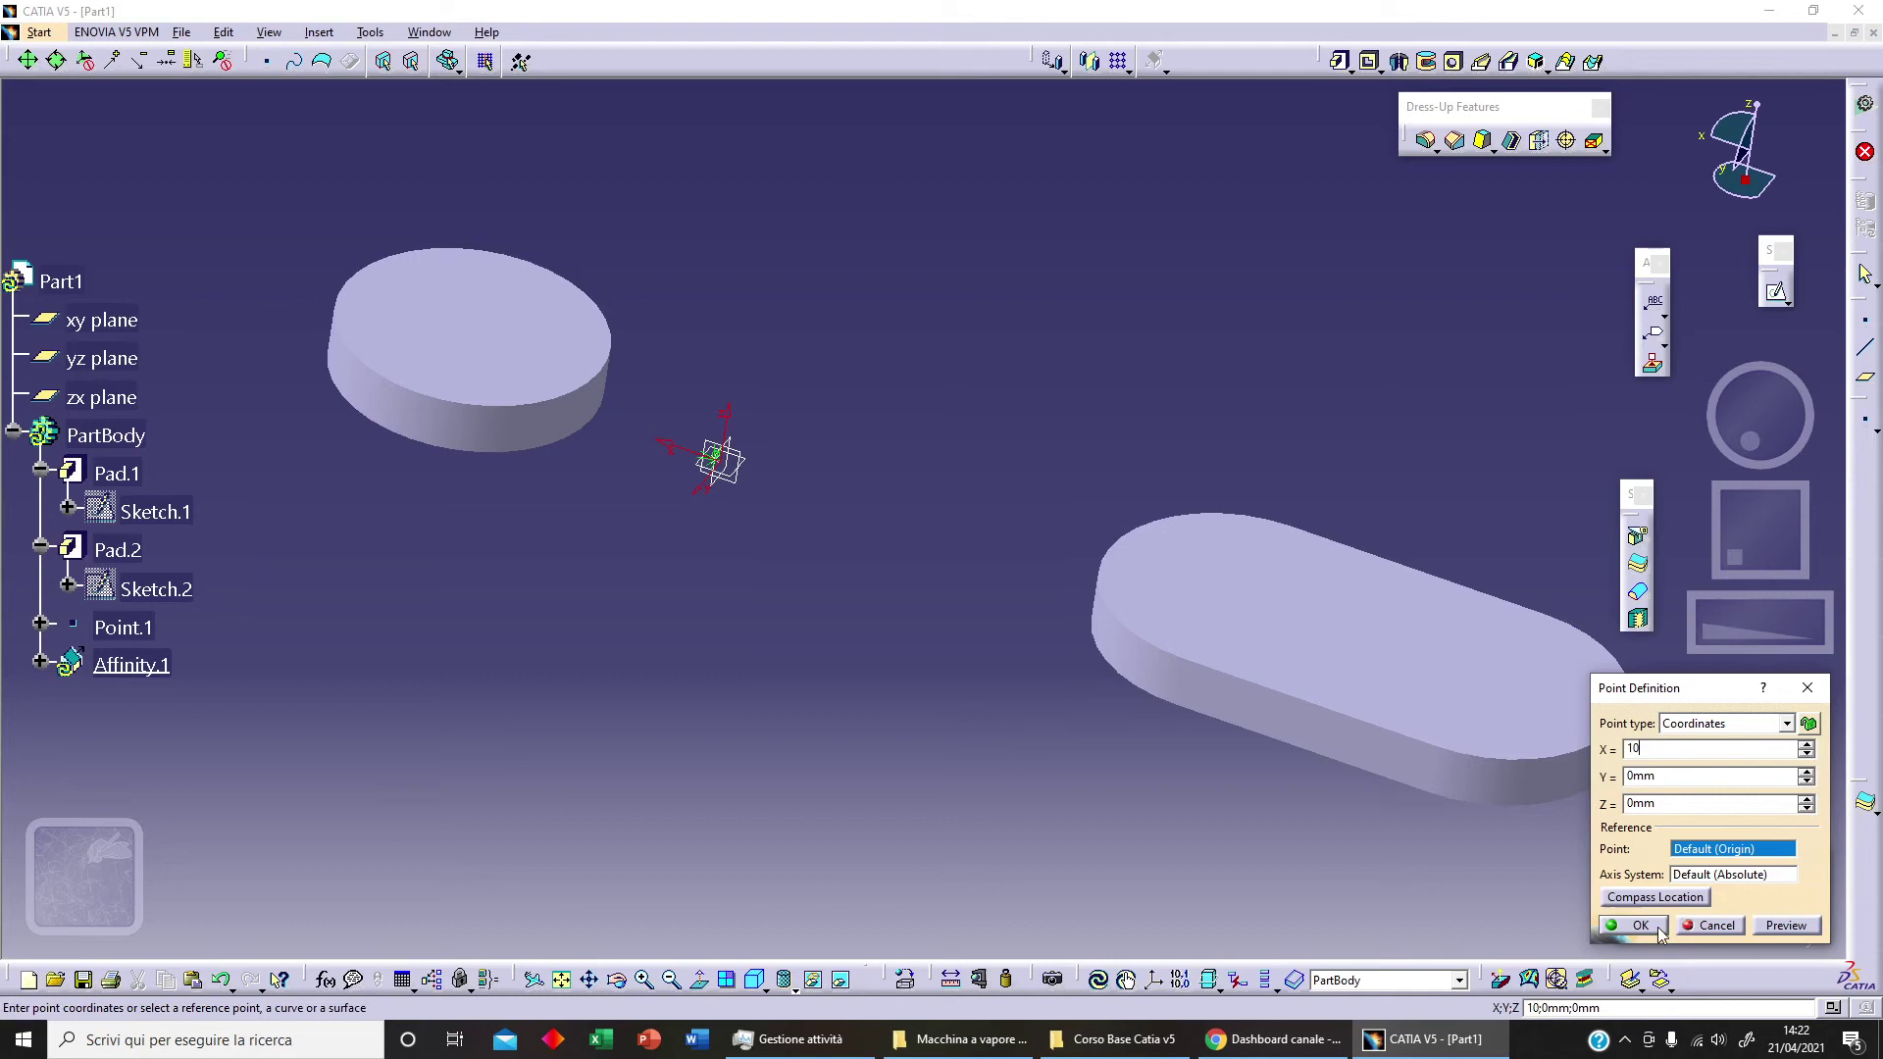
{"action": "left_click", "coordinate": [1778, 927]}
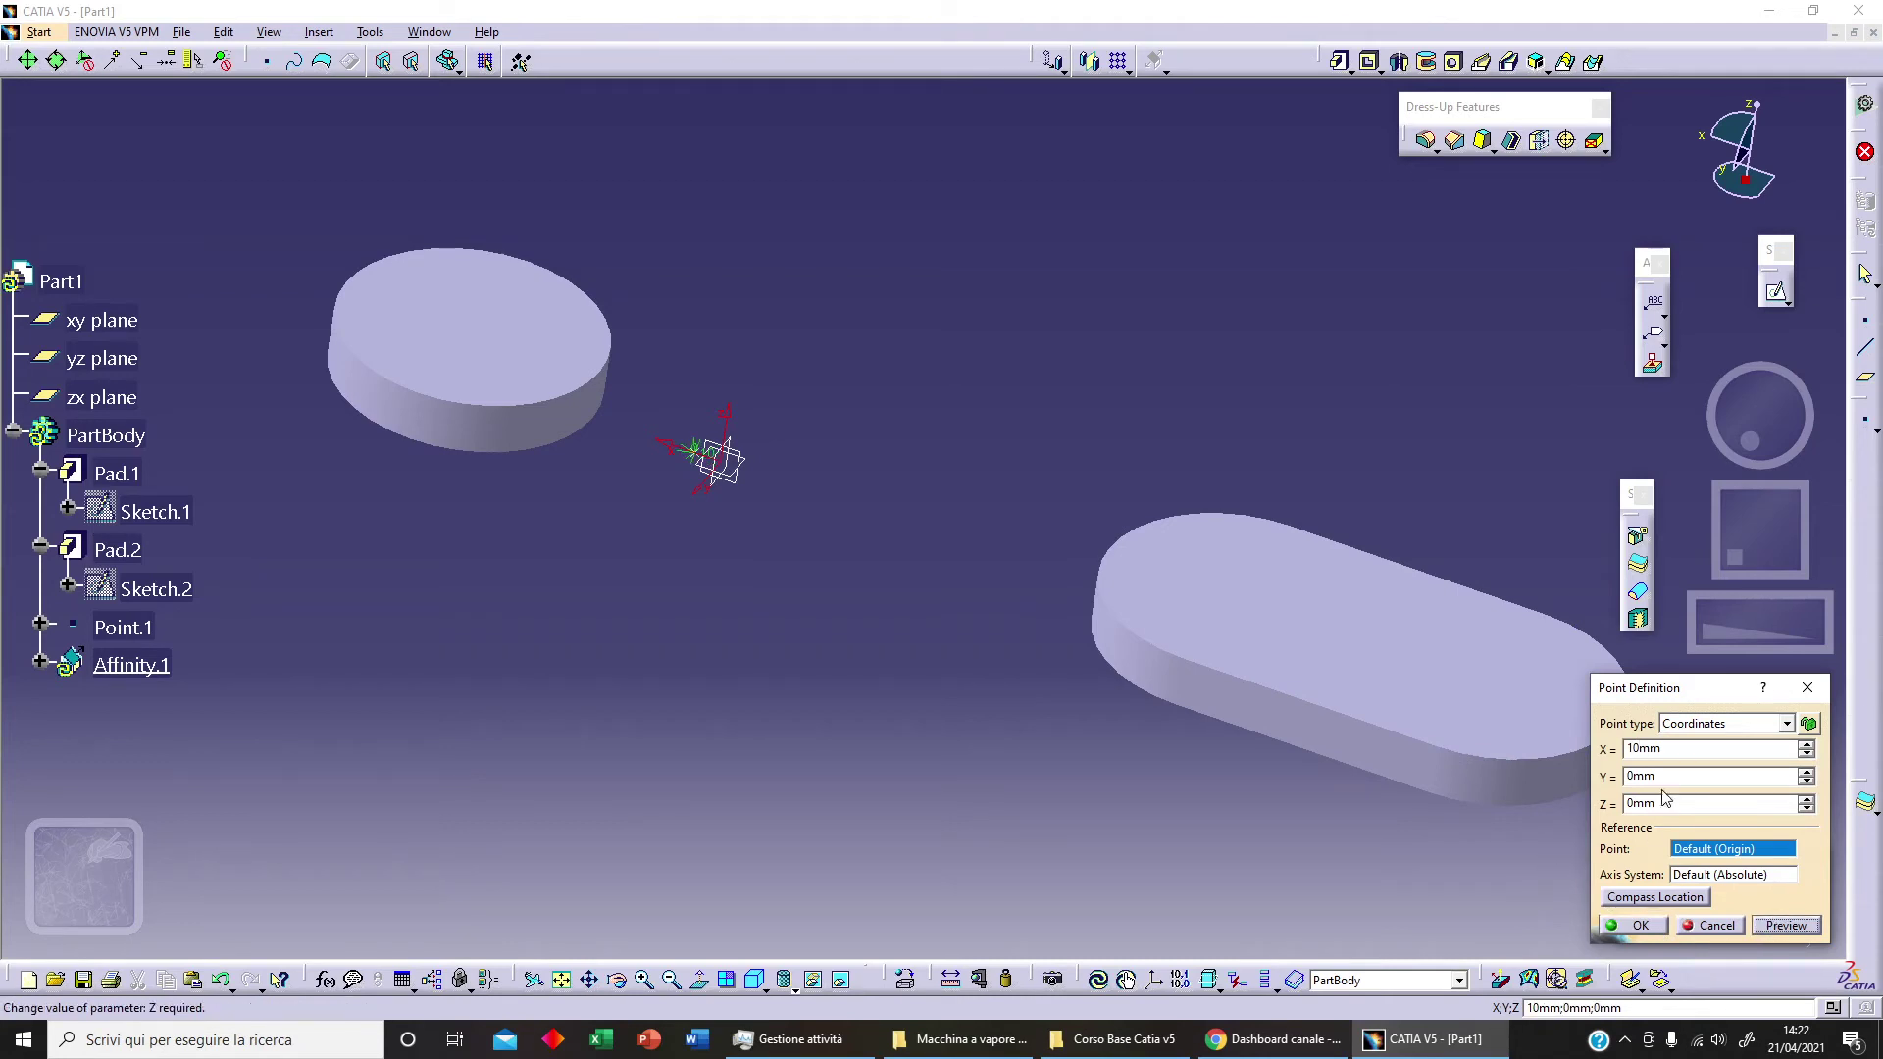
{"action": "double_click", "coordinate": [1672, 748]}
{"action": "type", "text": "258"}
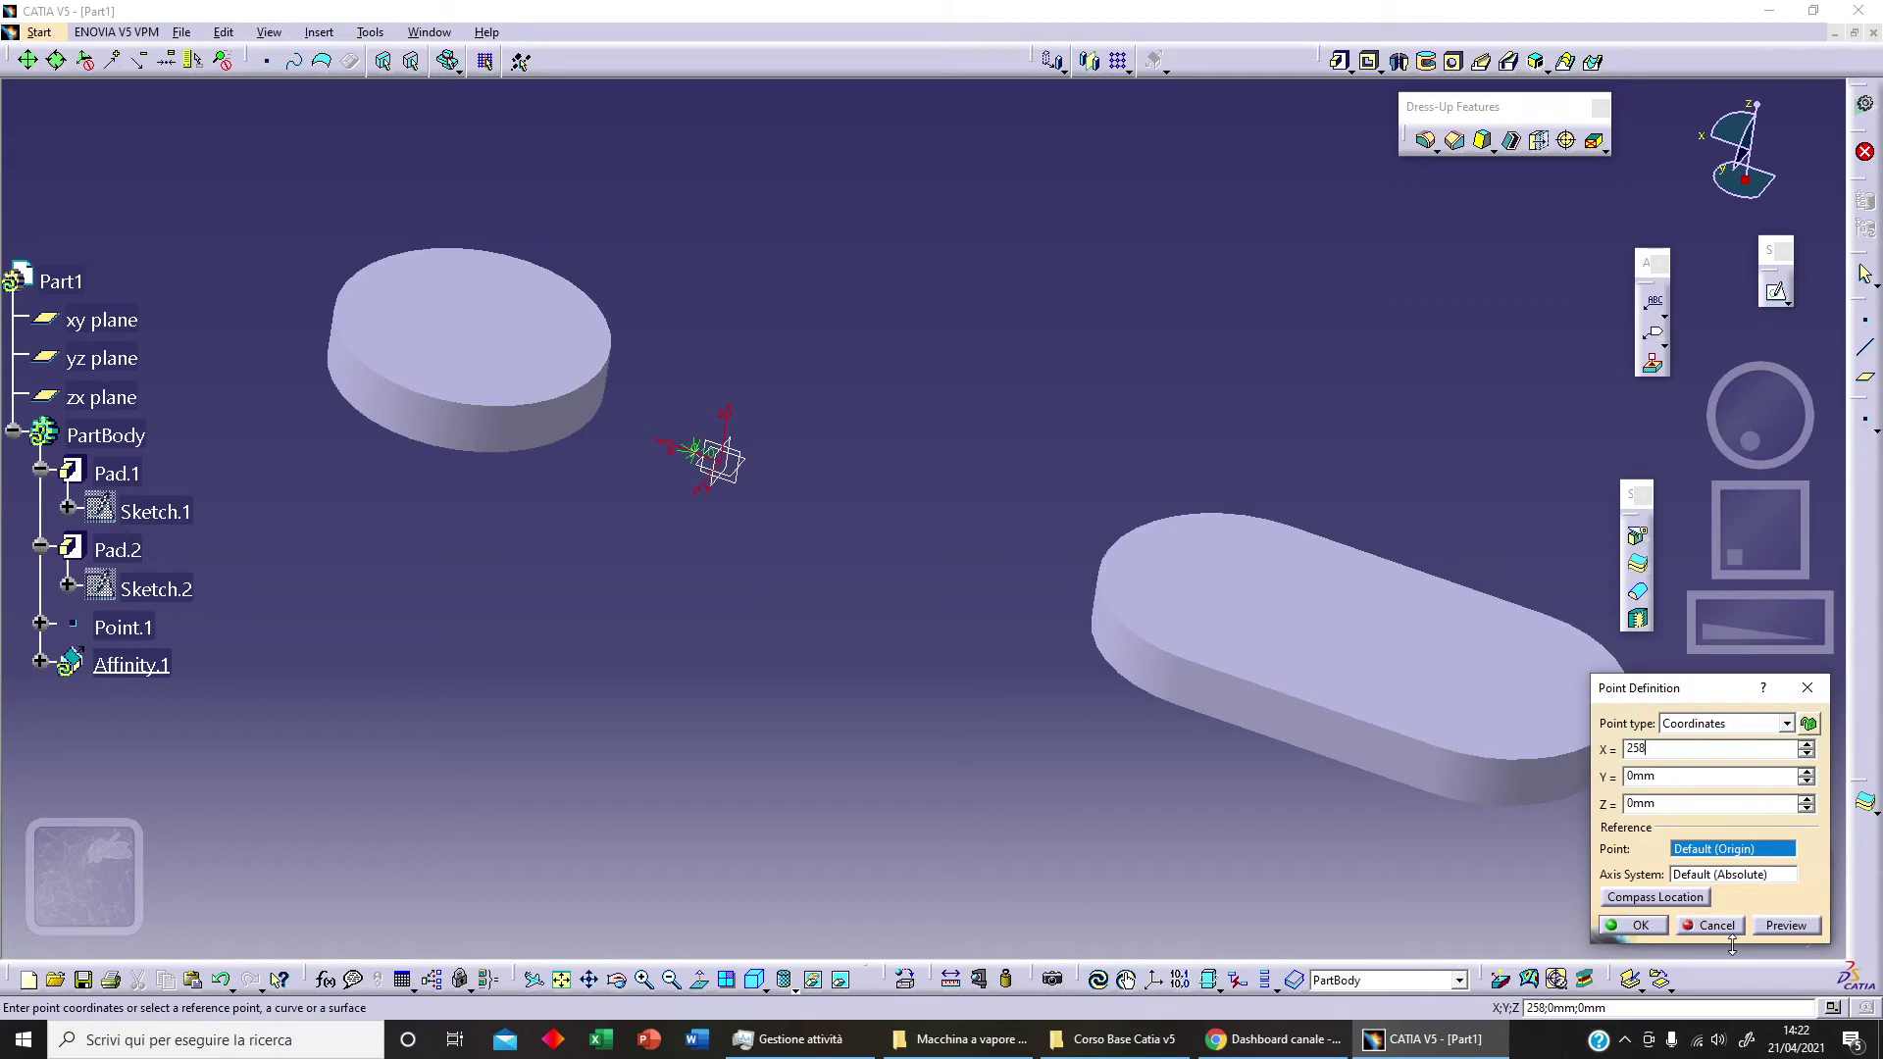
{"action": "key", "text": "BackSpace"}
{"action": "left_click", "coordinate": [1760, 932]}
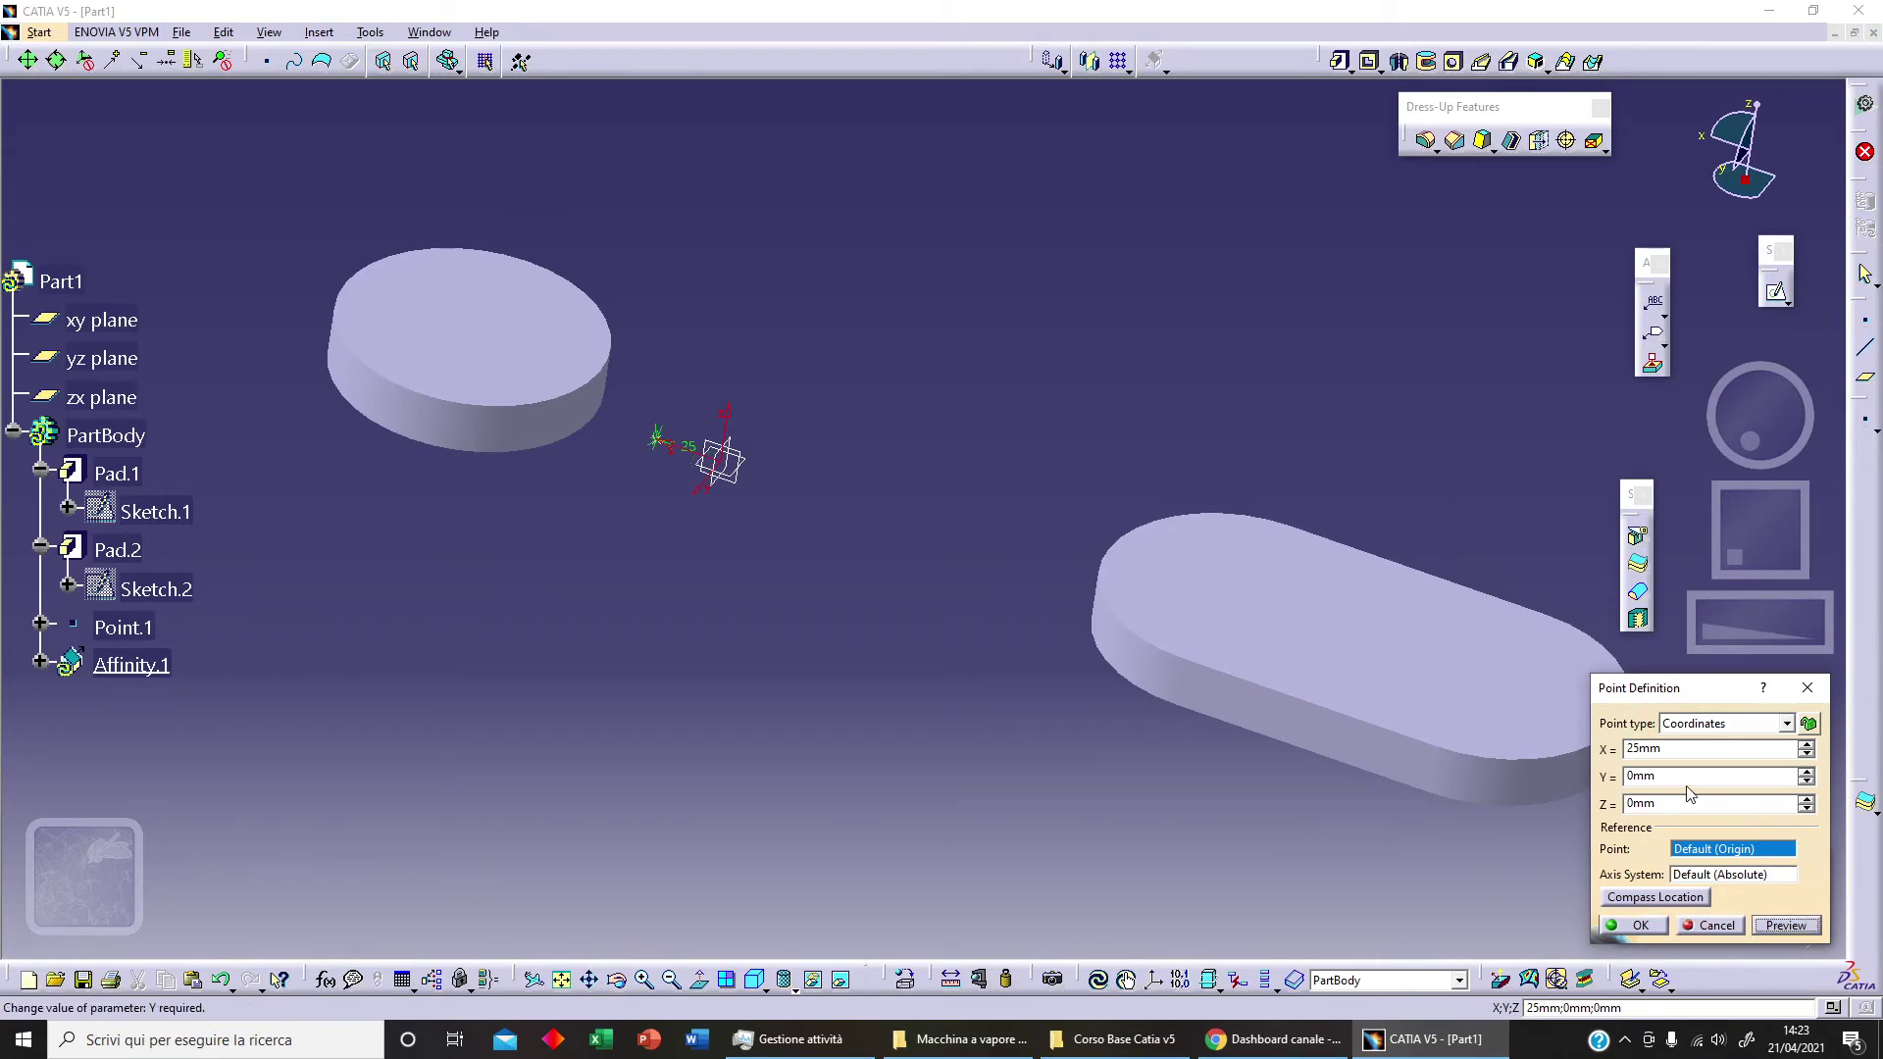
{"action": "left_click", "coordinate": [1657, 926]}
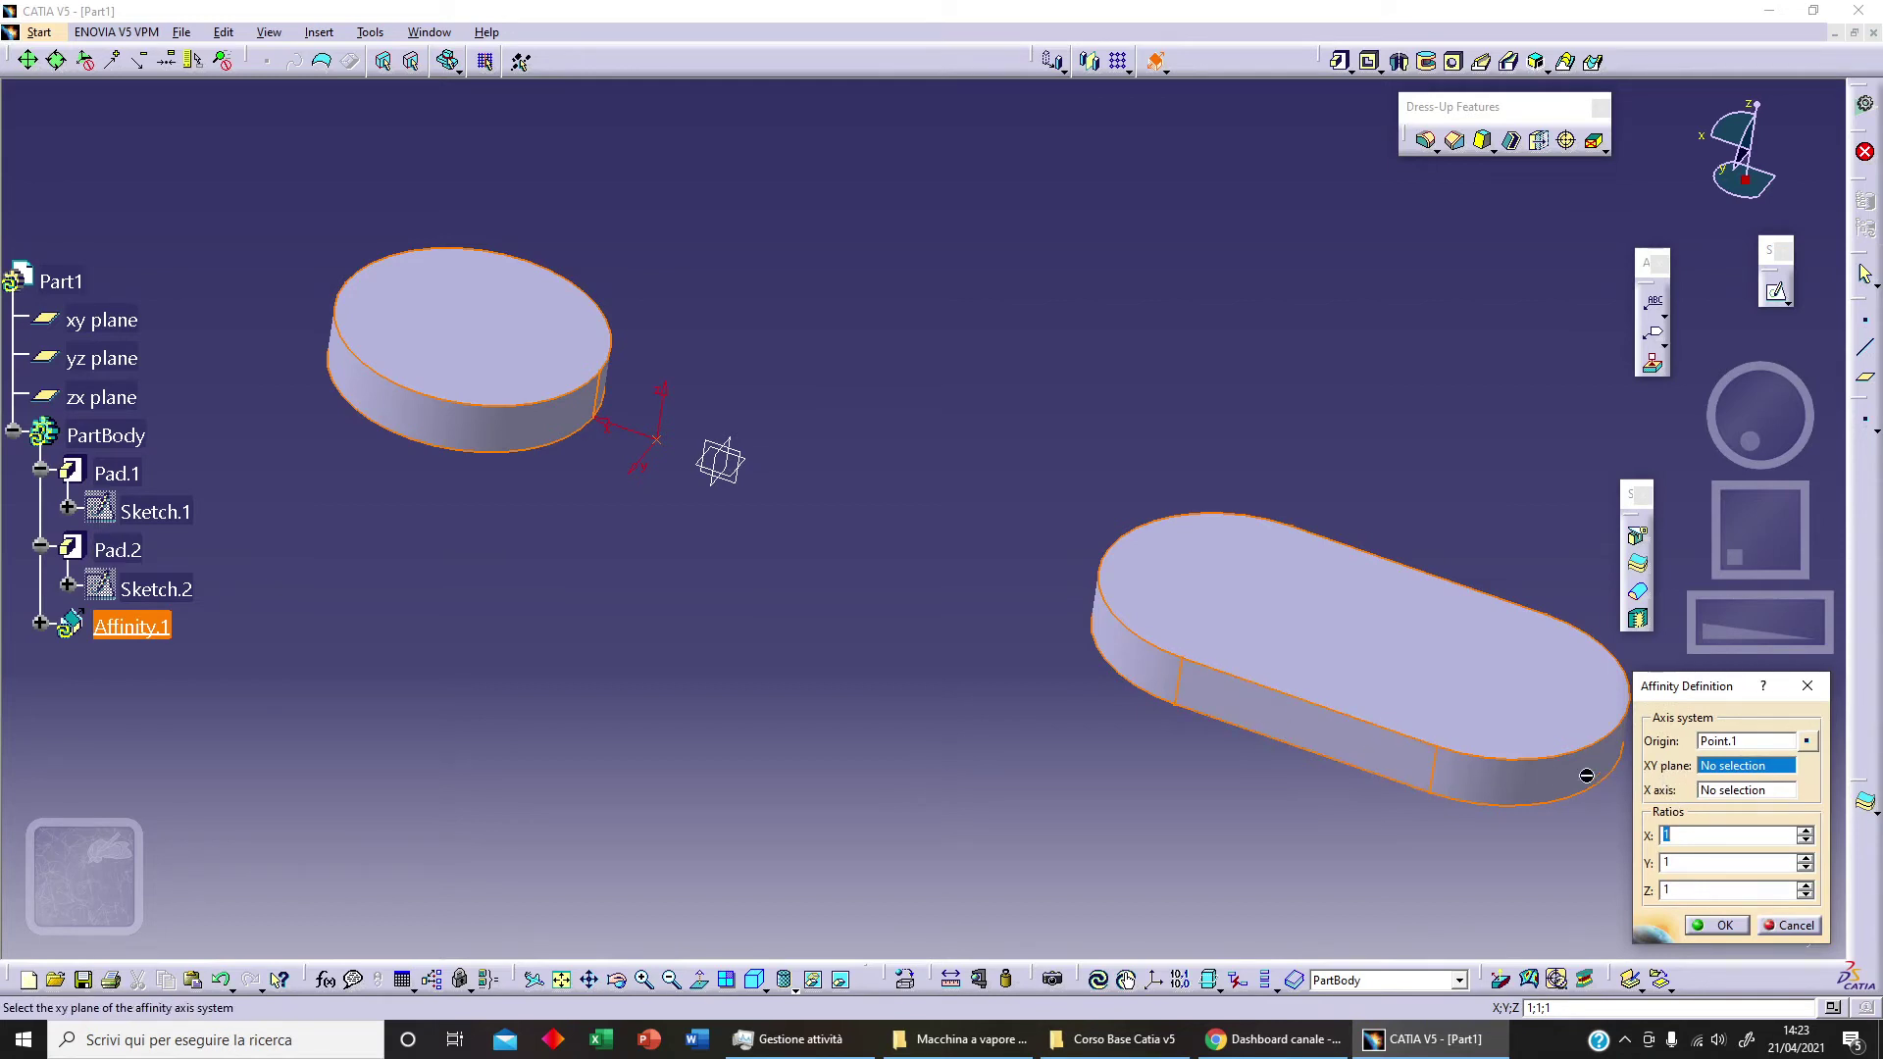
Use the zx plane as the Affinity's XY plane and the Y Axis as its X axis
{"action": "middle_click_drag", "start_coordinate": [909, 686], "coordinate": [896, 660]}
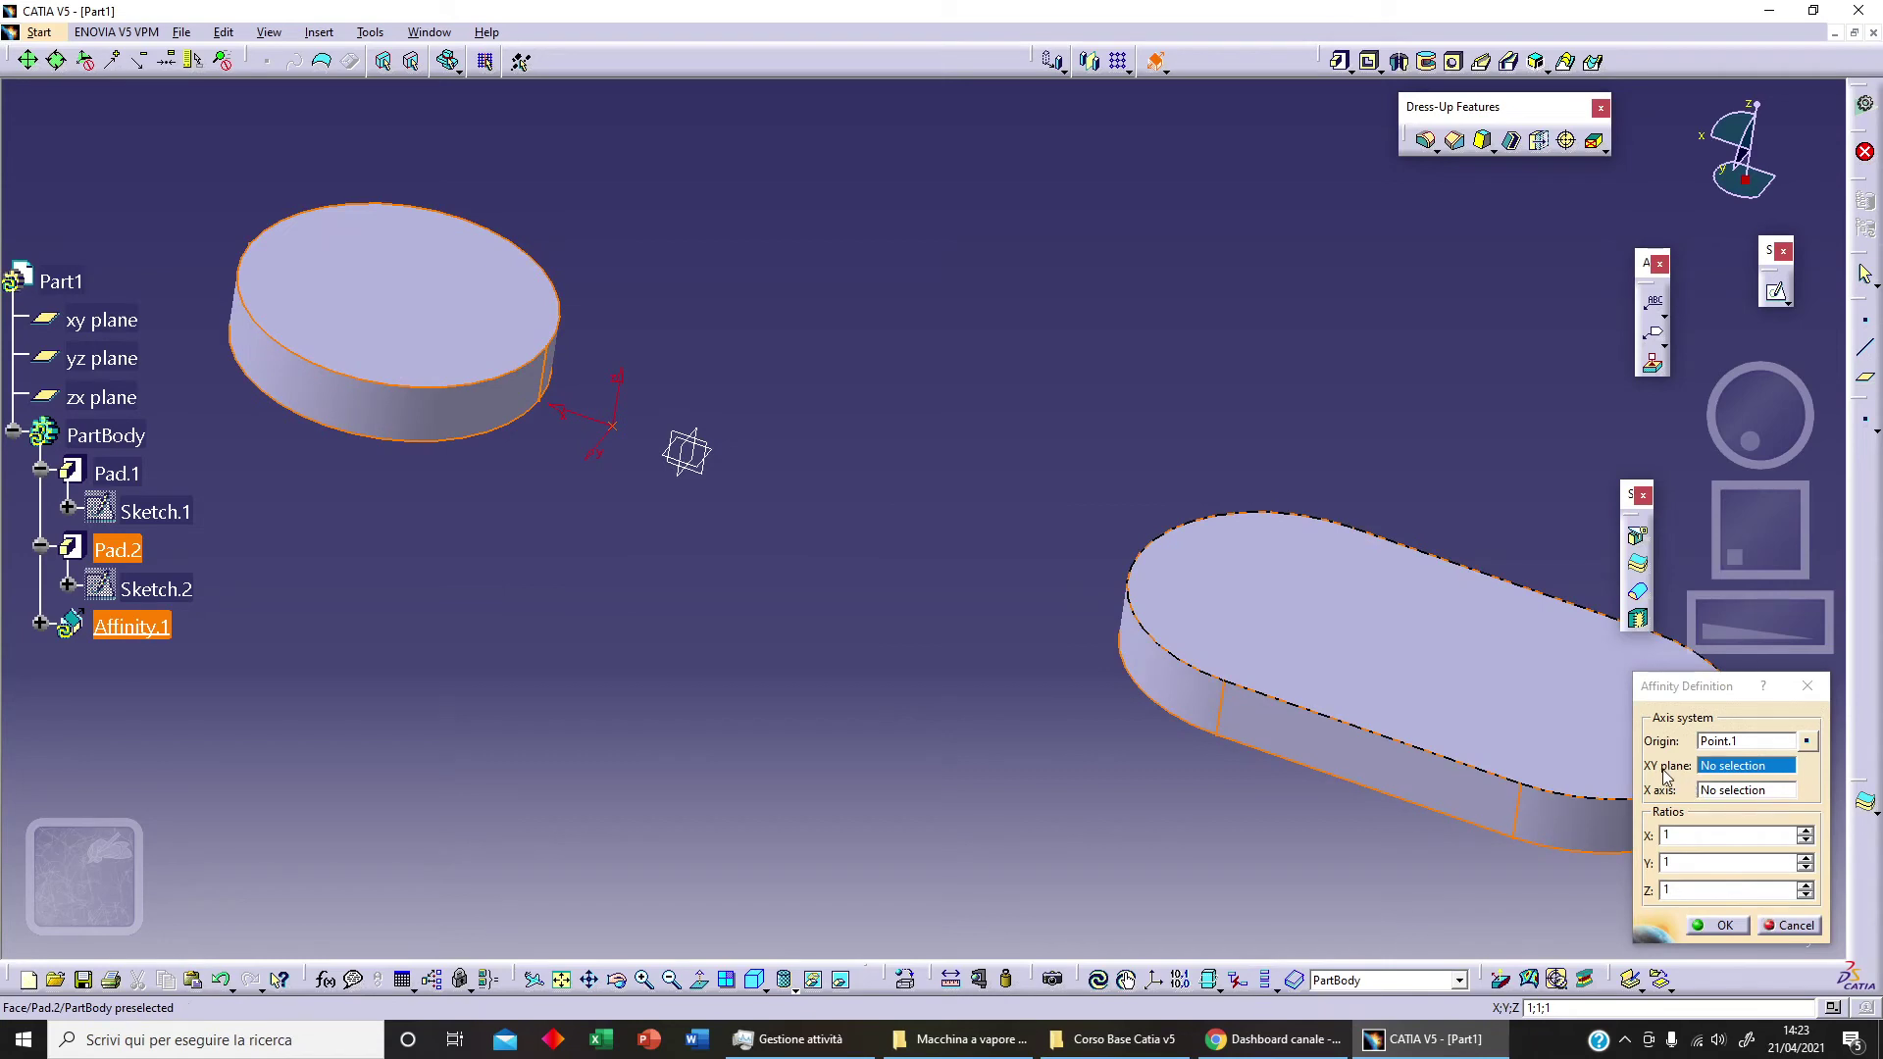
{"action": "left_click", "coordinate": [715, 475]}
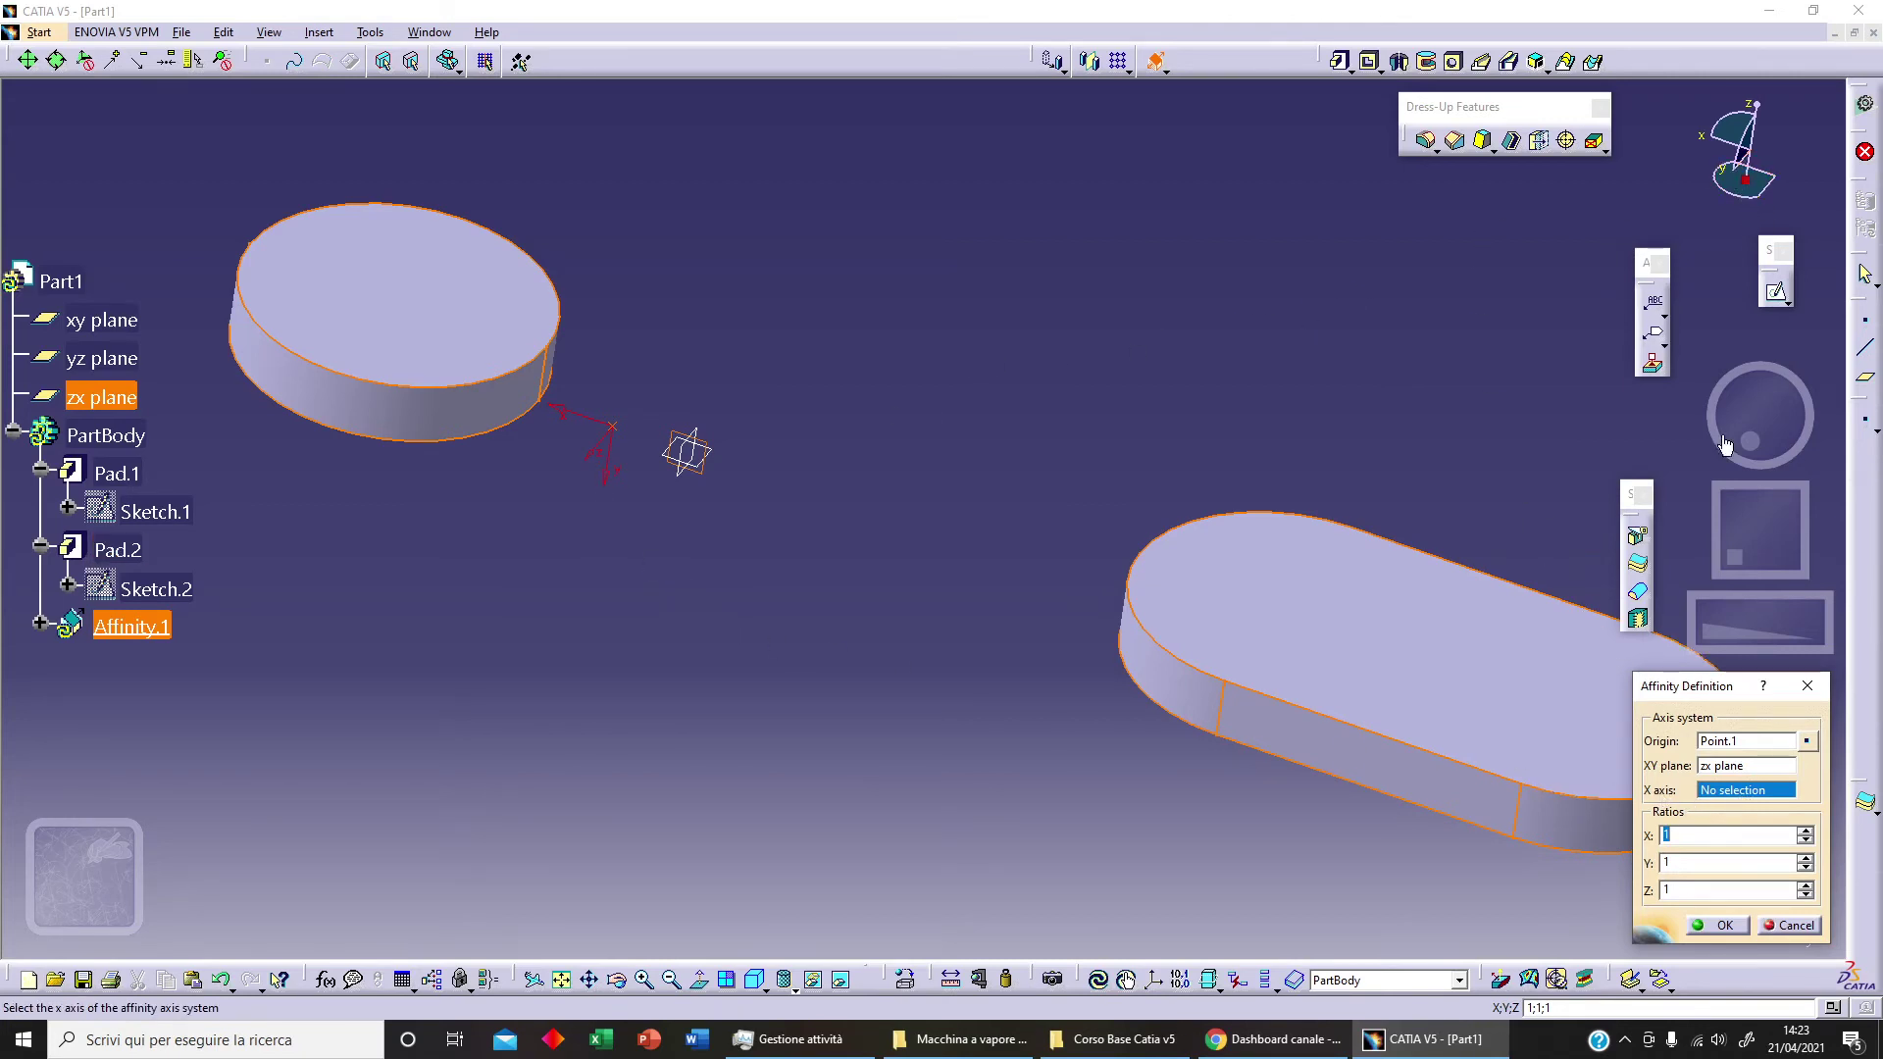
{"action": "left_click", "coordinate": [1746, 169]}
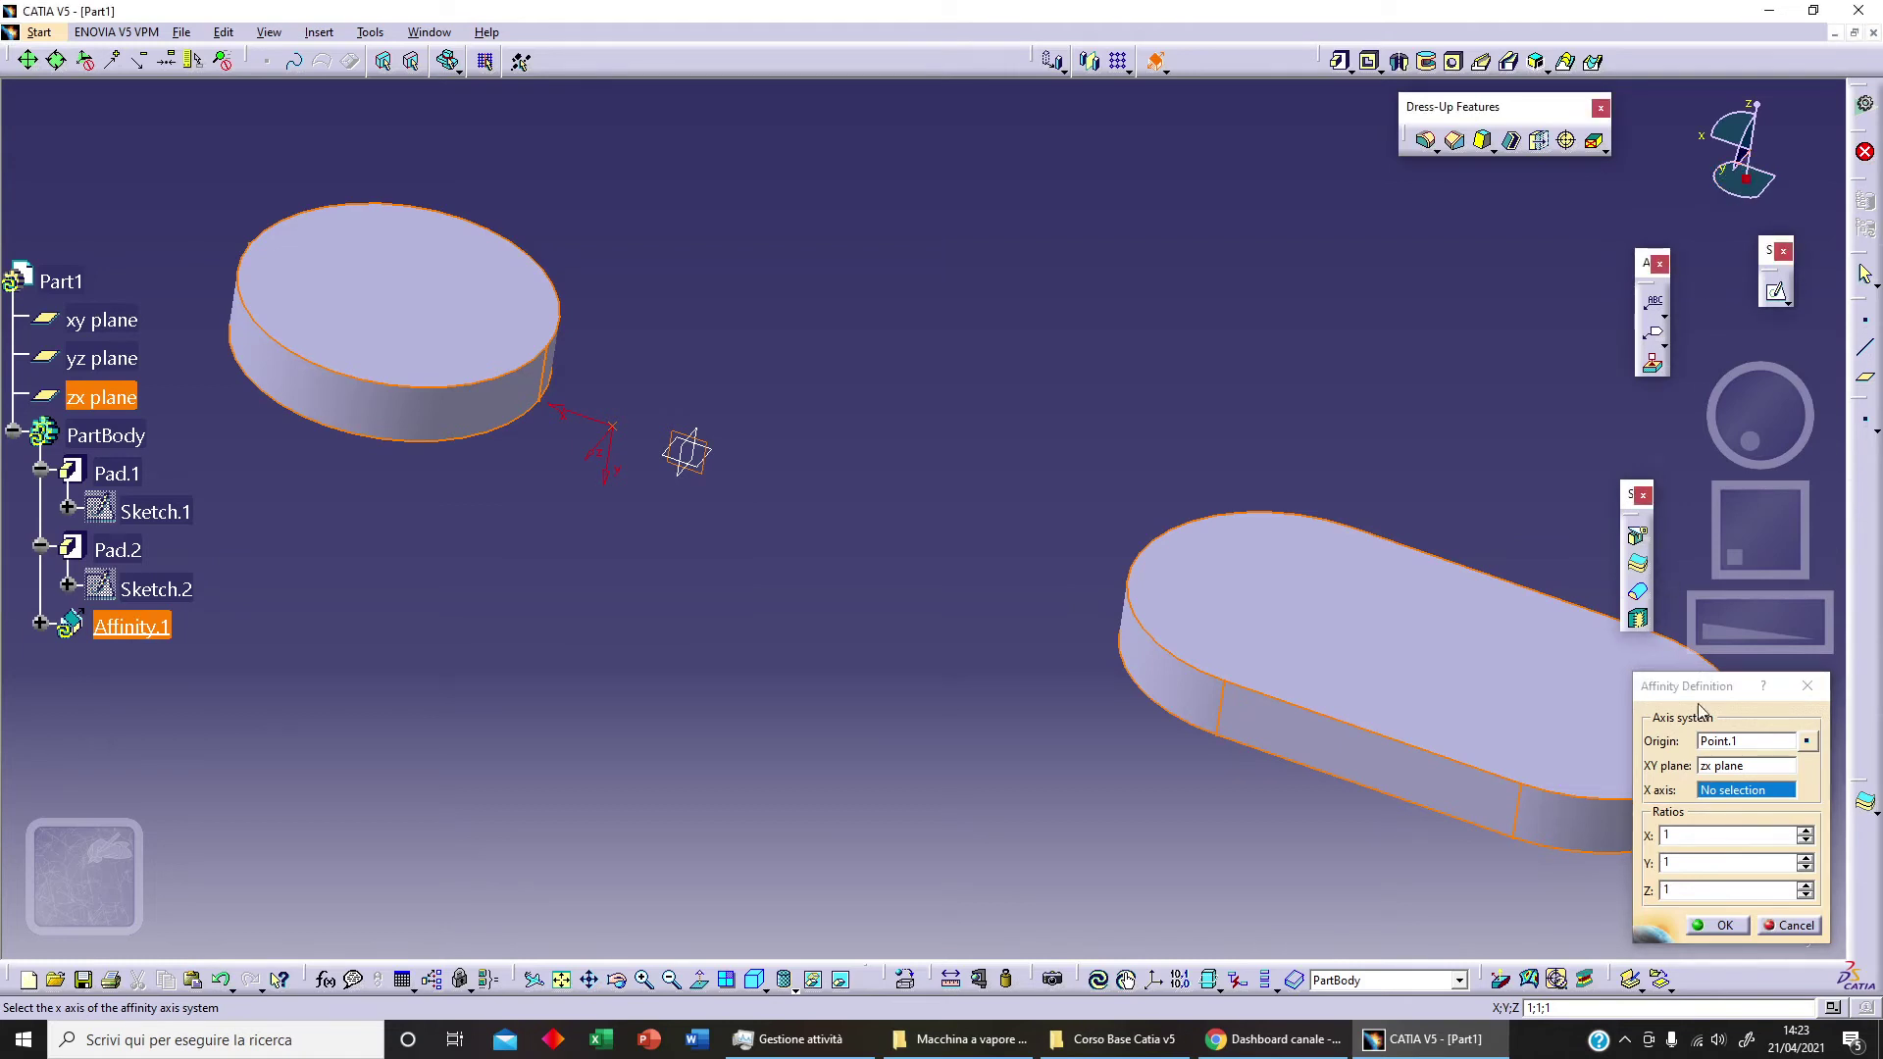
{"action": "right_click", "coordinate": [1765, 789]}
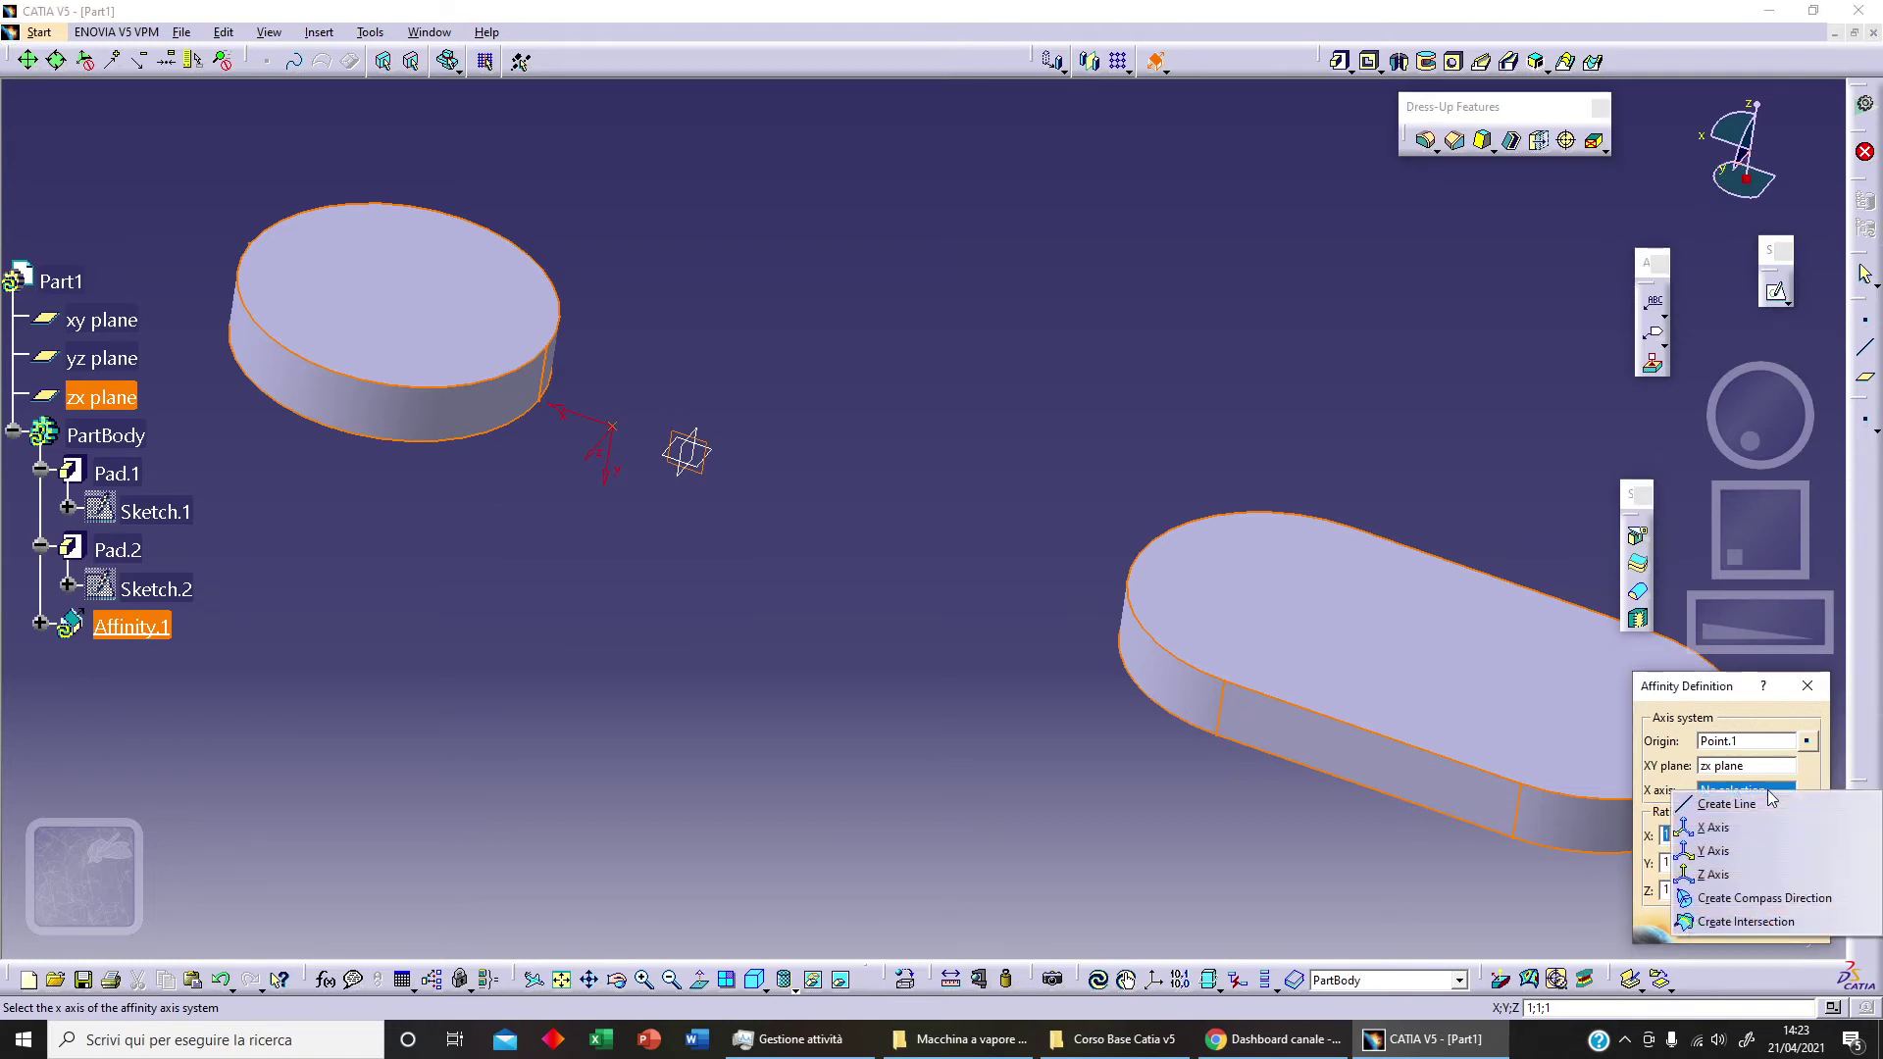
{"action": "left_click", "coordinate": [1761, 852]}
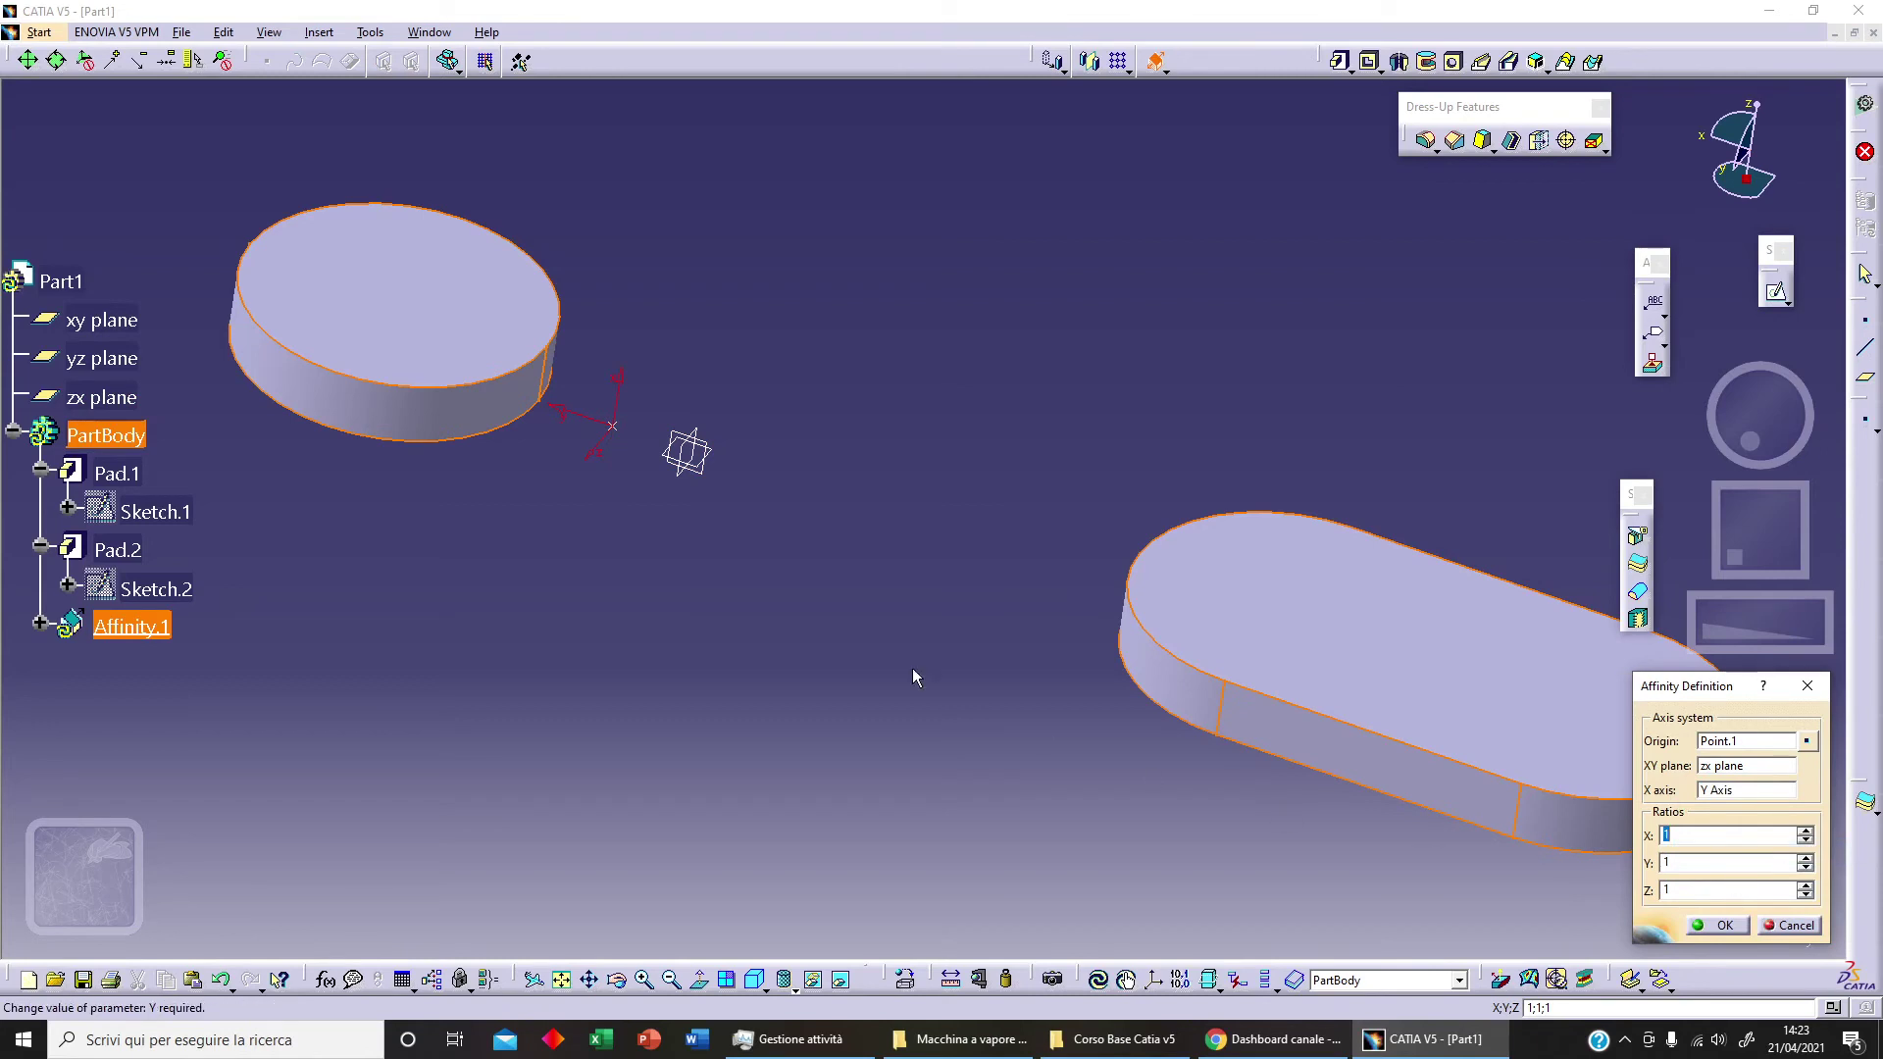
Raise the Affinity.1 X, Y and Z ratios to 2 and review the enlarged pads preview
{"action": "middle_click_drag", "start_coordinate": [912, 668], "coordinate": [762, 442]}
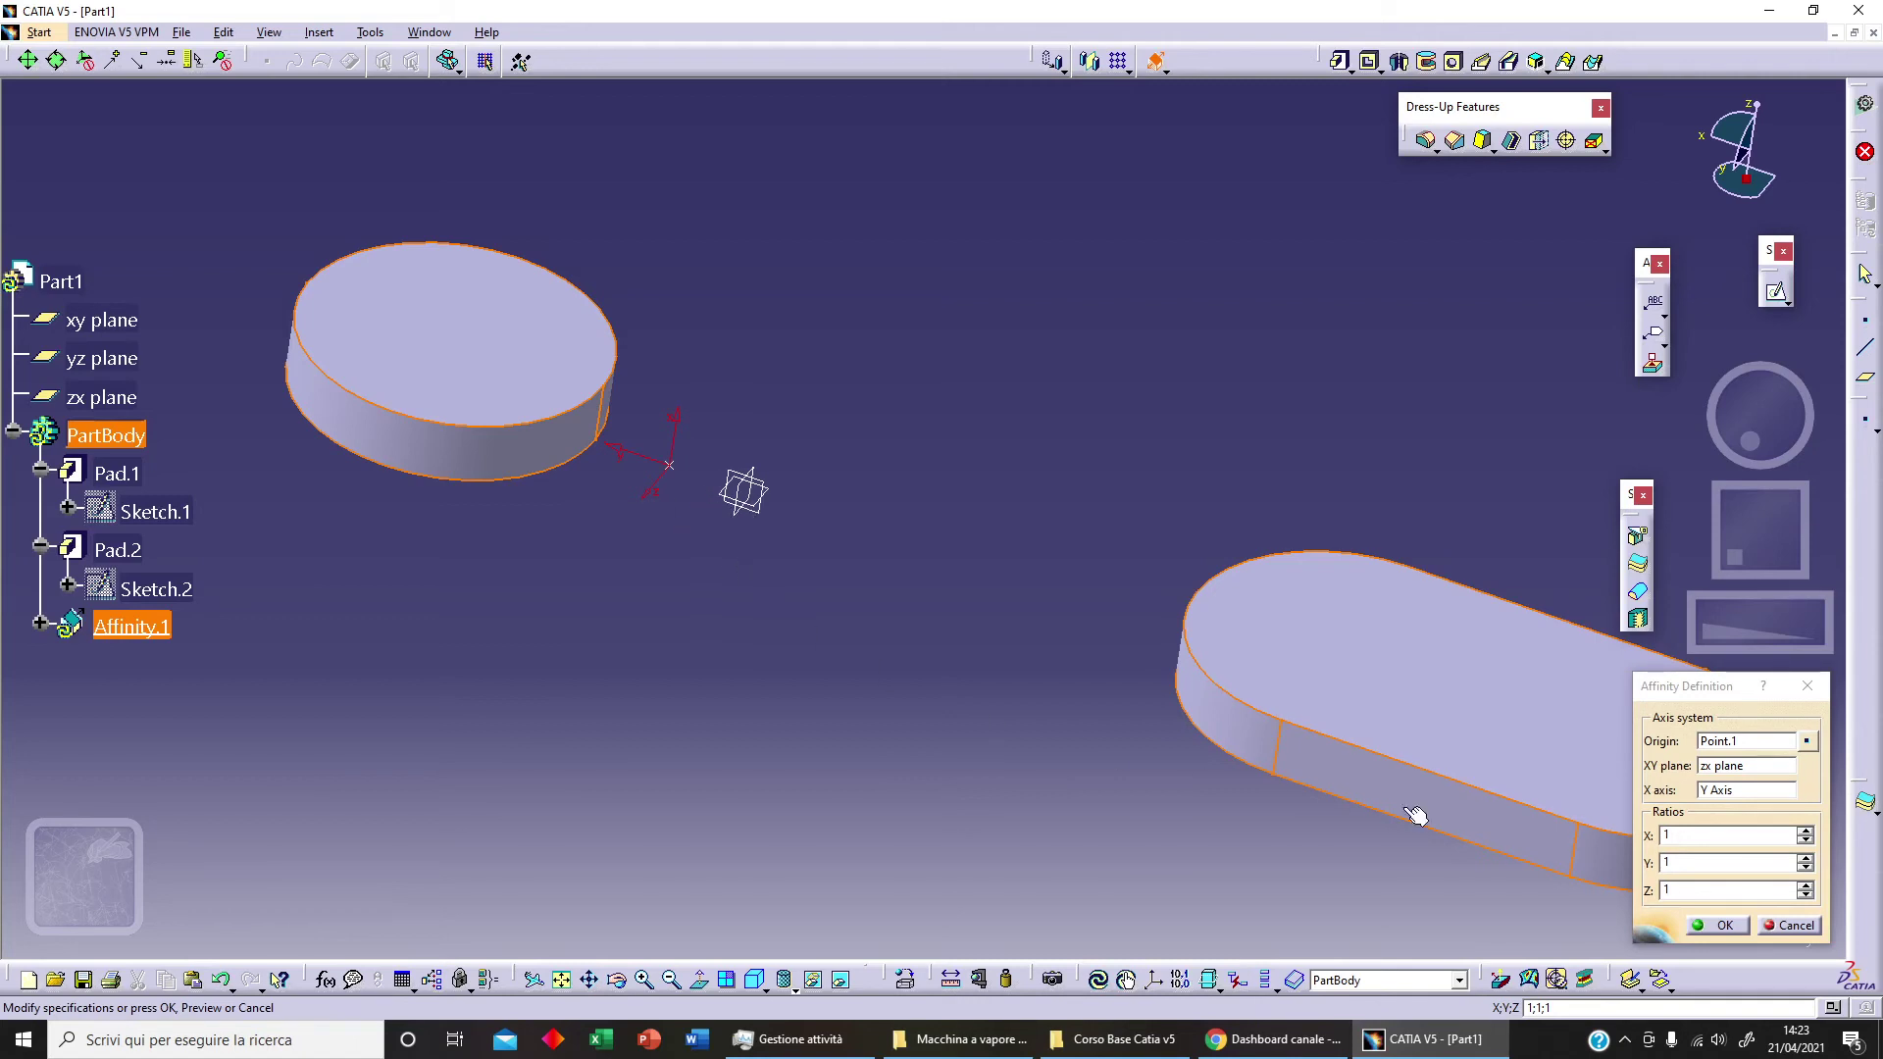
{"action": "left_click", "coordinate": [1805, 832]}
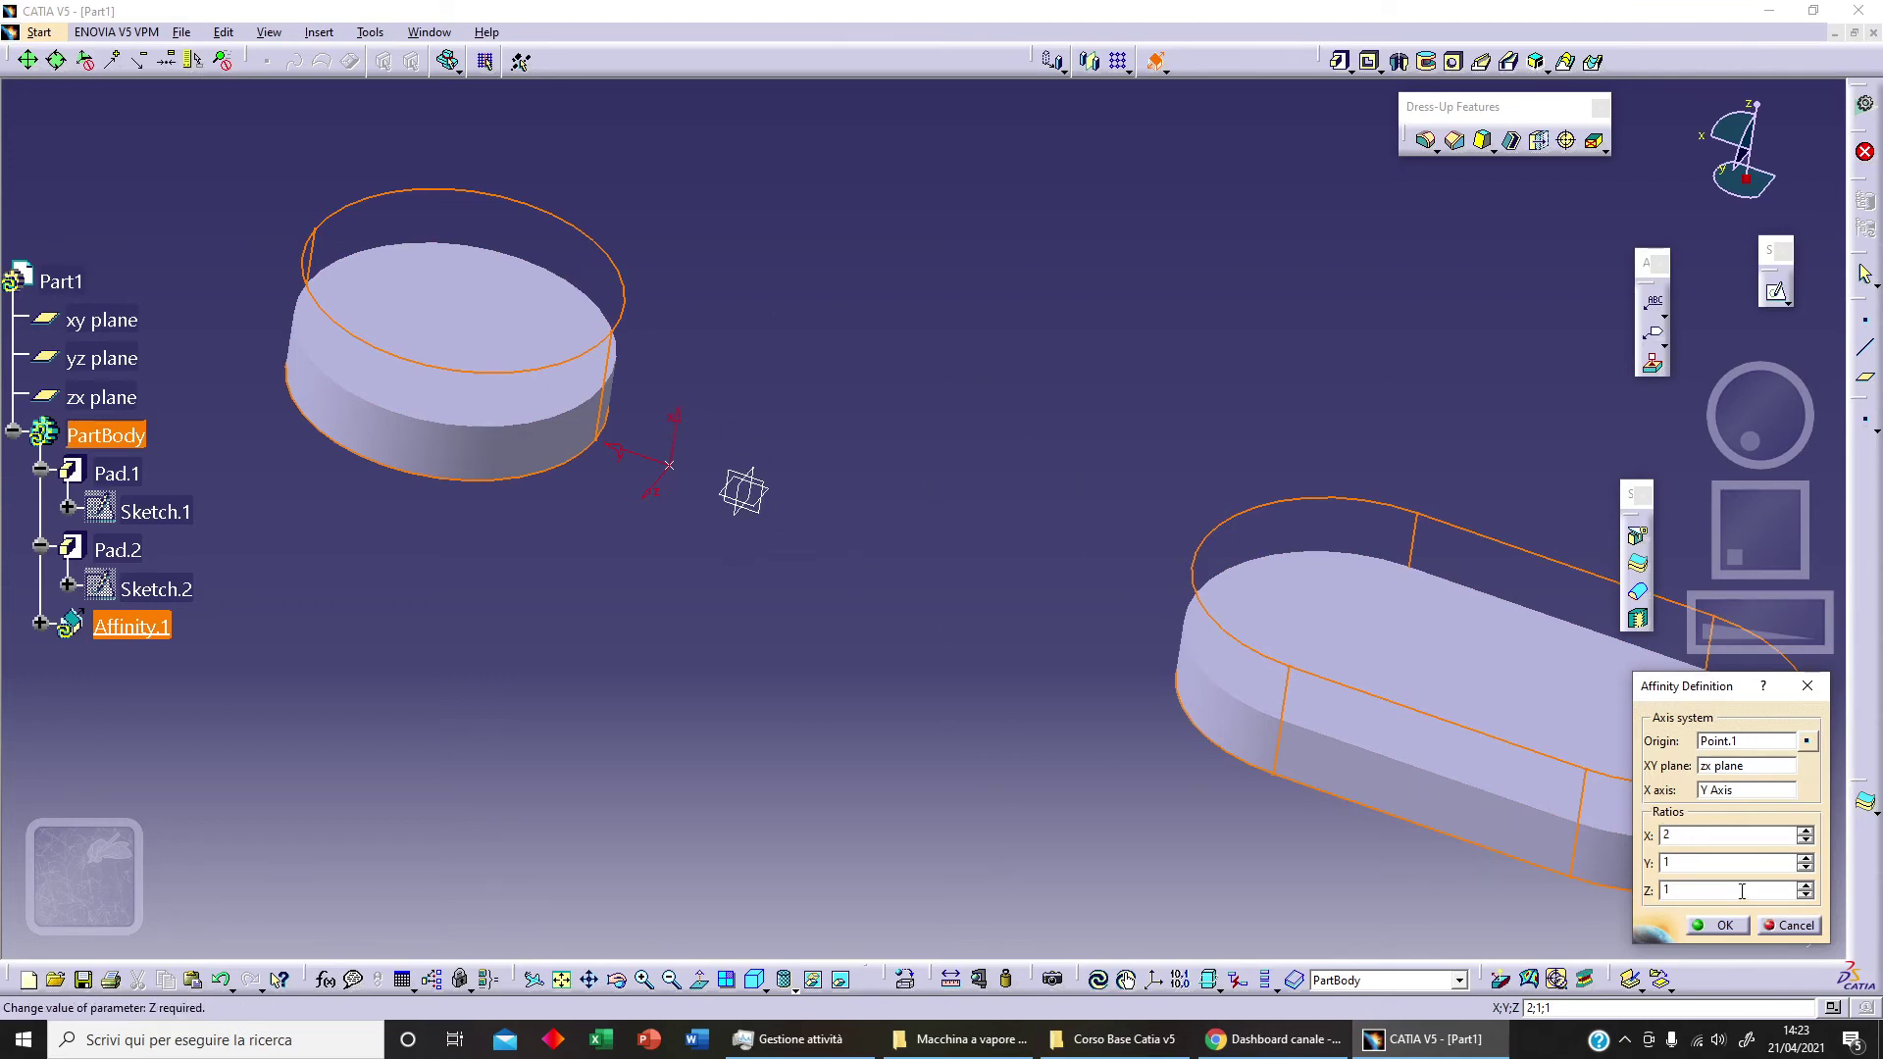
{"action": "left_click", "coordinate": [1805, 859]}
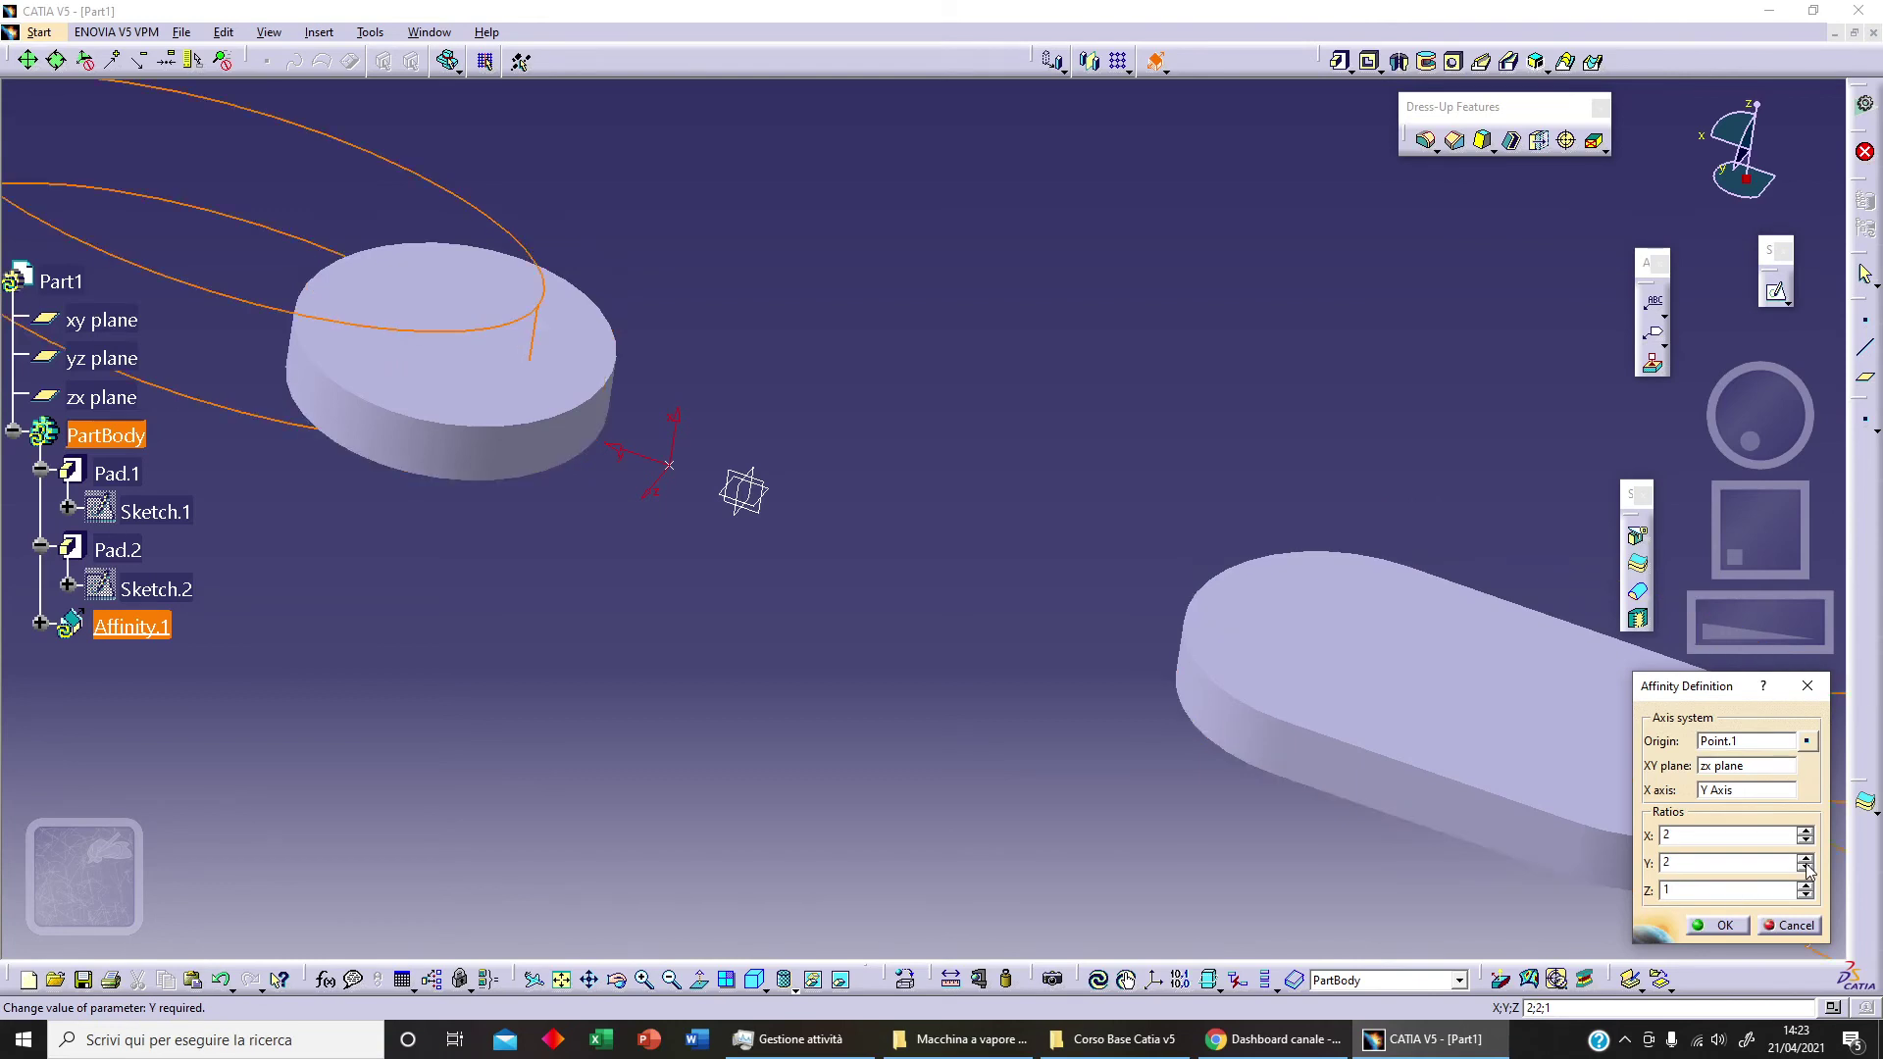
{"action": "middle_click_drag", "start_coordinate": [1000, 704], "coordinate": [1000, 817], "text": "ctrl"}
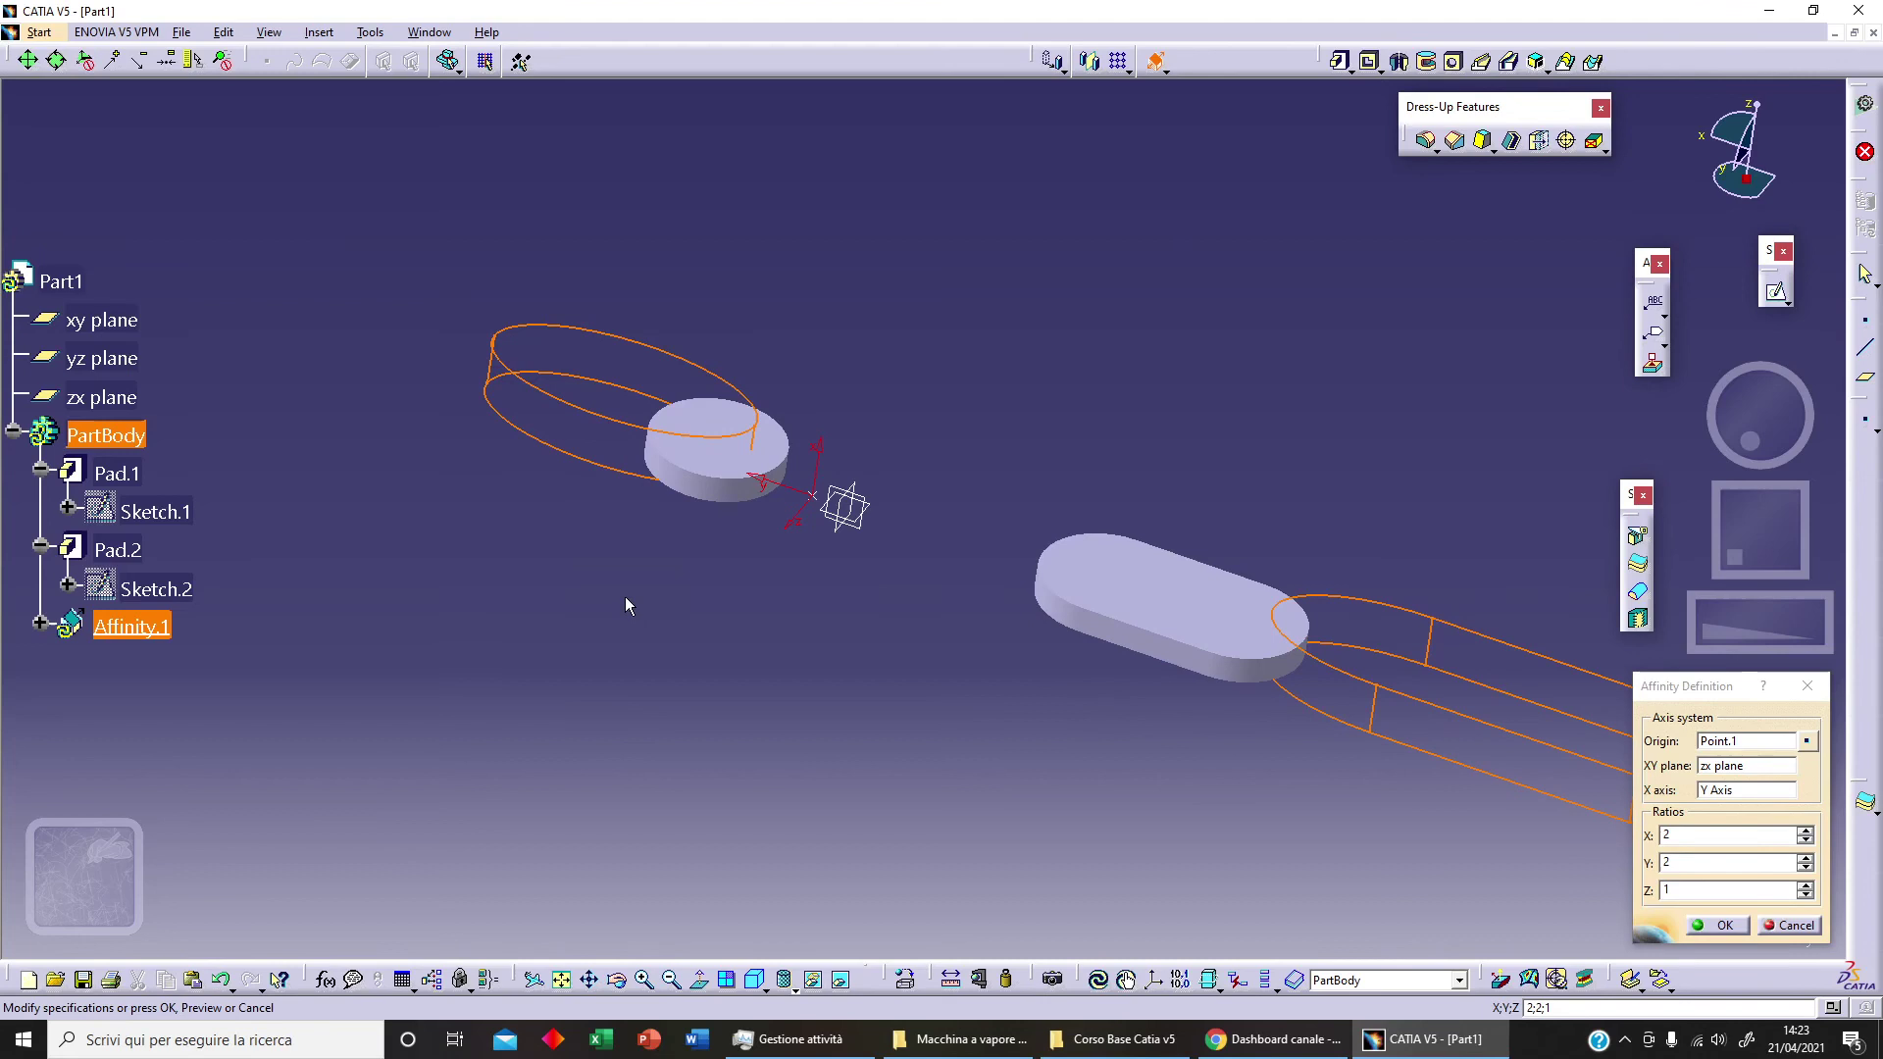
{"action": "left_click", "coordinate": [1804, 885]}
{"action": "middle_click_drag", "start_coordinate": [1207, 746], "coordinate": [913, 695]}
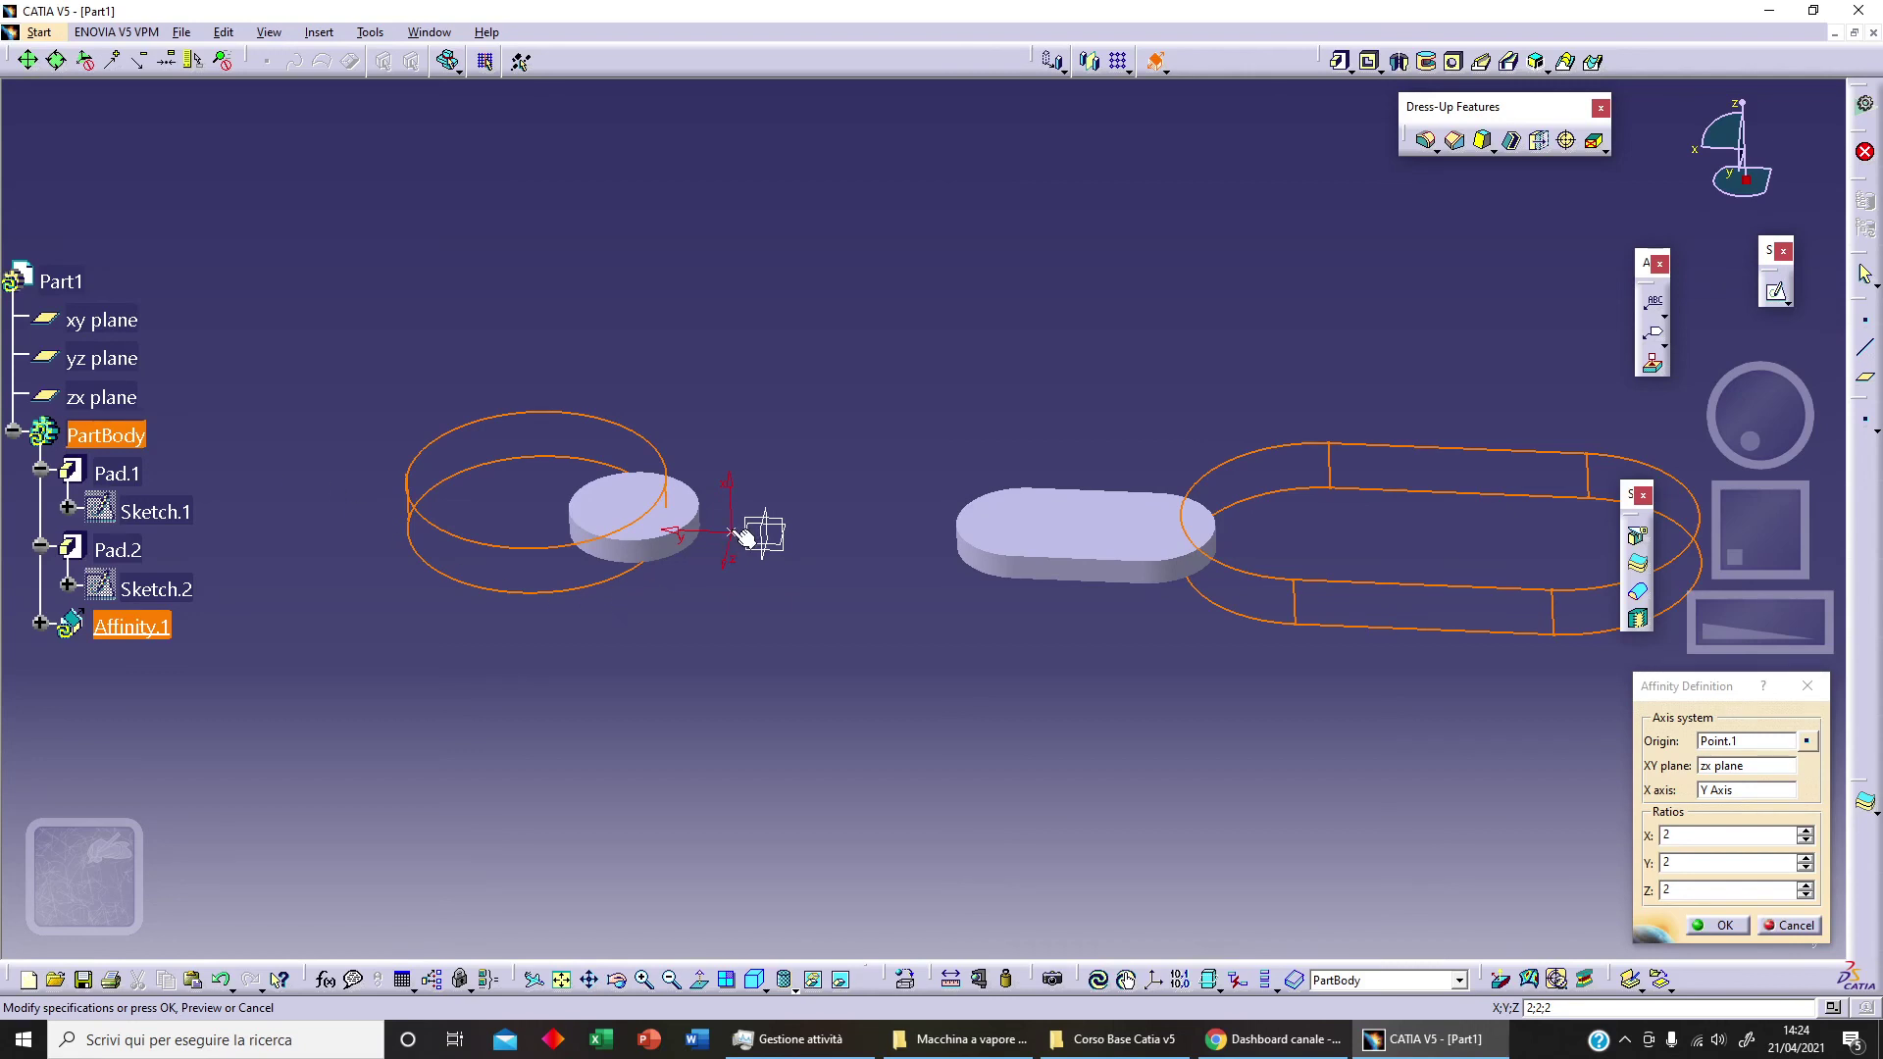
{"action": "left_click", "coordinate": [1724, 926]}
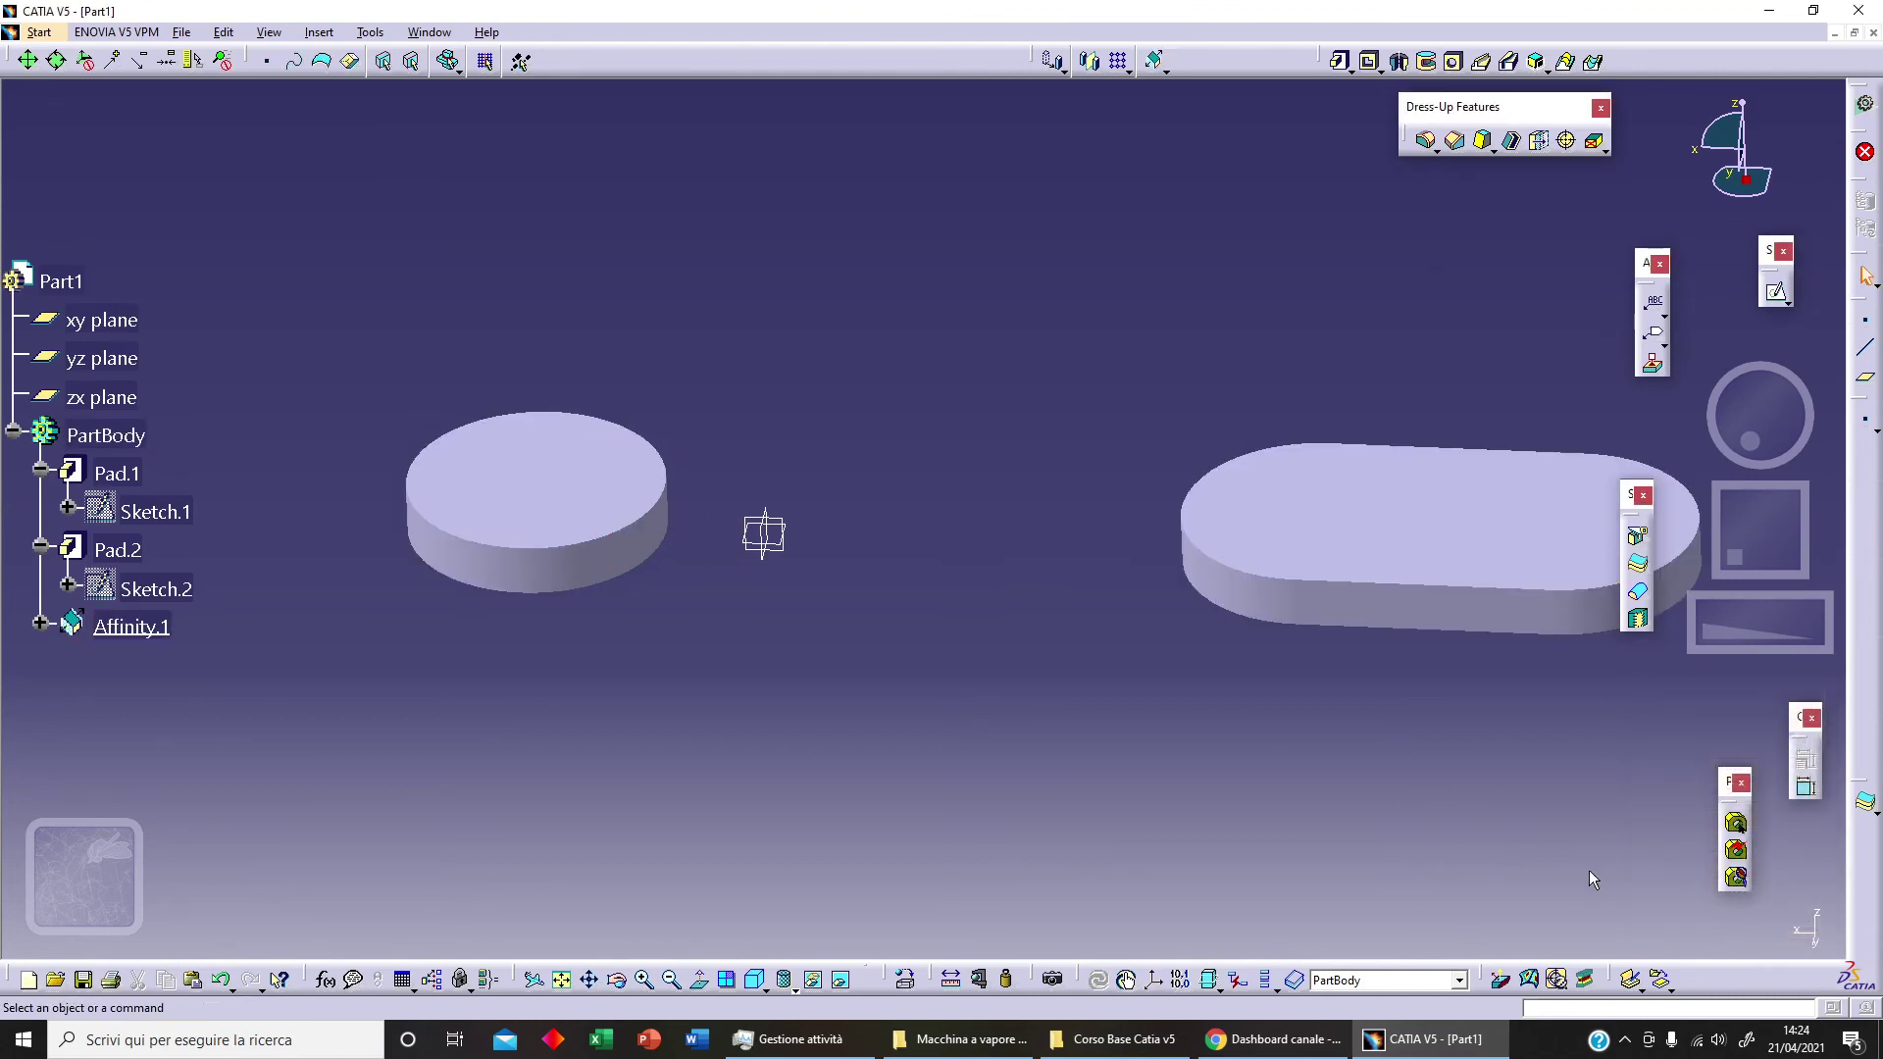
{"action": "middle_click_drag", "start_coordinate": [1232, 731], "coordinate": [857, 566], "text": "ctrl"}
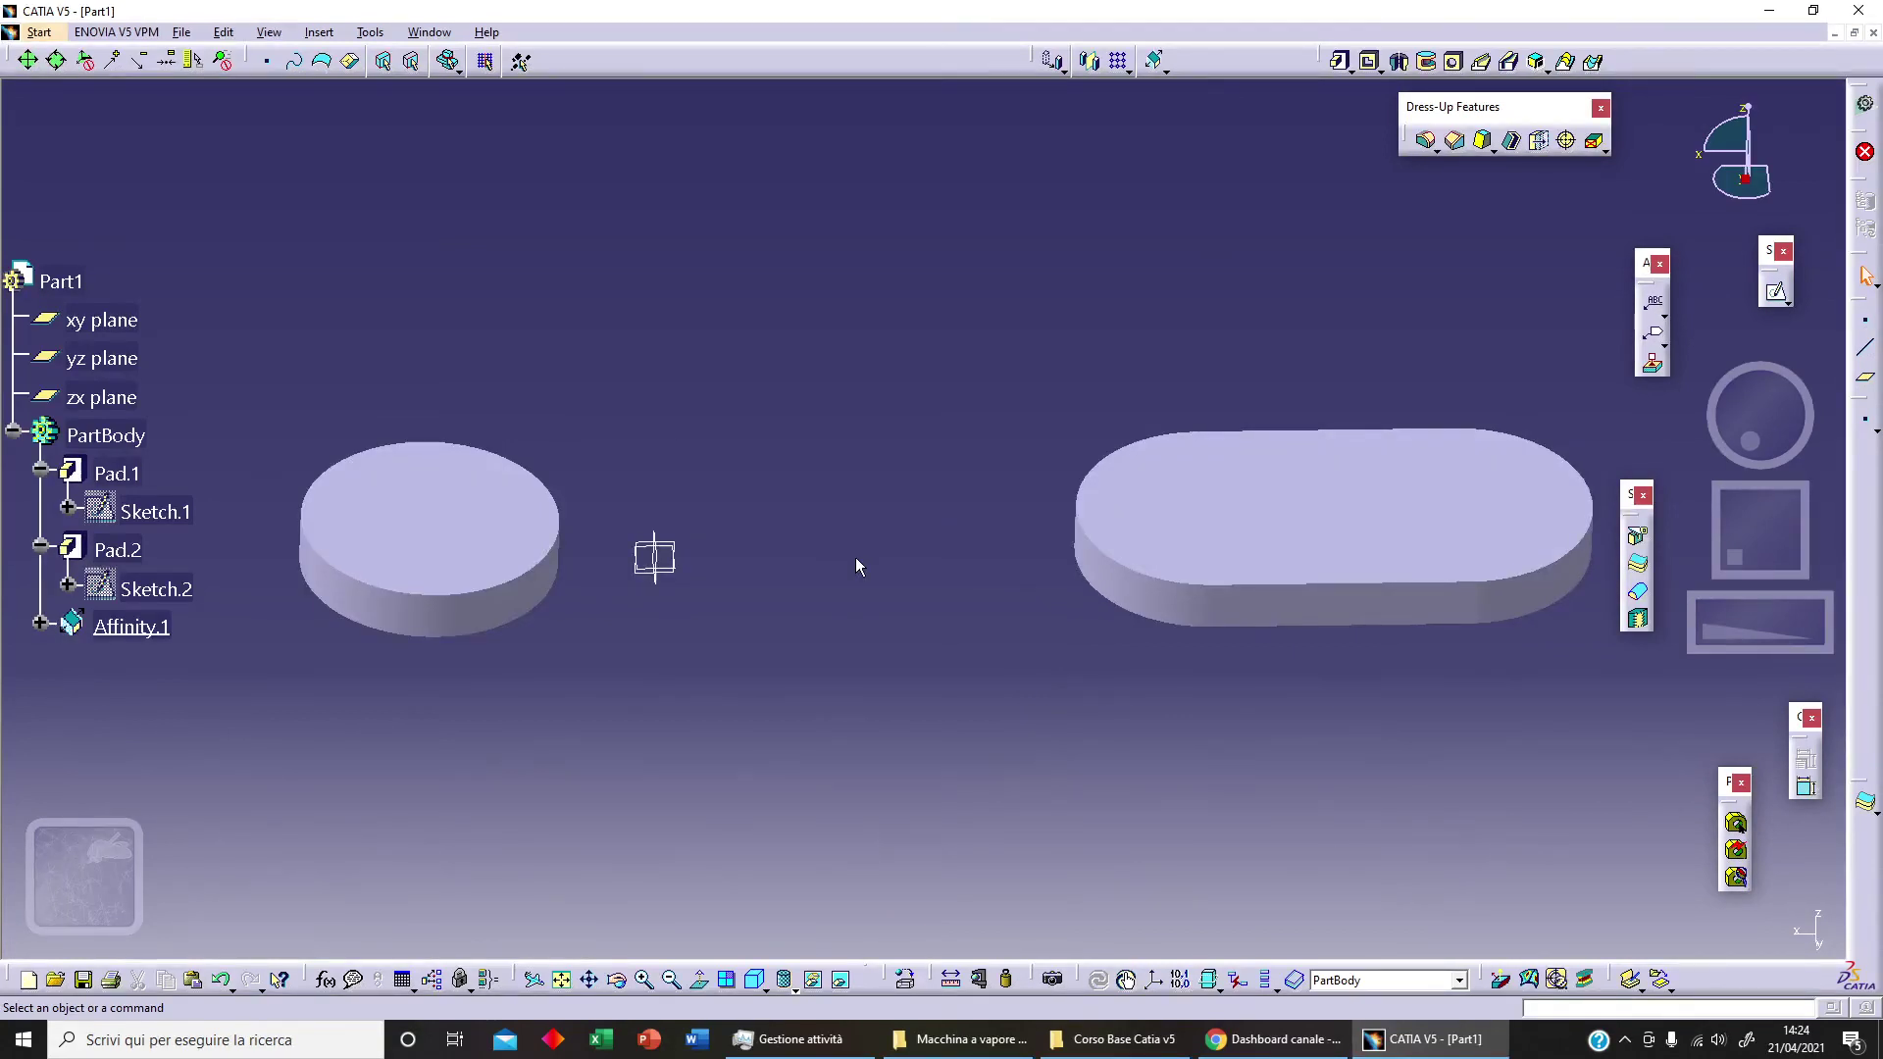